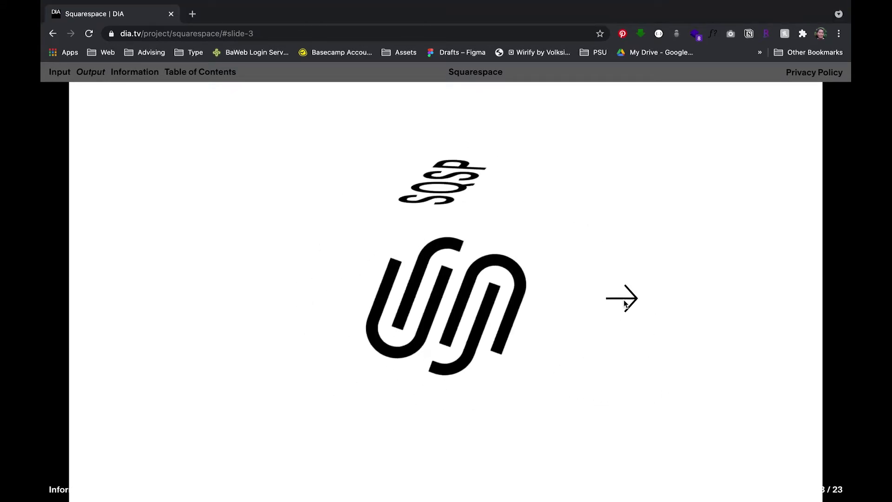
Advance the dia.tv Squarespace slideshow from slide 3 to slide 8, the poster grid
{"action": "left_click", "coordinate": [626, 303]}
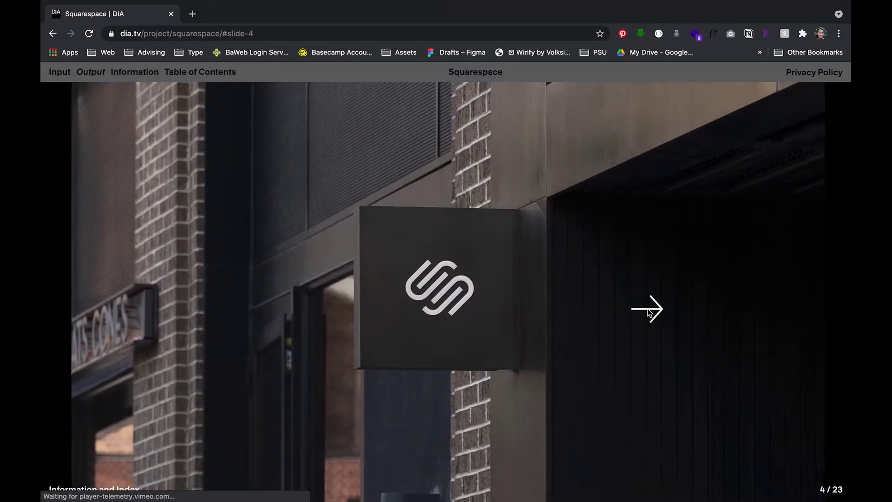
{"action": "left_click", "coordinate": [648, 308]}
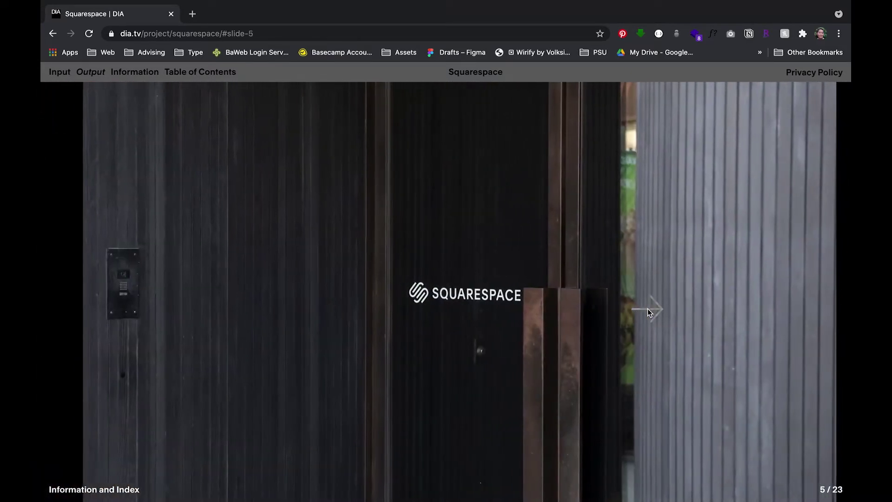
{"action": "left_click", "coordinate": [648, 310]}
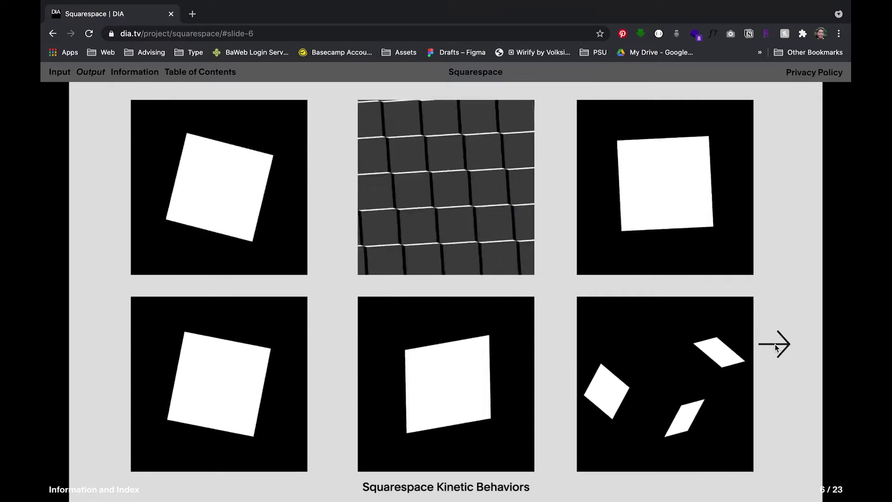
{"action": "left_click", "coordinate": [781, 301]}
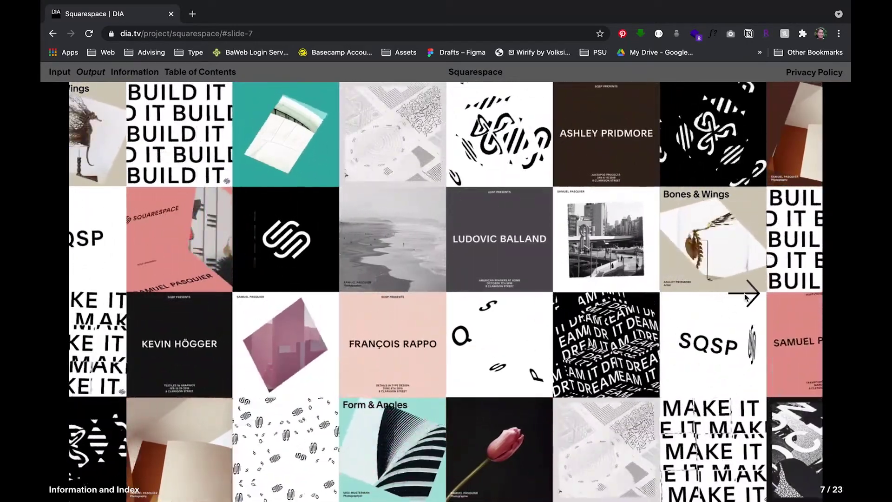
{"action": "left_click", "coordinate": [745, 297]}
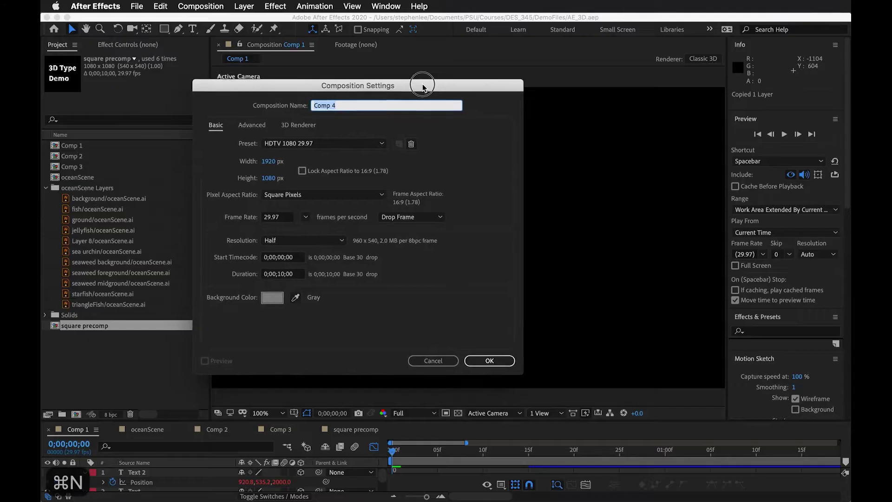
Set the new composition's width to 1080 and its background colour to black
{"action": "left_click_drag", "start_coordinate": [422, 86], "coordinate": [461, 84]}
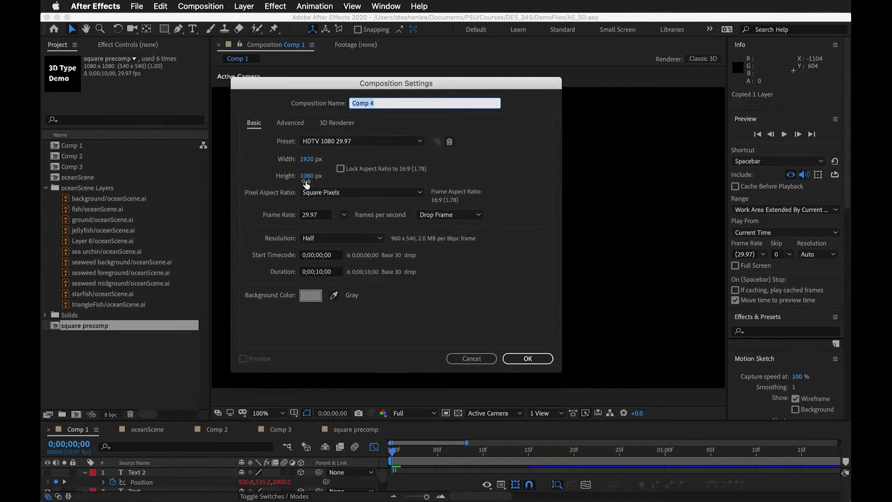
{"action": "left_click", "coordinate": [308, 159]}
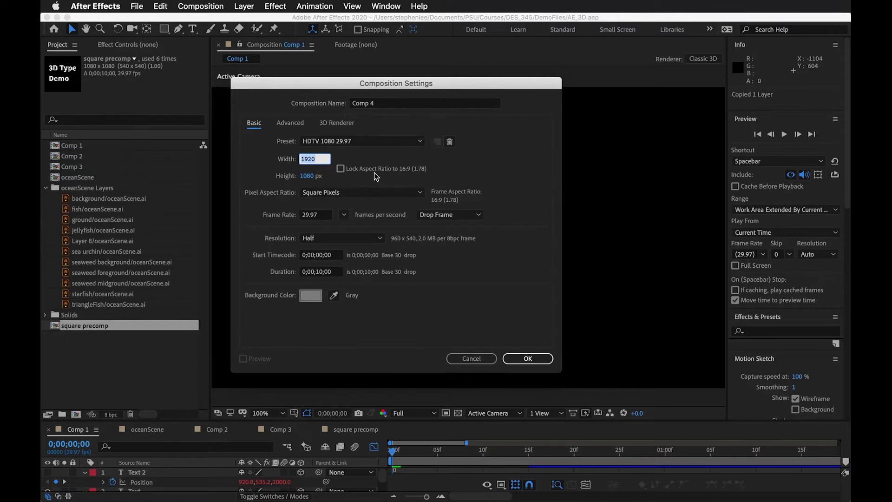
{"action": "type", "text": "10080"}
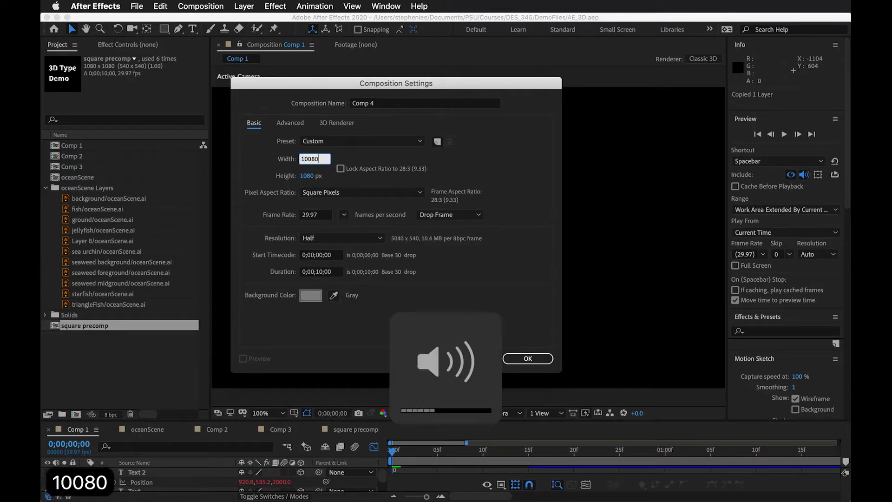
{"action": "key", "text": "BackSpace"}
{"action": "key", "text": "BackSpace"}
{"action": "key", "text": "BackSpace"}
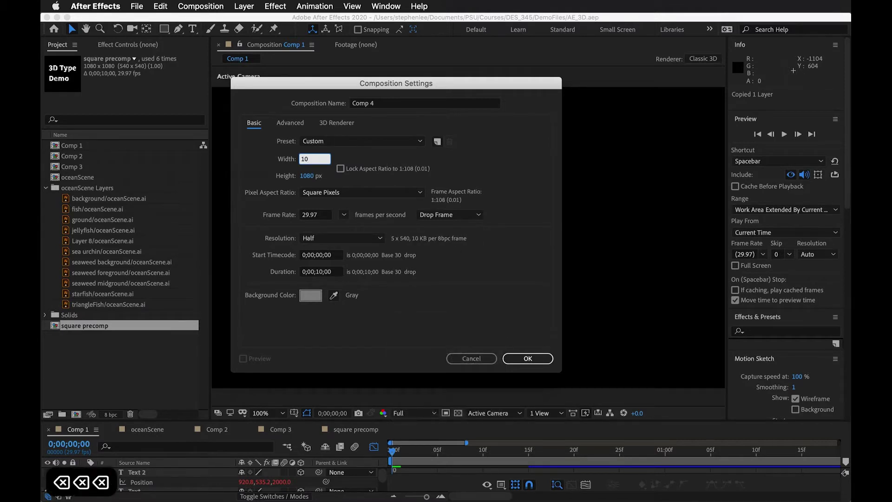
{"action": "type", "text": "80"}
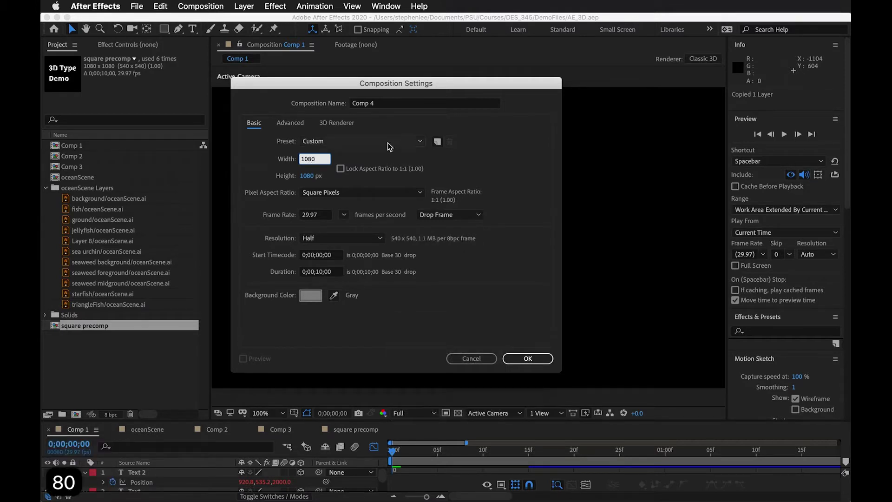
{"action": "left_click", "coordinate": [309, 326]}
{"action": "left_click", "coordinate": [310, 296]}
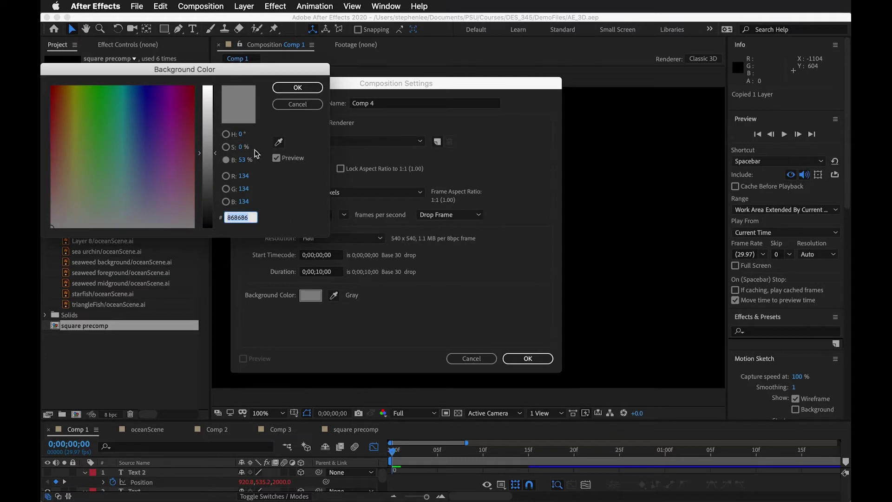
{"action": "left_click_drag", "start_coordinate": [205, 155], "coordinate": [210, 239]}
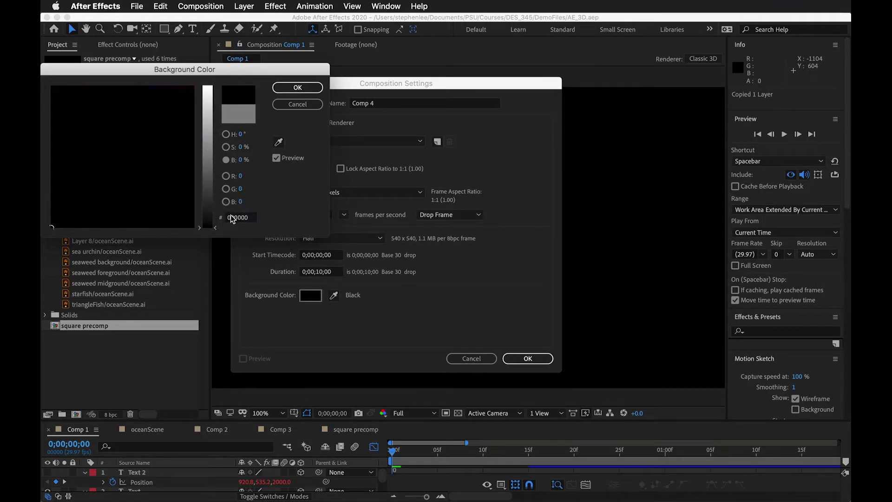
{"action": "left_click", "coordinate": [297, 88]}
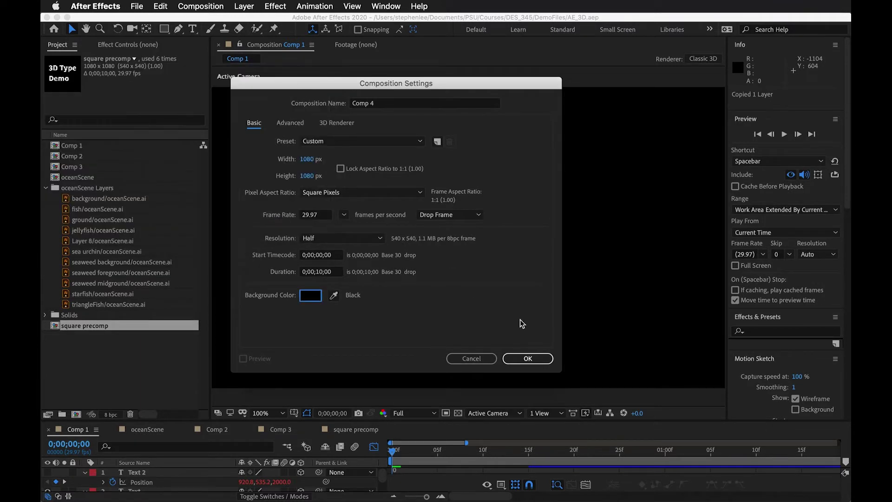
Name the composition 'square precomp' and create it
{"action": "left_click", "coordinate": [397, 107]}
{"action": "type", "text": "s"}
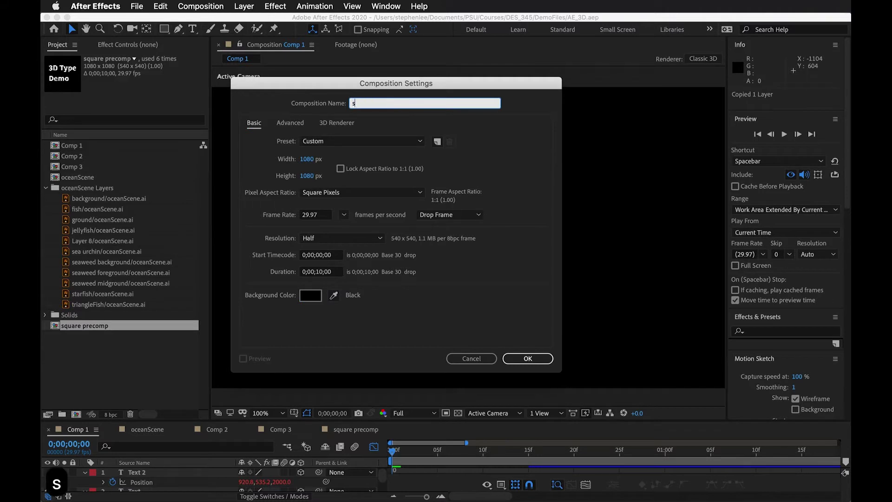
{"action": "type", "text": "quare "}
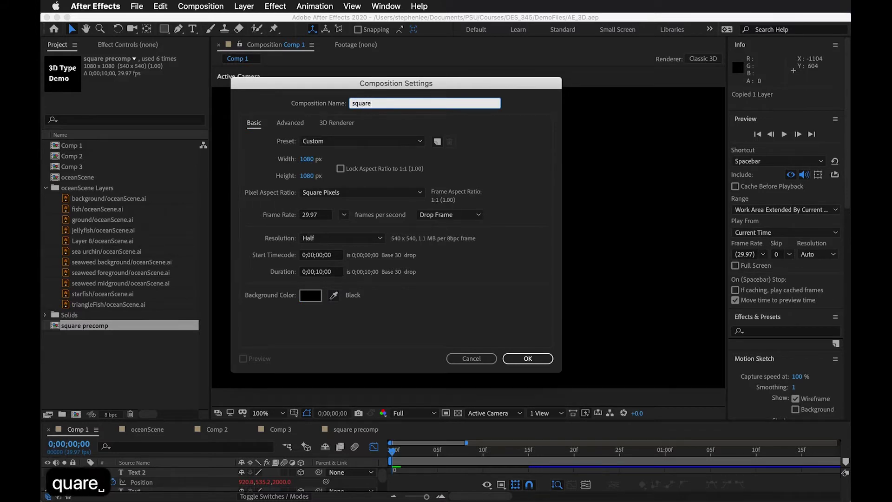
{"action": "type", "text": "side"}
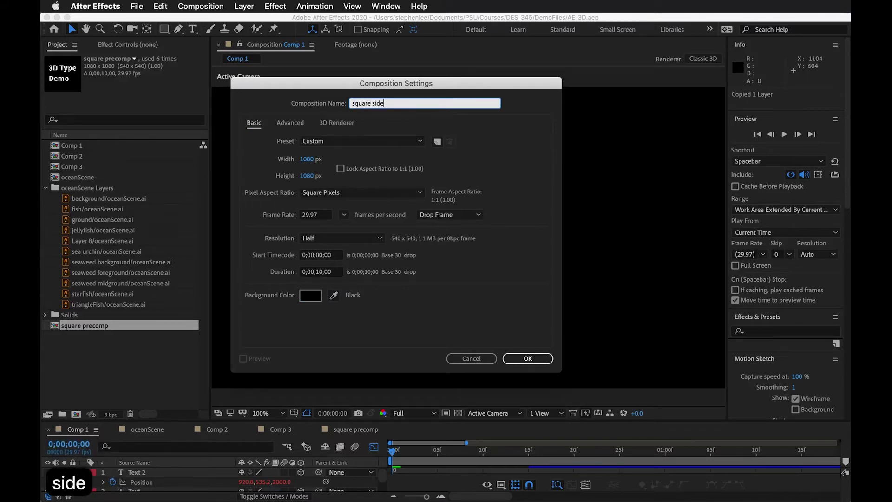
{"action": "key", "text": "BackSpace"}
{"action": "key", "text": "BackSpace"}
{"action": "key", "text": "BackSpace"}
{"action": "key", "text": "BackSpace"}
{"action": "type", "text": "precom"}
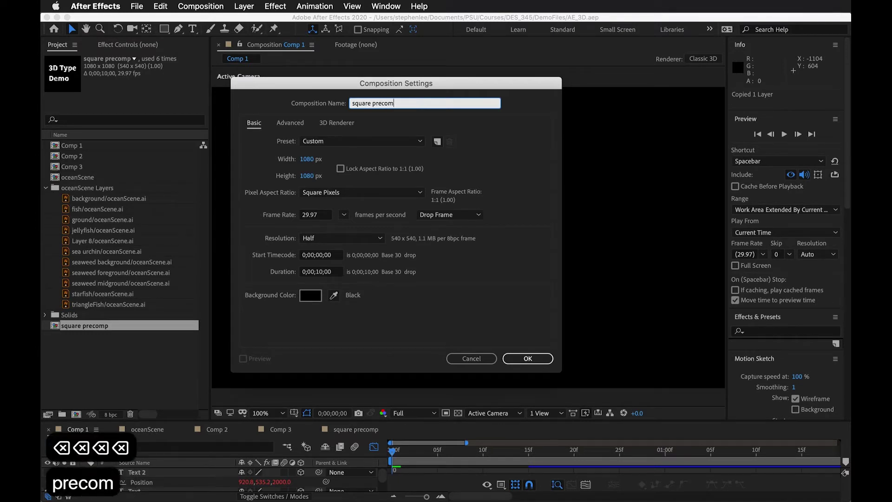
{"action": "type", "text": "p"}
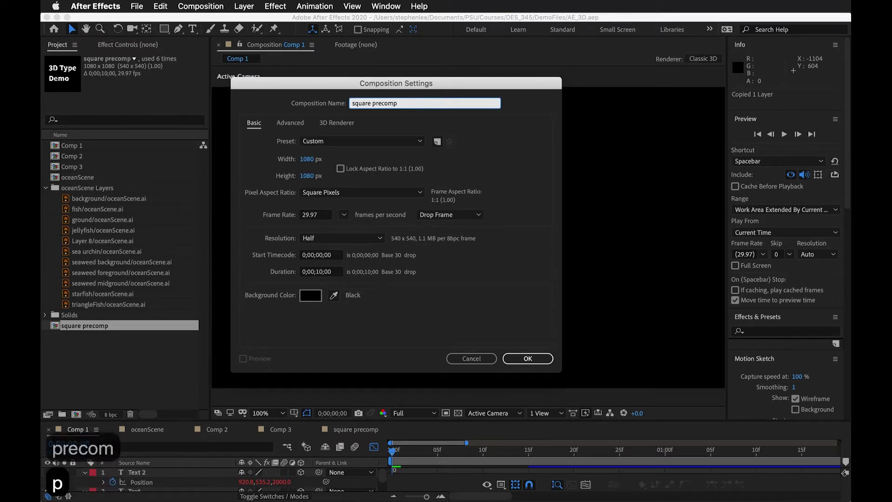
{"action": "key", "text": "Return"}
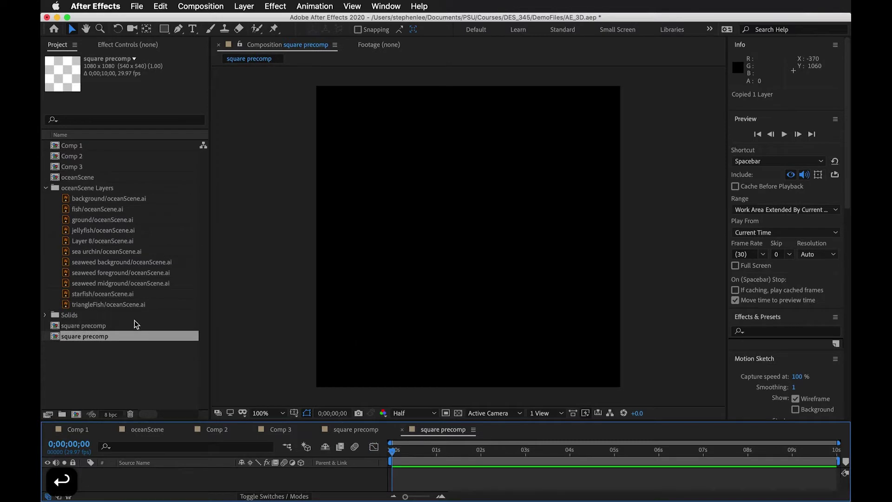
Paste the 3D Type Demo text layer into square precomp and reveal its keyframed Offset
{"action": "key", "text": "cmd+v"}
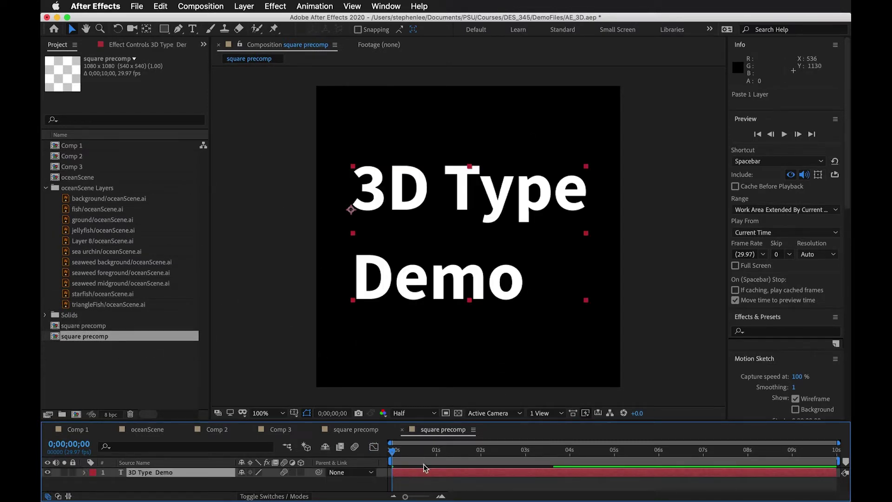
{"action": "key", "text": "u"}
{"action": "scroll", "coordinate": [416, 475], "scroll_direction": "up", "scroll_amount": 1}
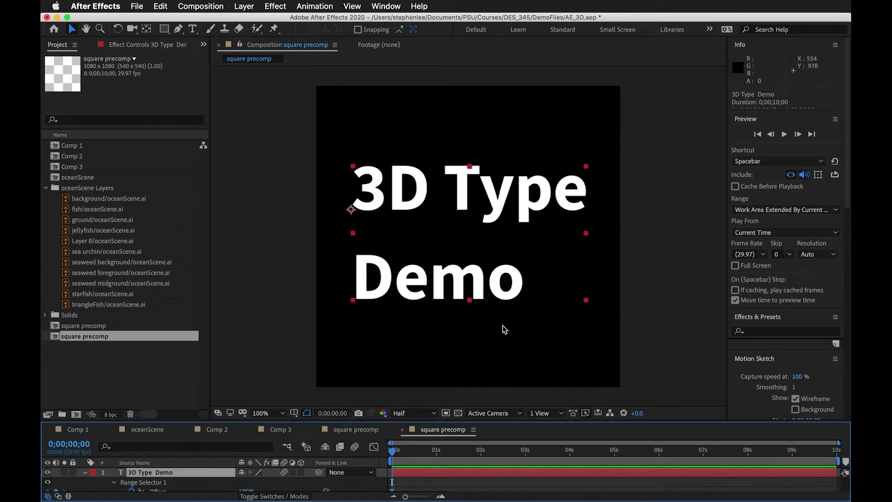
Add a full-size black solid and move it beneath the text layer
{"action": "left_click", "coordinate": [205, 6]}
{"action": "mouse_move", "coordinate": [244, 6]}
{"action": "mouse_move", "coordinate": [279, 19]}
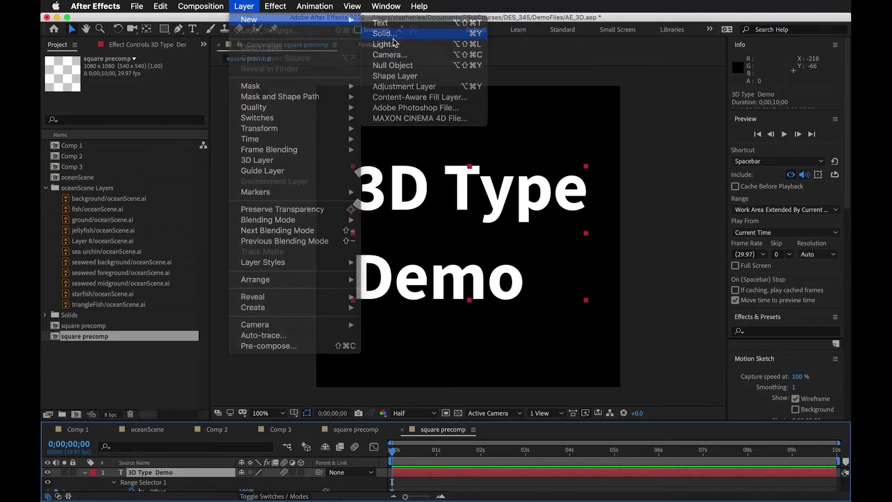
{"action": "left_click", "coordinate": [393, 37]}
{"action": "left_click", "coordinate": [255, 283]}
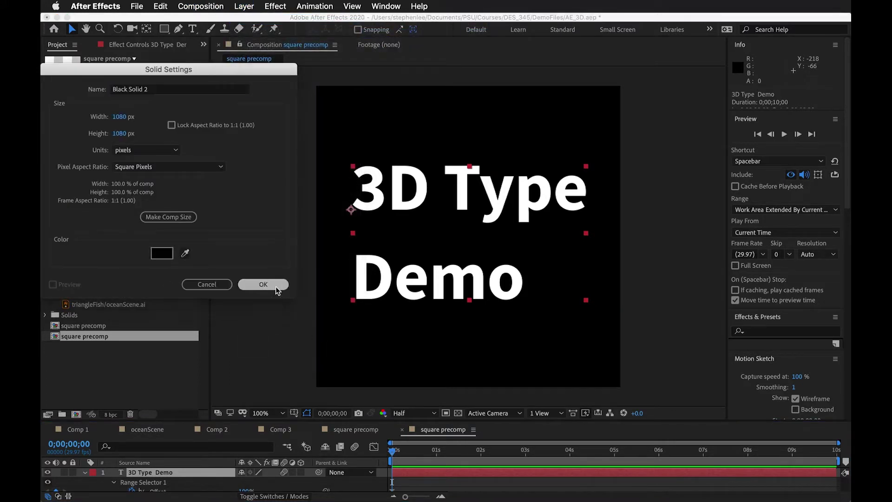
{"action": "key", "text": "super+bracketleft"}
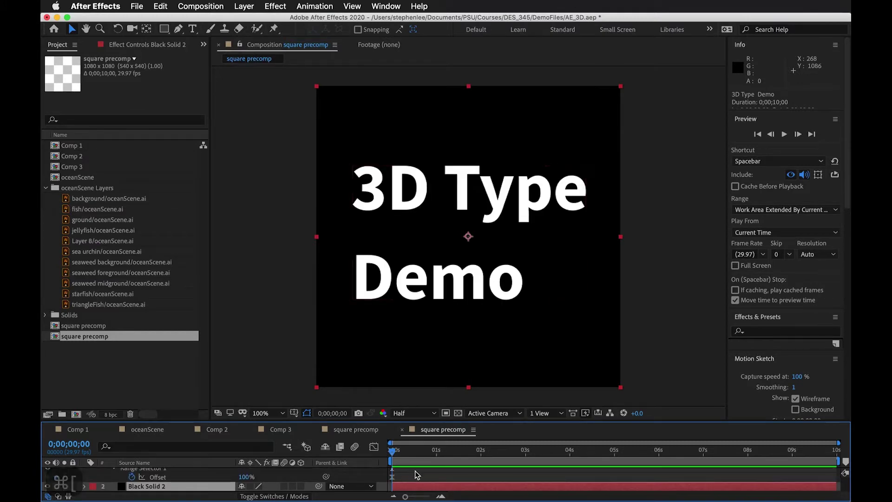
Enlarge the timeline, scrub through the text animation, and start a new composition
{"action": "scroll", "coordinate": [414, 470], "scroll_direction": "up", "scroll_amount": 3}
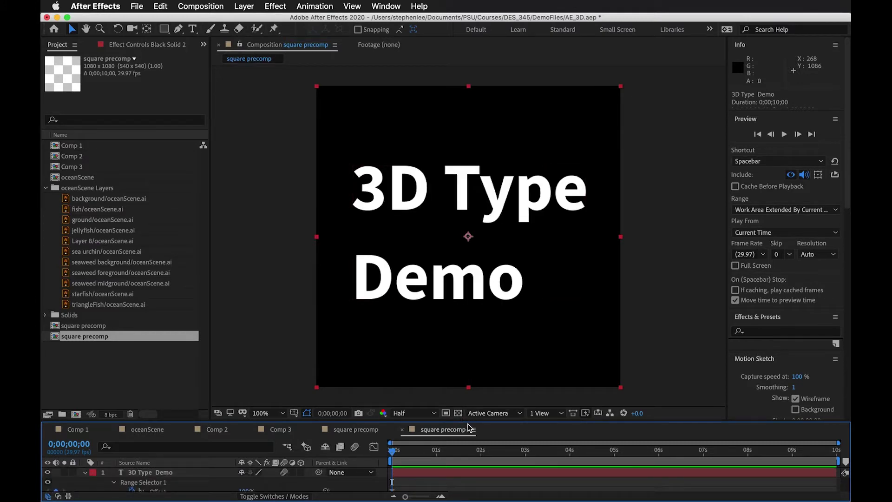
{"action": "left_click_drag", "start_coordinate": [521, 416], "coordinate": [513, 363]}
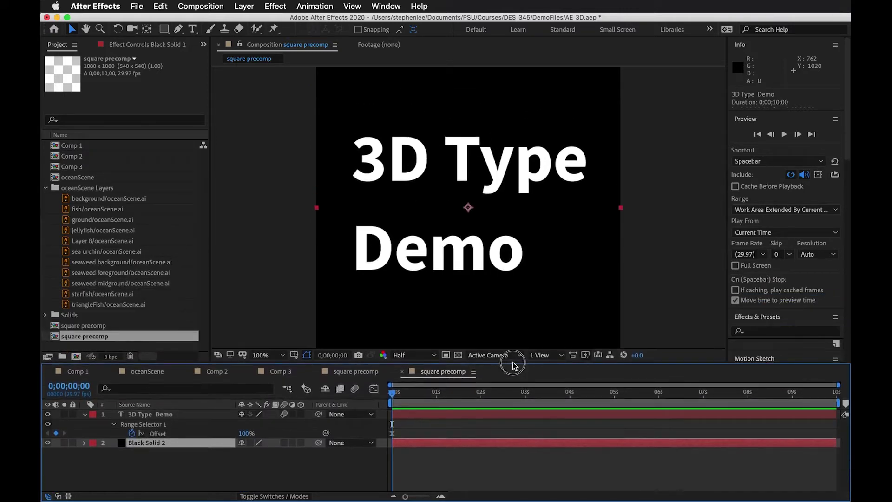
{"action": "left_click_drag", "start_coordinate": [573, 408], "coordinate": [357, 394]}
{"action": "key", "text": "super+n"}
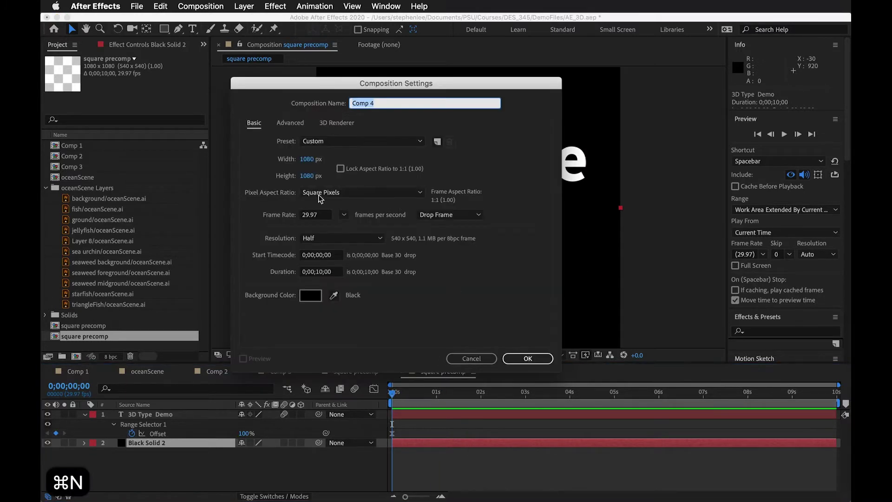
Create Comp 4 at 1920×1080
{"action": "left_click", "coordinate": [306, 160]}
{"action": "type", "text": "1920"}
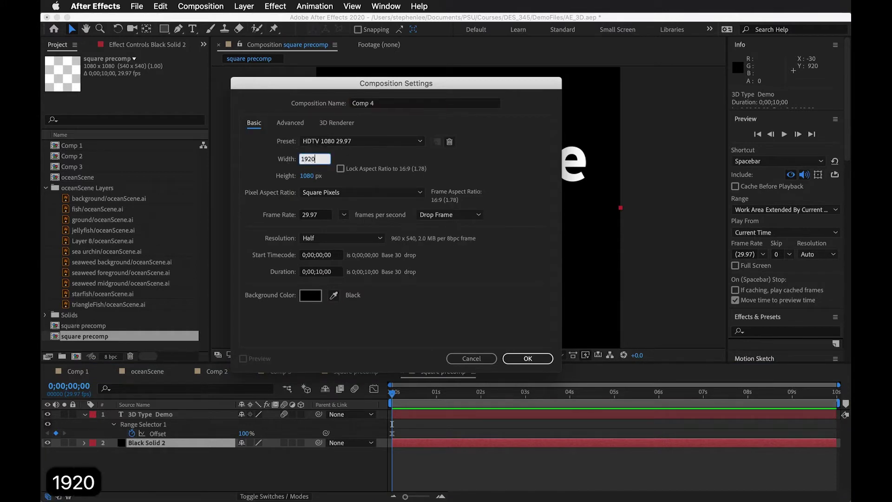
{"action": "key", "text": "Return"}
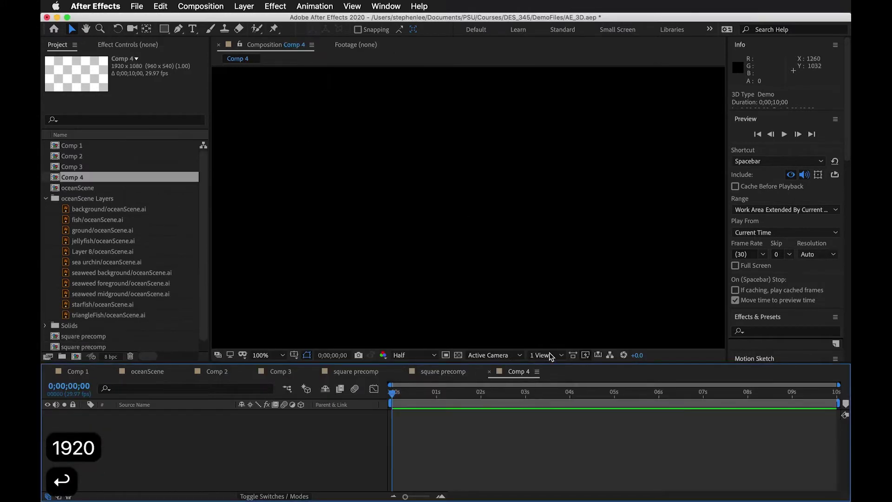
Place square precomp into Comp 4 as a layer and select it
{"action": "left_click_drag", "start_coordinate": [103, 347], "coordinate": [154, 440]}
{"action": "scroll", "coordinate": [471, 205], "scroll_direction": "down", "scroll_amount": 2}
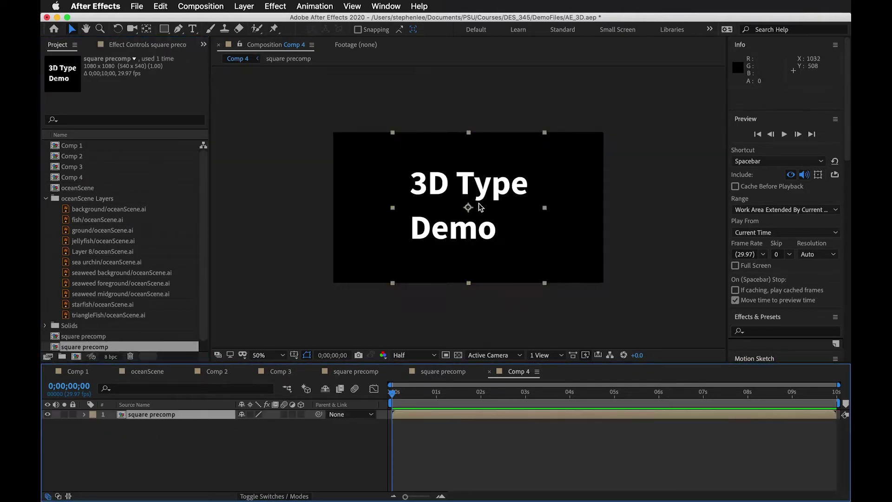
{"action": "scroll", "coordinate": [488, 191], "scroll_direction": "down", "scroll_amount": 2}
{"action": "scroll", "coordinate": [480, 190], "scroll_direction": "up", "scroll_amount": 2}
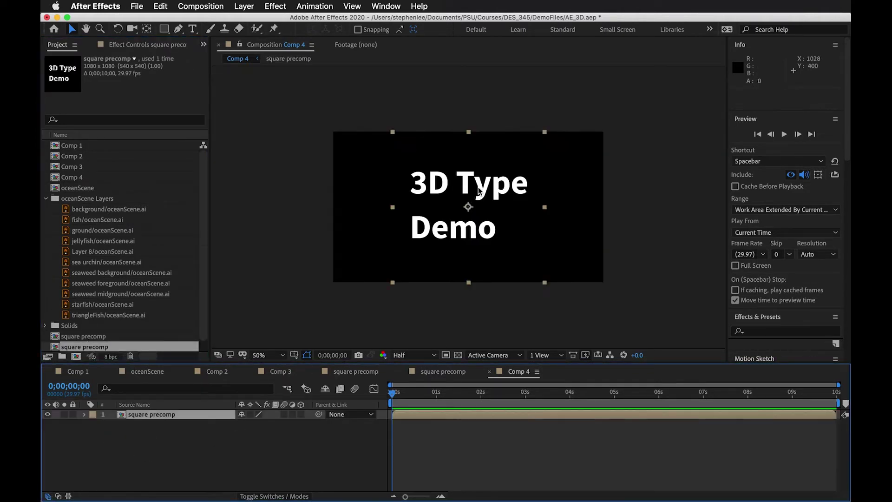
{"action": "left_click", "coordinate": [422, 423]}
{"action": "left_click", "coordinate": [160, 418]}
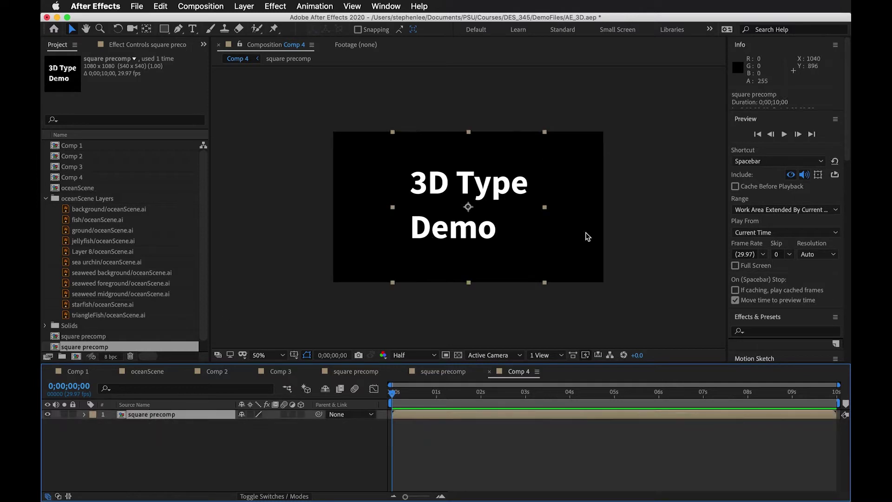
Change Comp 4's background colour to light grey in Composition Settings
{"action": "left_click", "coordinate": [201, 6]}
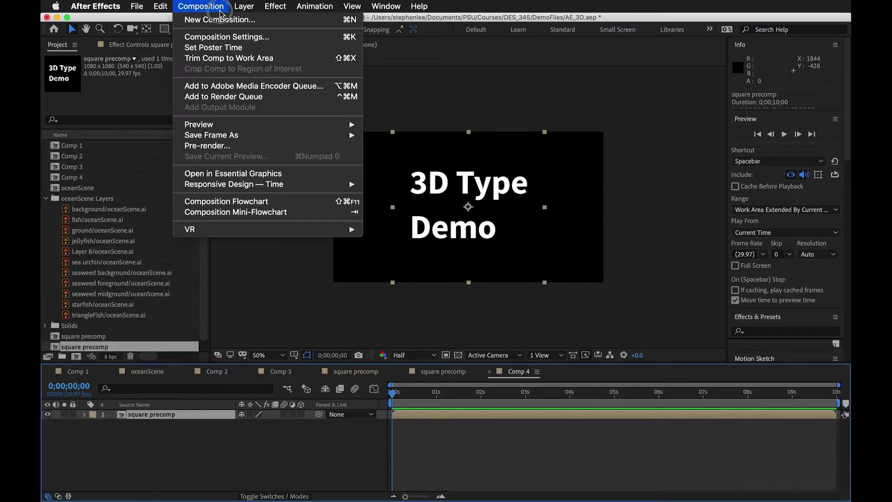
{"action": "left_click", "coordinate": [221, 38]}
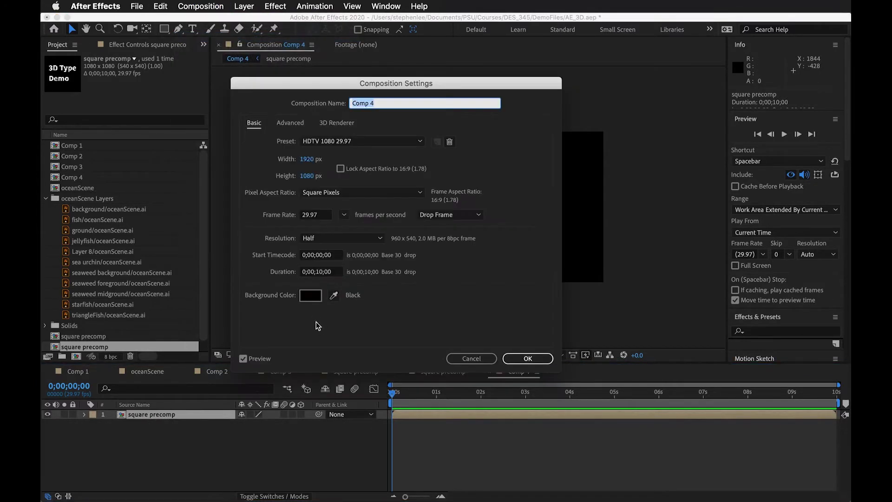
{"action": "left_click", "coordinate": [310, 295]}
{"action": "left_click_drag", "start_coordinate": [213, 121], "coordinate": [210, 100]}
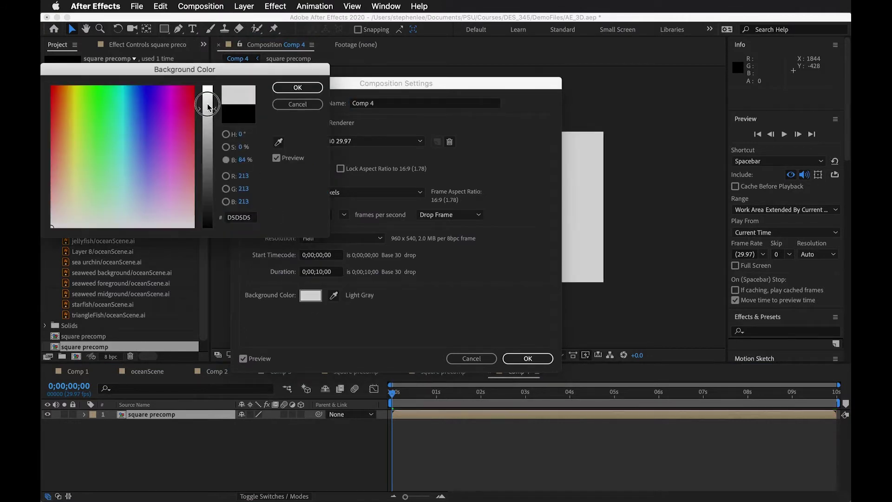
{"action": "left_click", "coordinate": [297, 88]}
{"action": "left_click", "coordinate": [527, 358]}
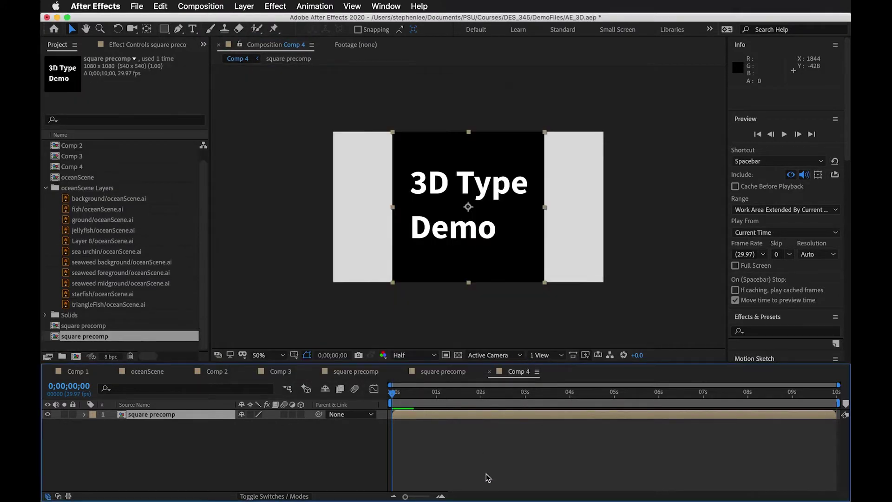
{"action": "left_click", "coordinate": [487, 450]}
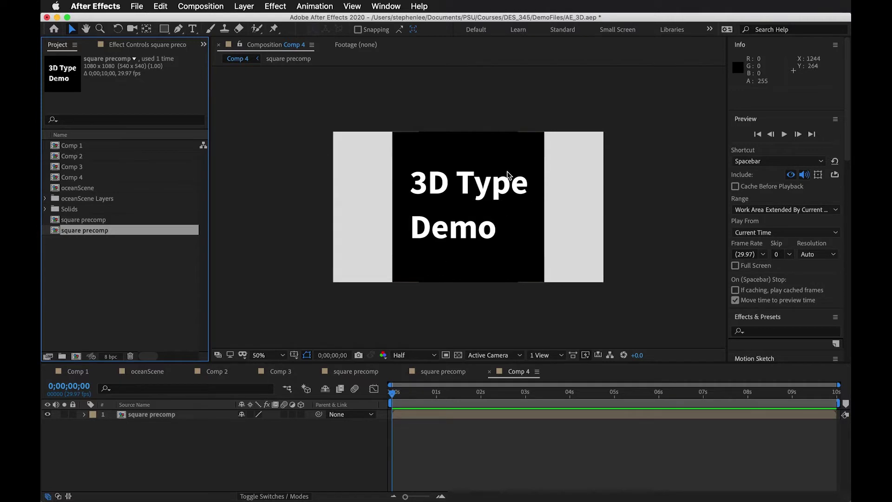
Turn on the 3D Layer switch for the square precomp layer and return to 0s
{"action": "left_click", "coordinate": [335, 399]}
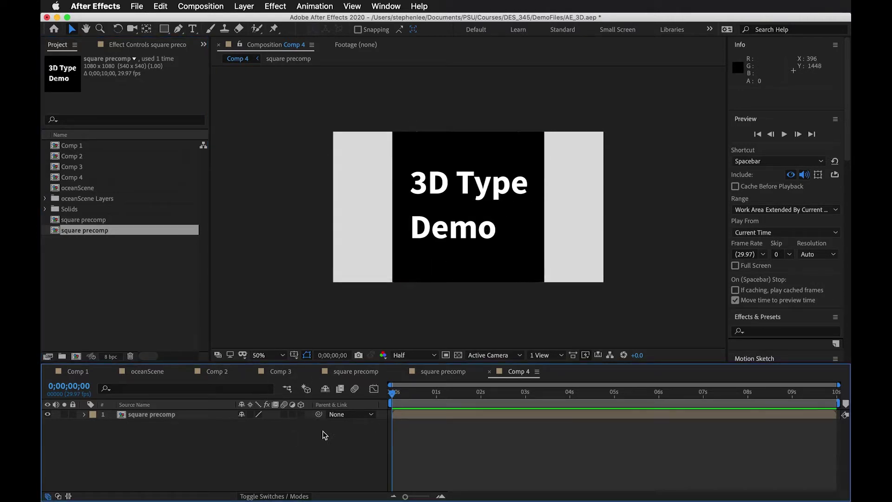
{"action": "left_click", "coordinate": [299, 414]}
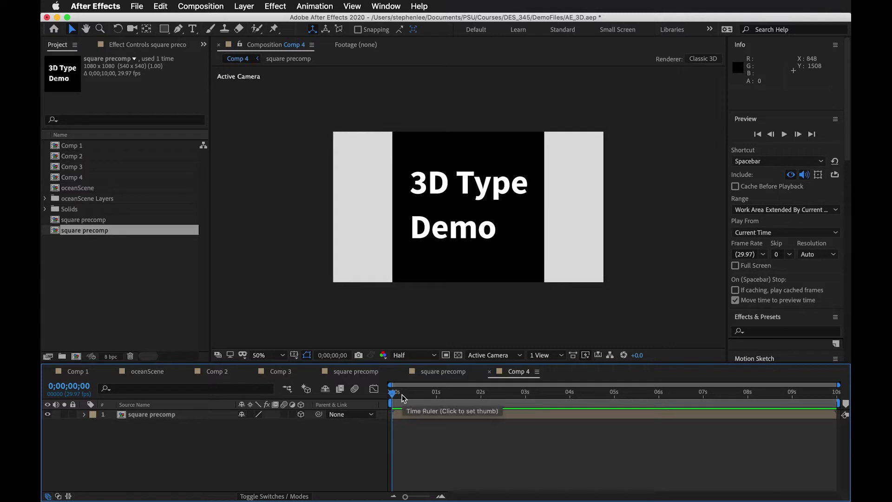
{"action": "left_click_drag", "start_coordinate": [439, 392], "coordinate": [384, 400]}
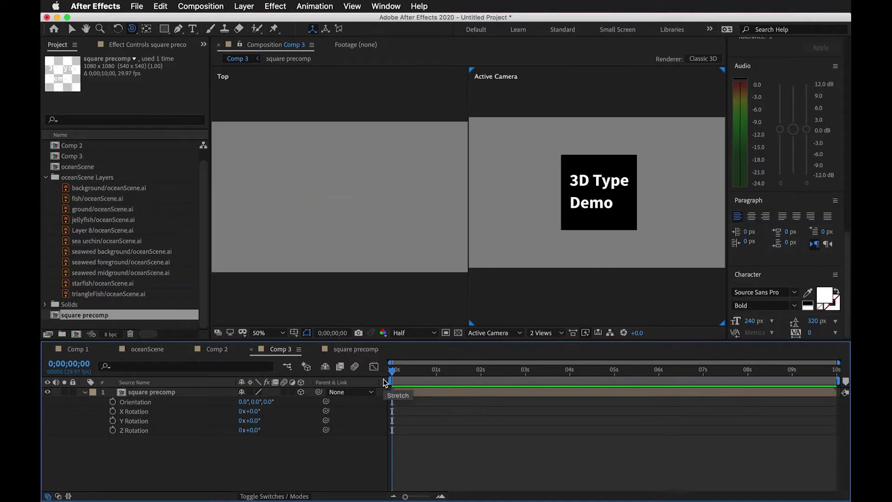
Show the square precomp layer's 50% Scale with S and scrub to preview
{"action": "left_click", "coordinate": [437, 394]}
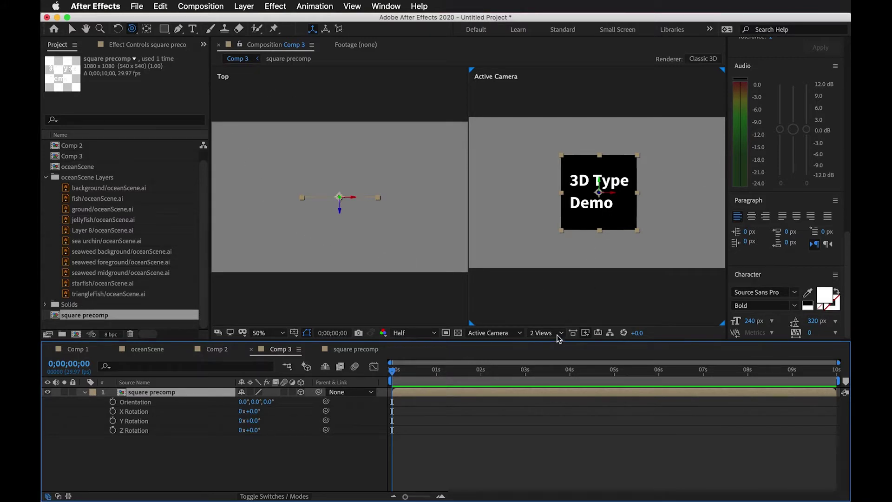
{"action": "key", "text": "s"}
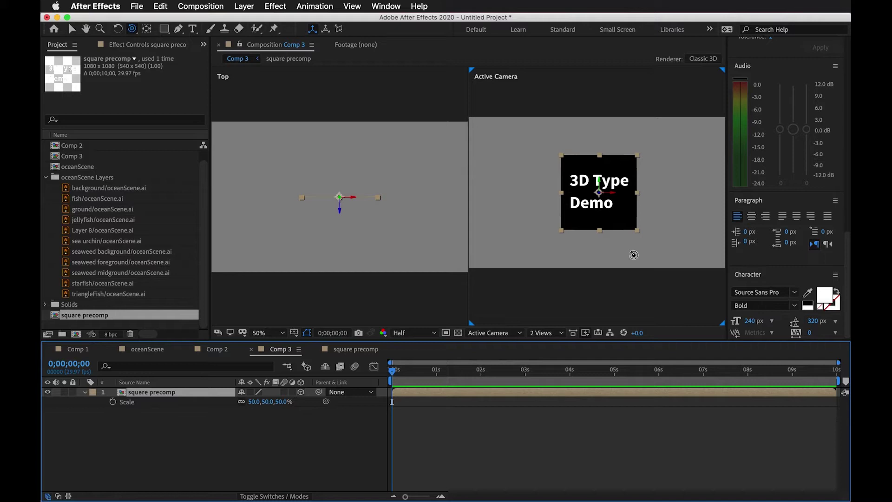
{"action": "left_click_drag", "start_coordinate": [393, 370], "coordinate": [346, 375]}
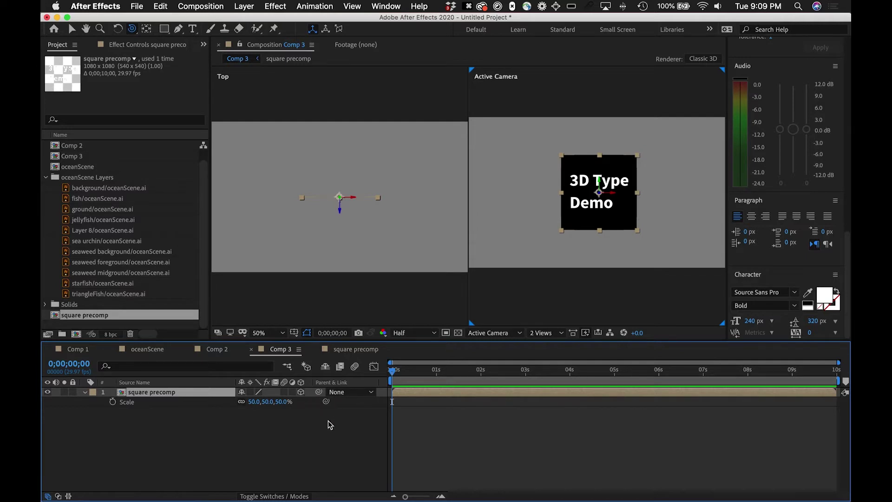
Duplicate the square precomp layer and add a new Camera 1
{"action": "key", "text": "super+d"}
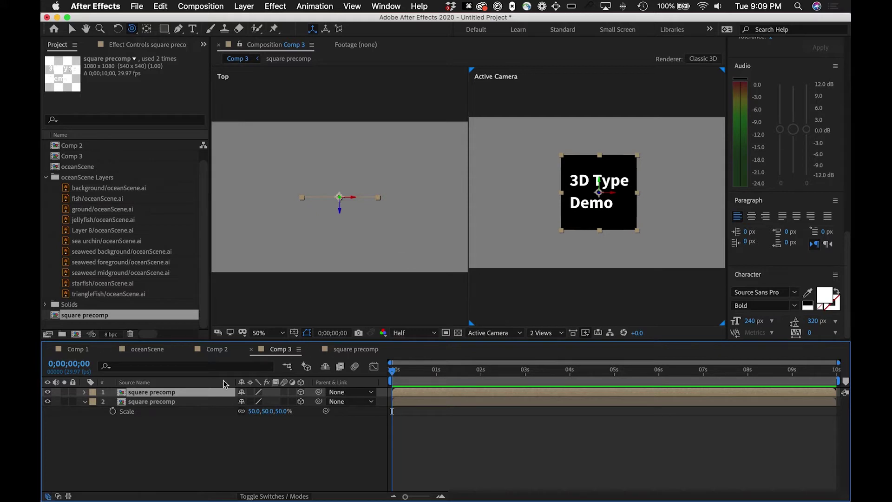
{"action": "left_click", "coordinate": [244, 6]}
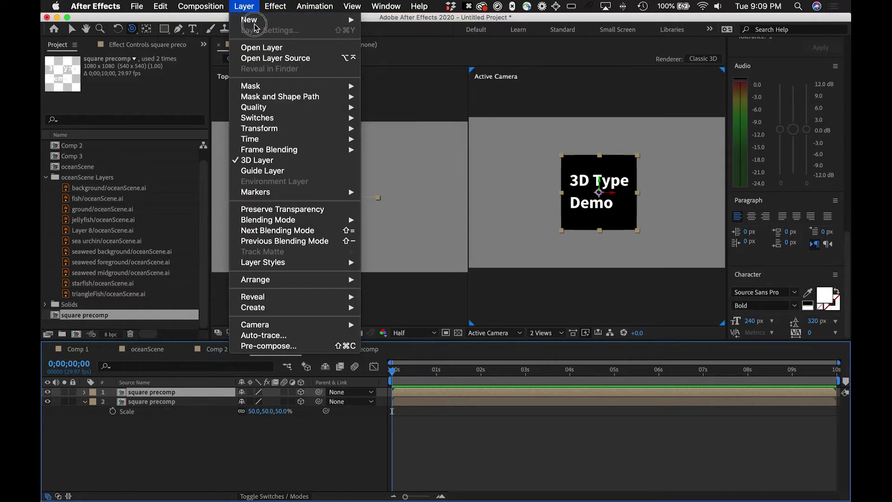
{"action": "mouse_move", "coordinate": [261, 19]}
{"action": "left_click", "coordinate": [389, 54]}
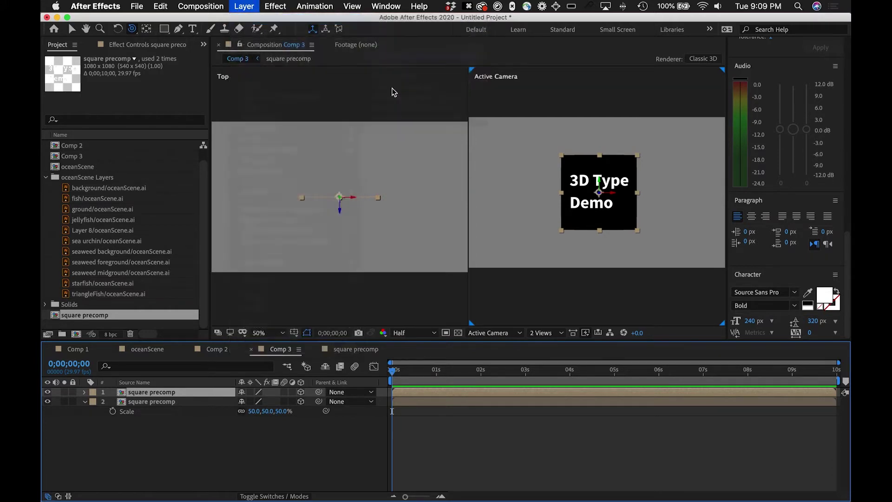
{"action": "left_click", "coordinate": [433, 329]}
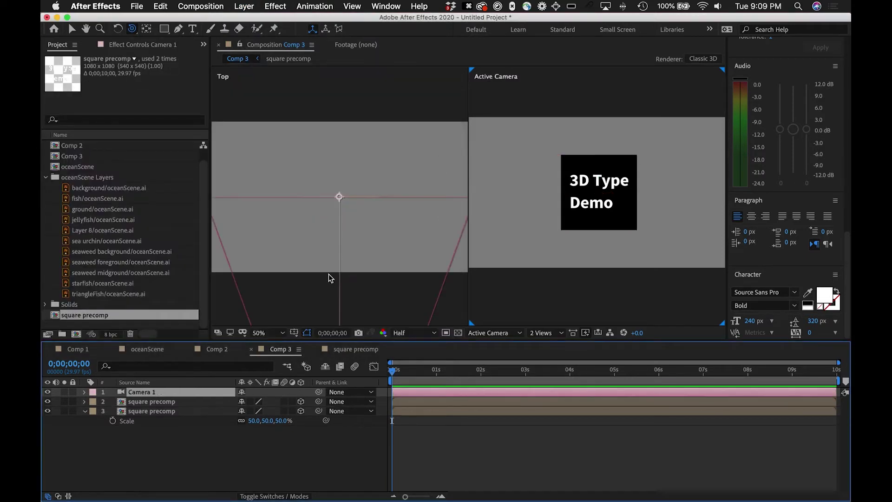
Orbit the camera to view the square at an angle and select the second square layer
{"action": "scroll", "coordinate": [314, 240], "scroll_direction": "down", "scroll_amount": 3}
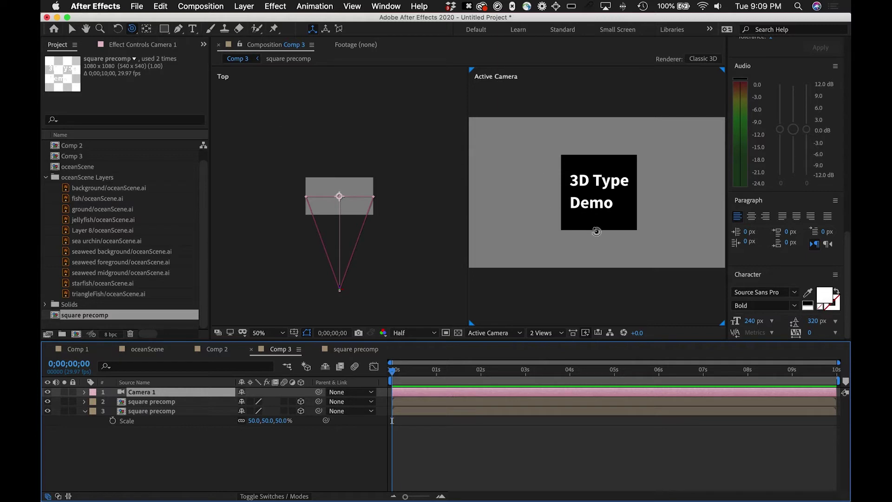
{"action": "left_click_drag", "start_coordinate": [135, 35], "coordinate": [179, 55]}
{"action": "mouse_move", "coordinate": [591, 257]}
{"action": "left_mouse_down"}
{"action": "mouse_move", "coordinate": [565, 232]}
{"action": "mouse_move", "coordinate": [595, 250]}
{"action": "left_mouse_up"}
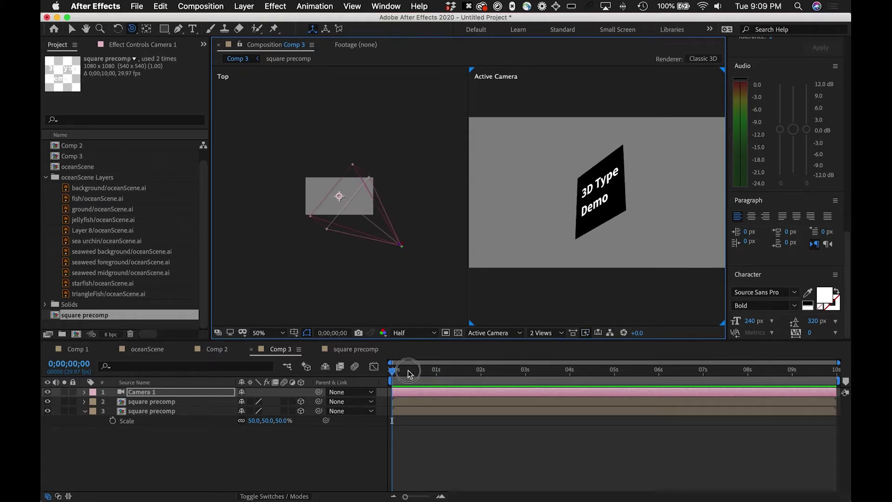
{"action": "mouse_move", "coordinate": [408, 373]}
{"action": "left_mouse_down"}
{"action": "mouse_move", "coordinate": [420, 372]}
{"action": "mouse_move", "coordinate": [405, 371]}
{"action": "left_mouse_up"}
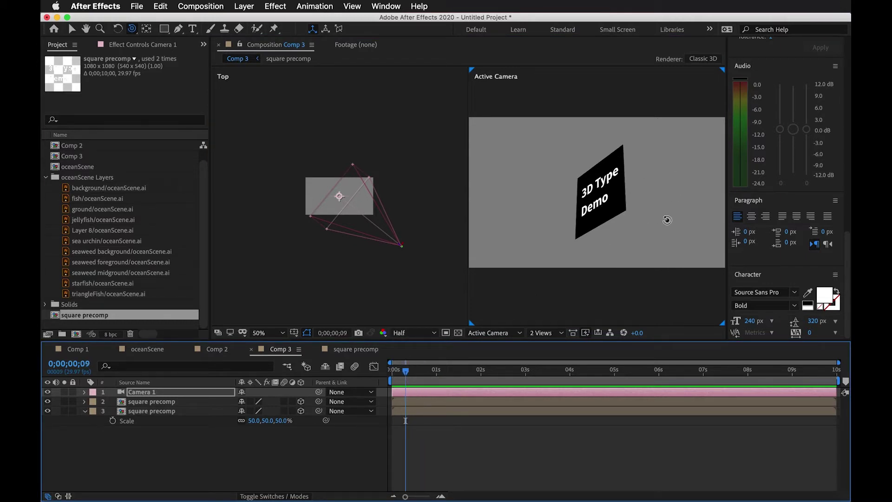
{"action": "left_click", "coordinate": [400, 402]}
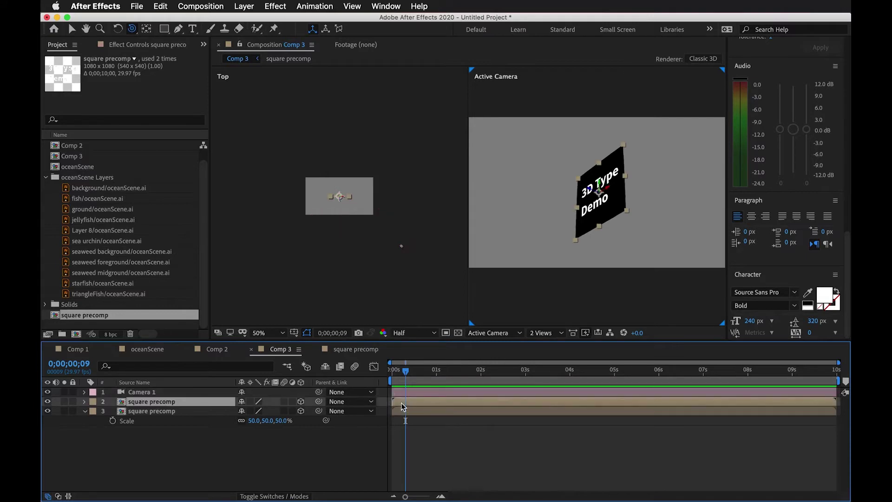
{"action": "left_click_drag", "start_coordinate": [412, 373], "coordinate": [393, 375]}
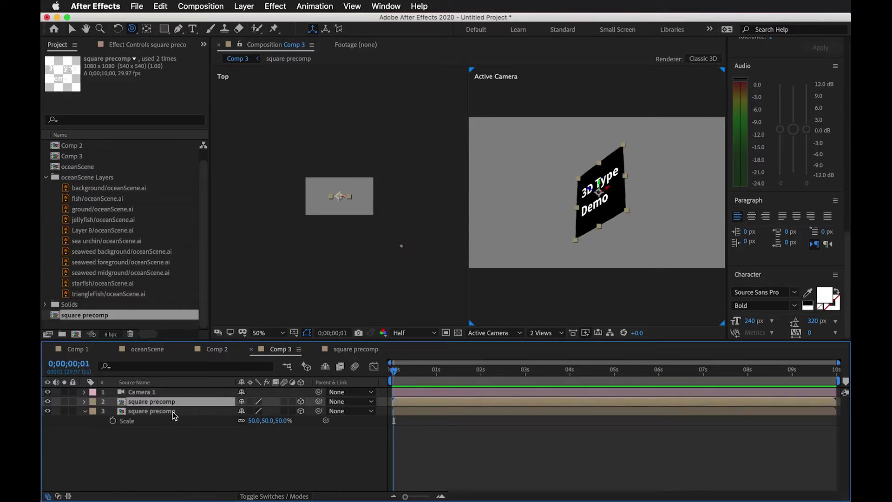
Set layer 2's X Rotation to 90°
{"action": "key", "text": "r"}
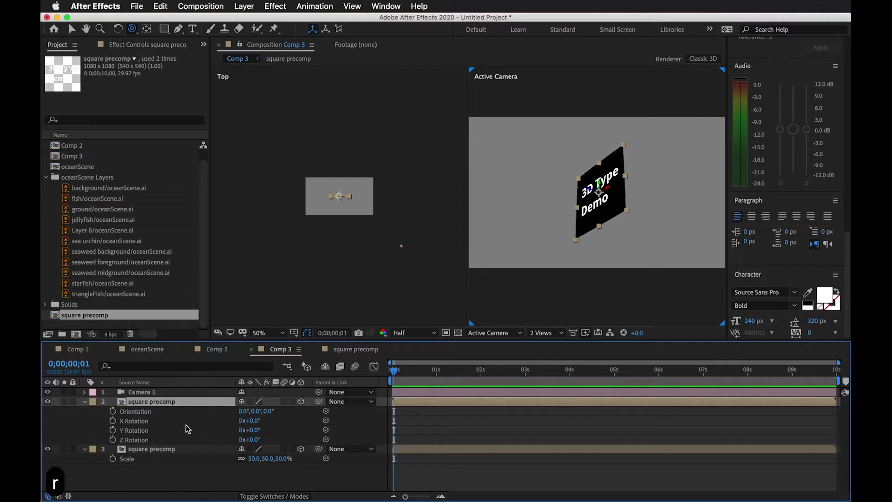
{"action": "left_click", "coordinate": [253, 421]}
{"action": "type", "text": "90"}
{"action": "key", "text": "Return"}
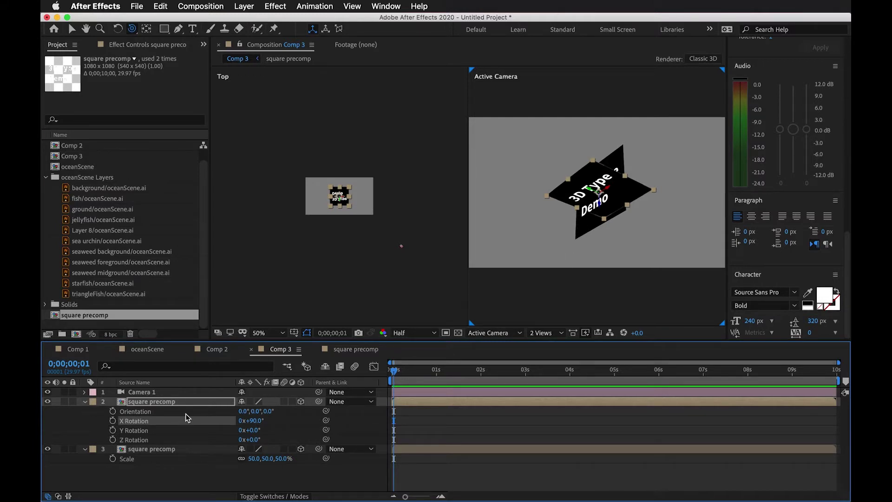
Set layer 2's Position Z to 540 and orbit to inspect both faces
{"action": "key", "text": "p"}
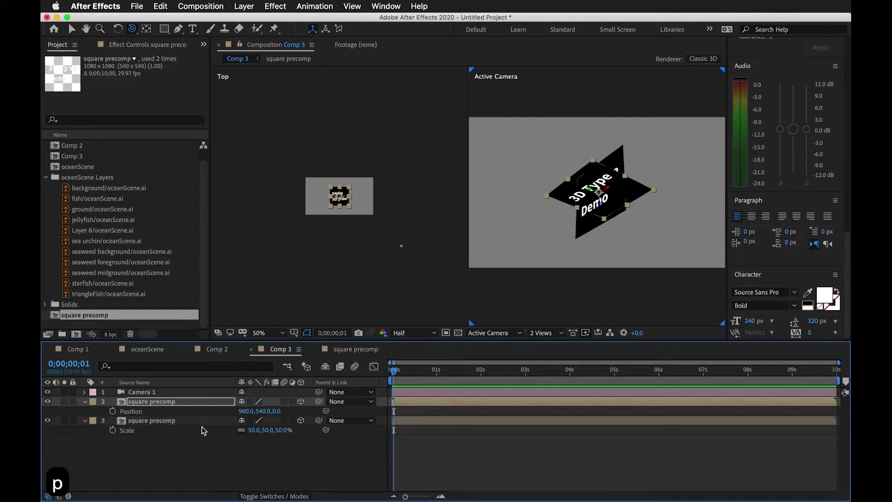
{"action": "left_click", "coordinate": [278, 411]}
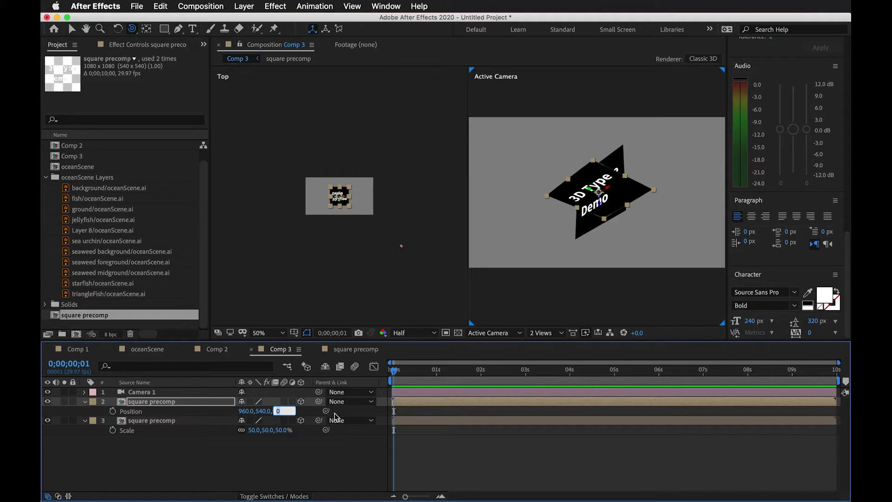
{"action": "key", "text": "Right"}
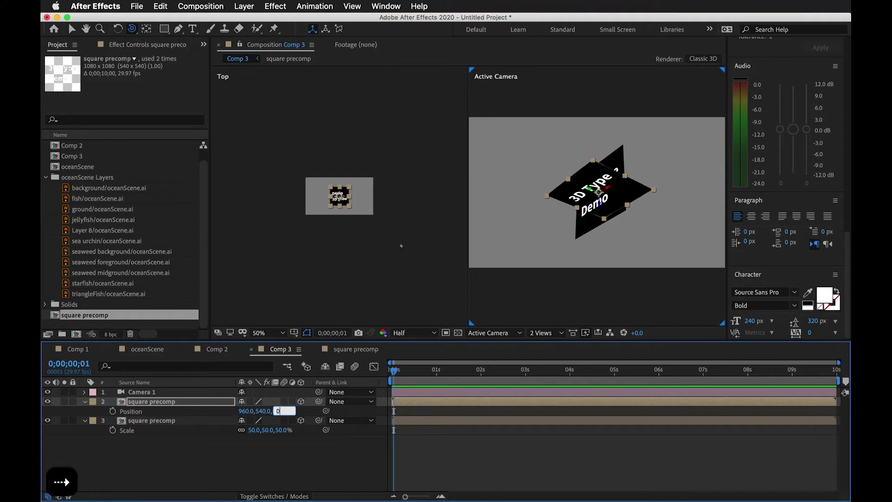
{"action": "key", "text": "BackSpace"}
{"action": "type", "text": "540"}
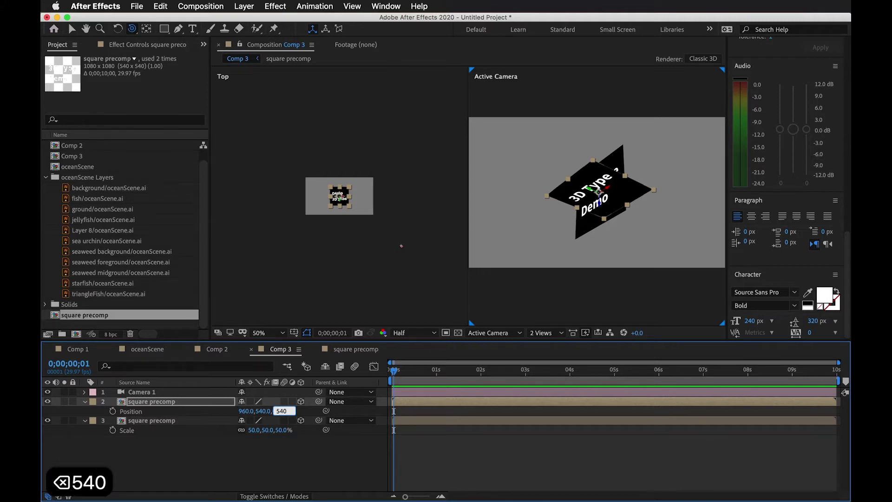
{"action": "key", "text": "Return"}
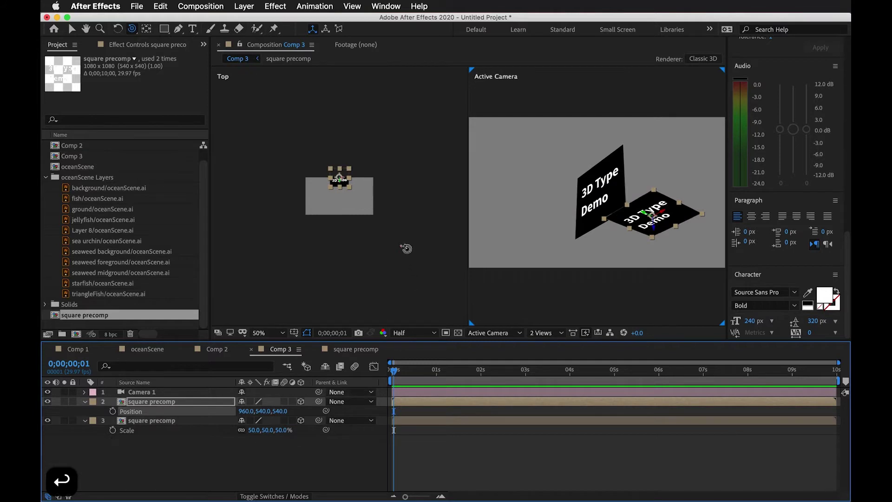
{"action": "left_click_drag", "start_coordinate": [659, 232], "coordinate": [616, 173]}
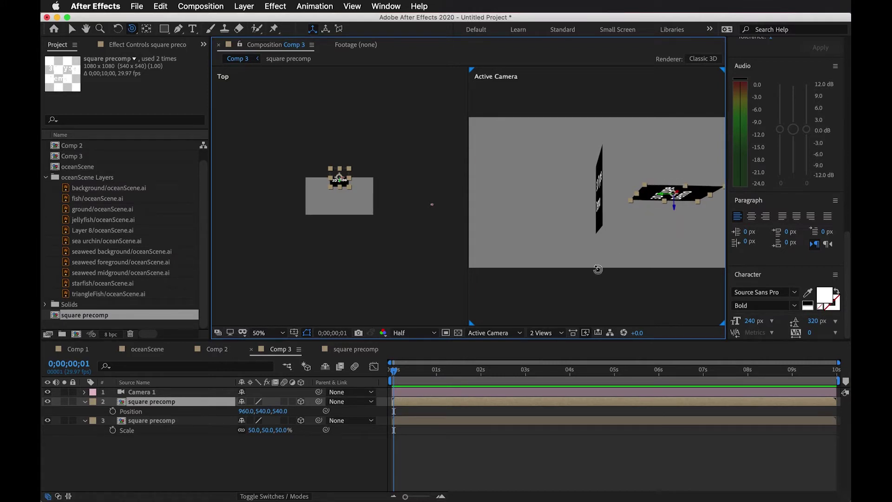
Change layer 2's Z position to 540/2, giving 270
{"action": "left_click", "coordinate": [280, 412]}
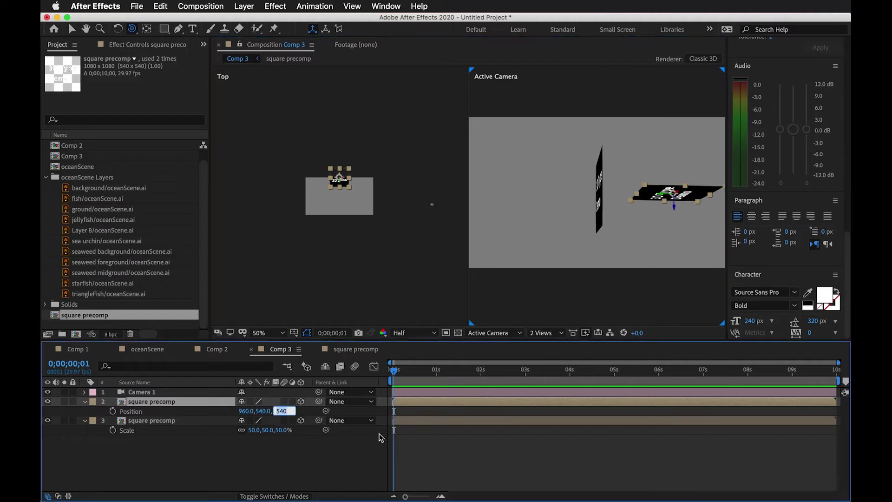
{"action": "type", "text": "54"}
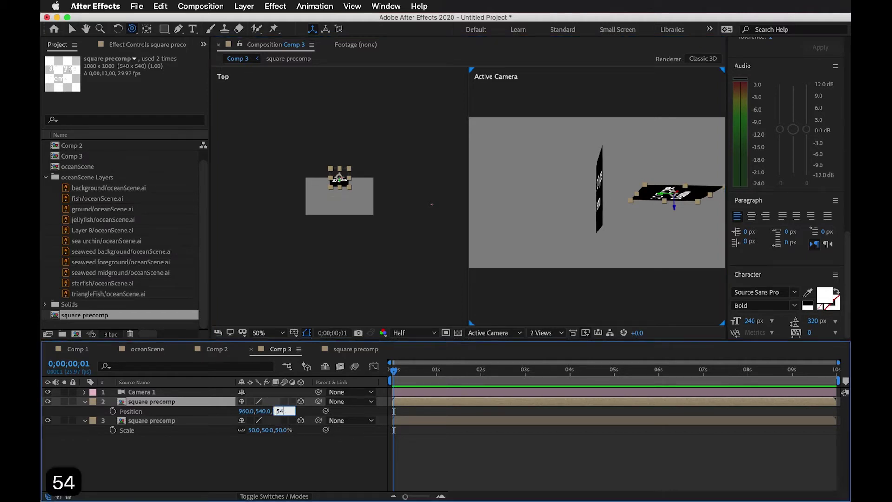
{"action": "type", "text": "0/2"}
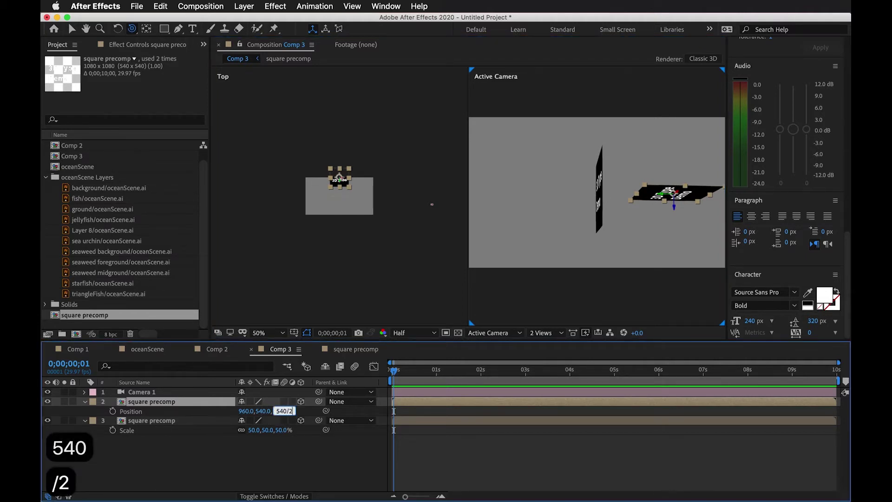
{"action": "key", "text": "Return"}
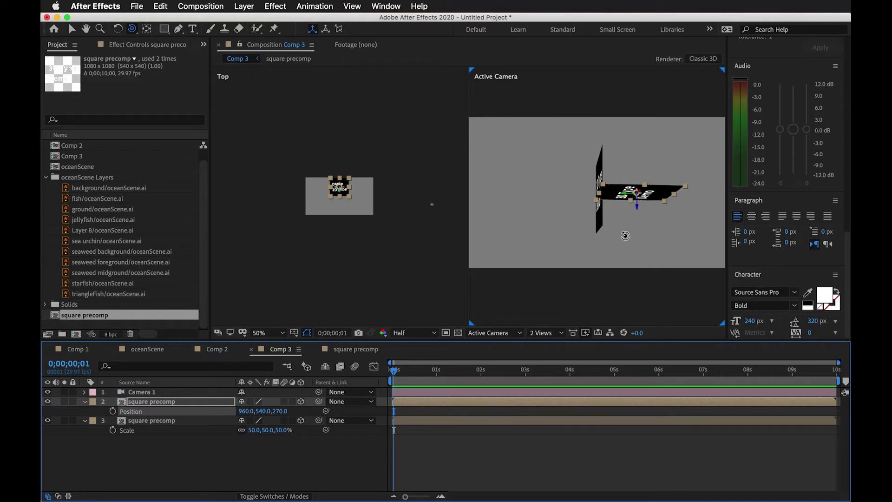
Try Y position values -540/2, 540 and 540-270 on layer 2
{"action": "key", "text": "3"}
{"action": "key", "text": "3"}
{"action": "key", "text": "3"}
{"action": "key", "text": "3"}
{"action": "key", "text": "3"}
{"action": "key", "text": "3"}
{"action": "key", "text": "3"}
{"action": "key", "text": "3"}
{"action": "key", "text": "3"}
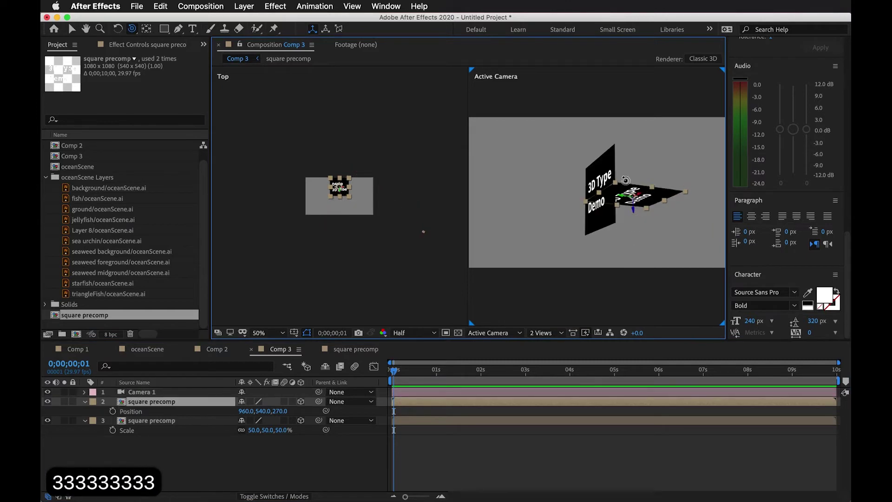
{"action": "left_click", "coordinate": [264, 411]}
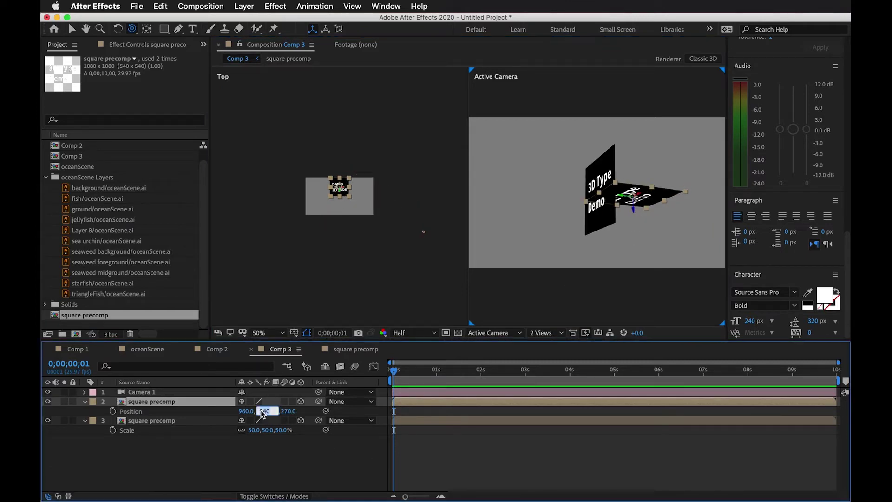
{"action": "key", "text": "Right"}
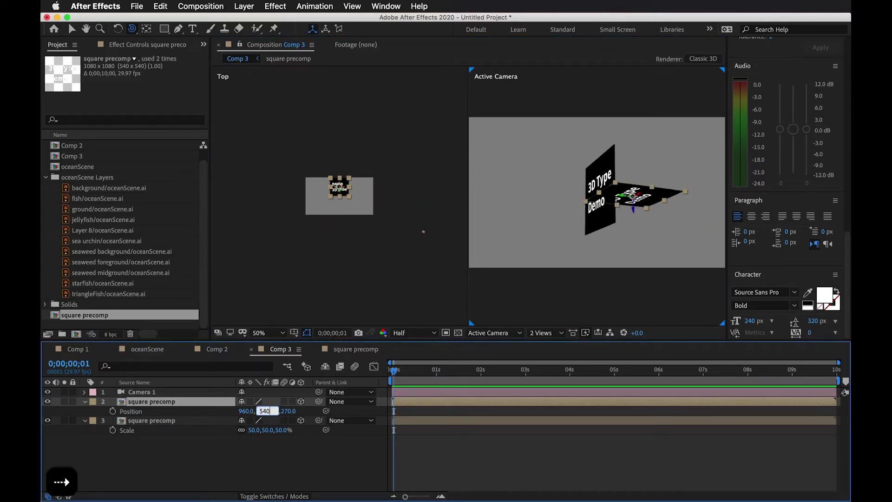
{"action": "type", "text": "-540/2"}
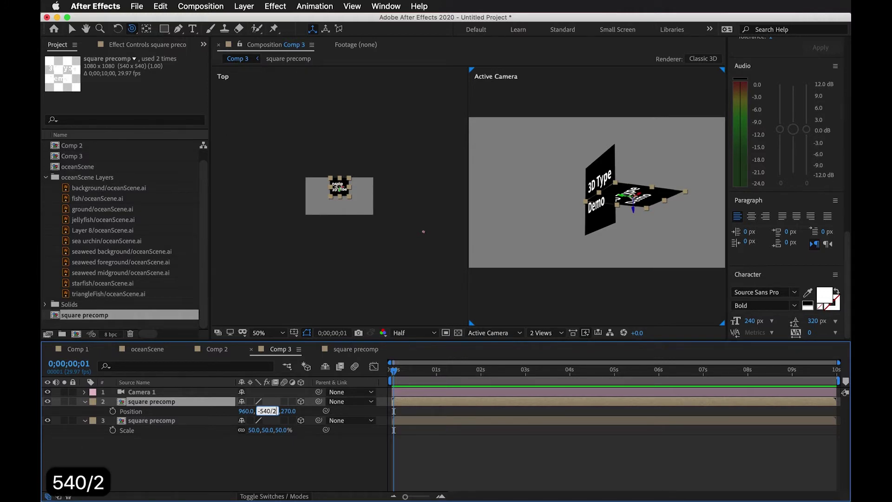
{"action": "key", "text": "Return"}
{"action": "key", "text": "Return"}
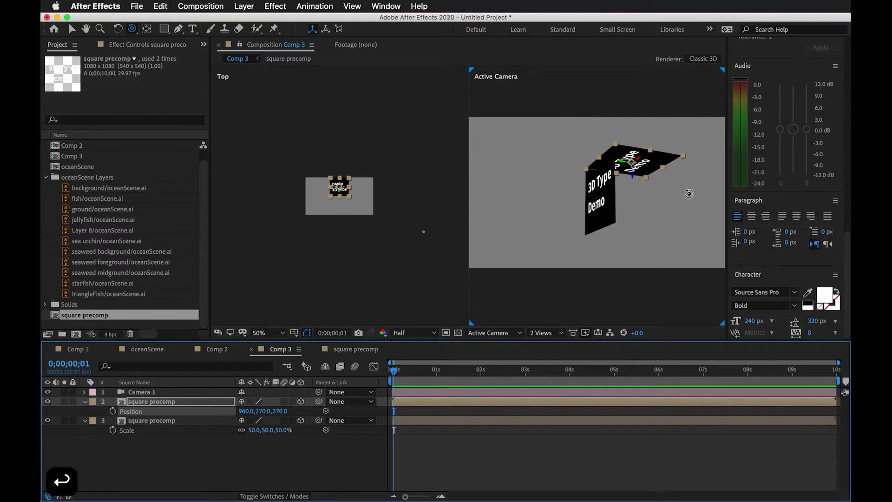
{"action": "left_click", "coordinate": [258, 411]}
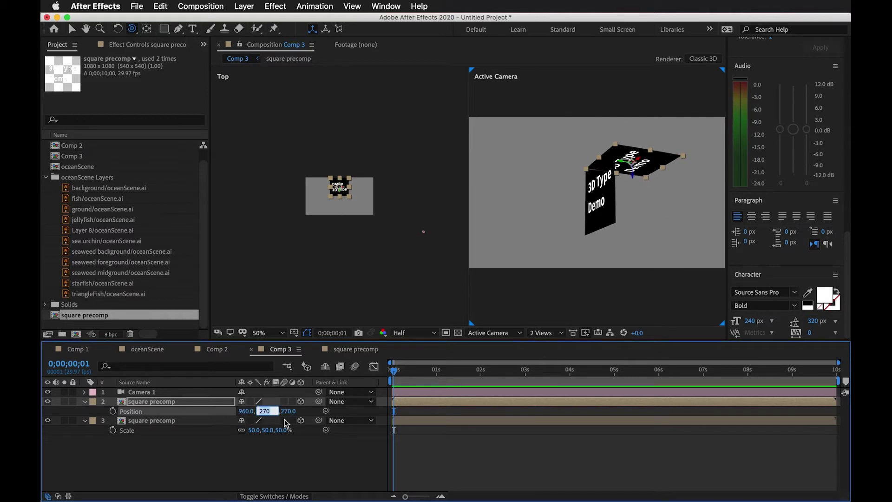
{"action": "type", "text": "540"}
{"action": "key", "text": "Return"}
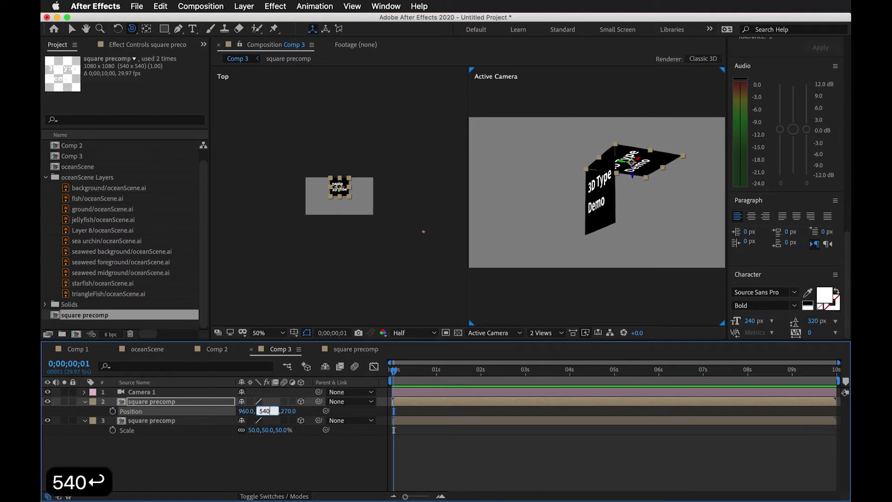
{"action": "left_click", "coordinate": [262, 410]}
{"action": "type", "text": "-"}
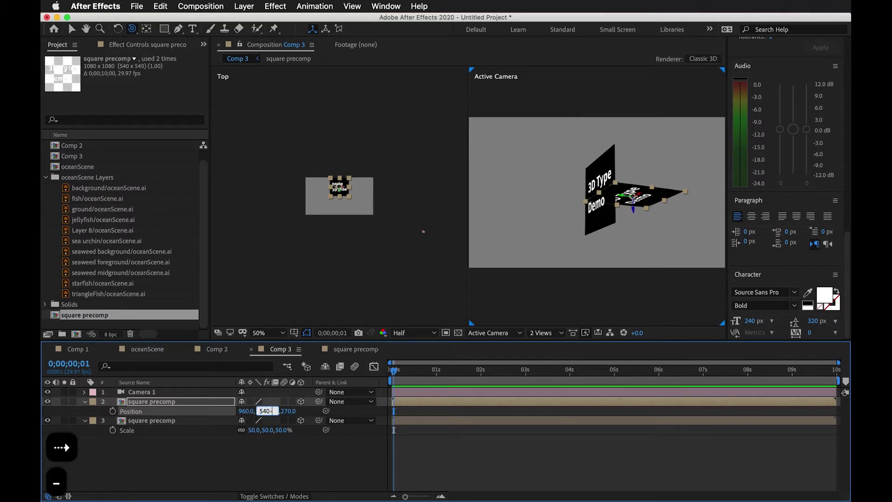
{"action": "type", "text": "270"}
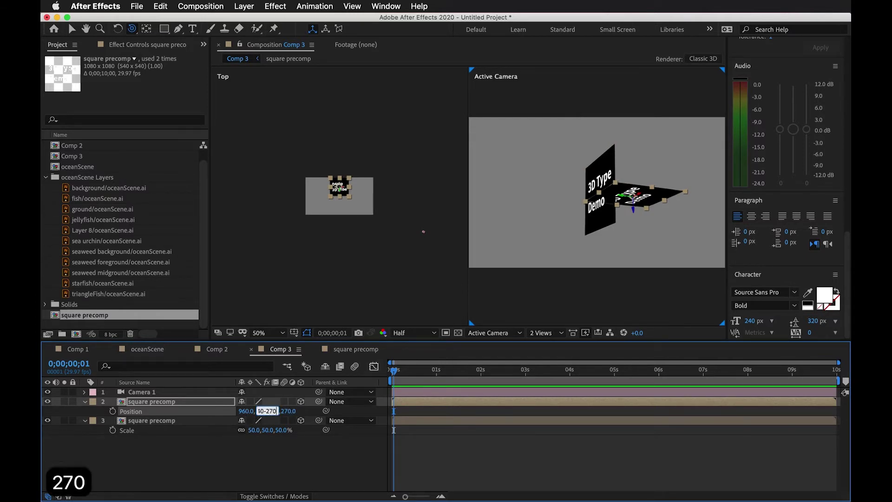
{"action": "key", "text": "Return"}
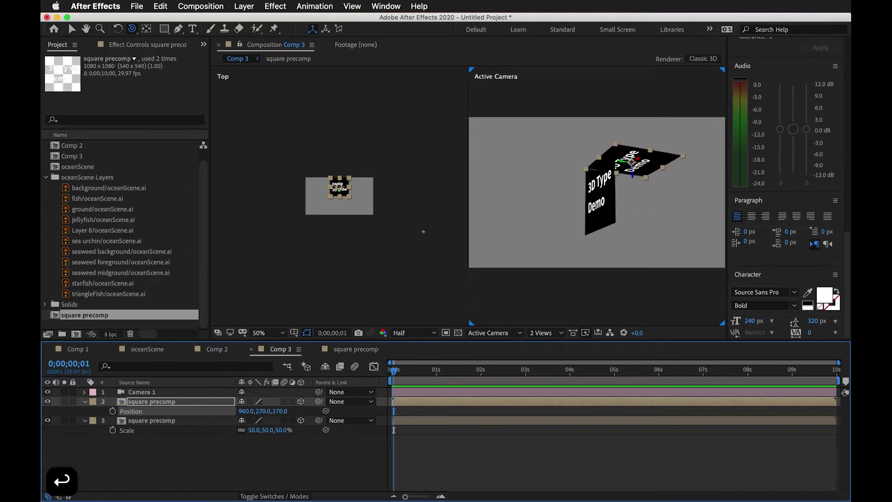
Undo, set layer 2's Y position to 540+270 (810), and orbit to check
{"action": "key", "text": "cmd+z"}
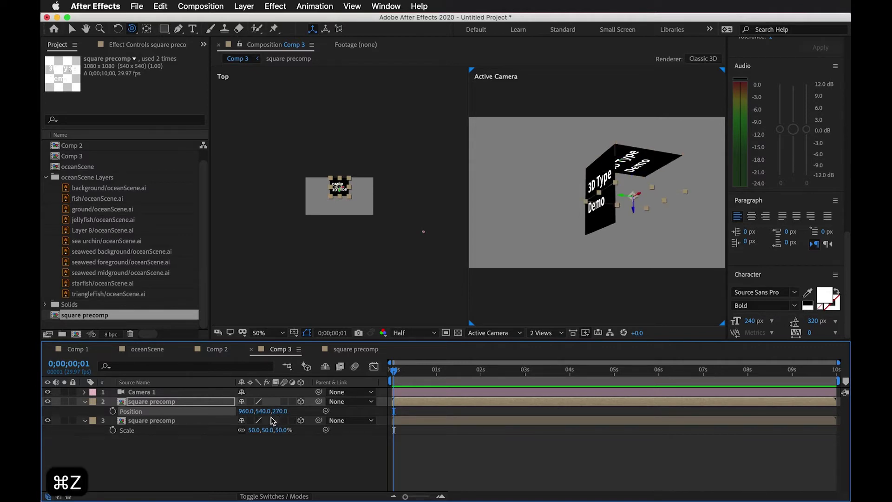
{"action": "left_click", "coordinate": [267, 411]}
{"action": "key", "text": "Right"}
{"action": "type", "text": "+"}
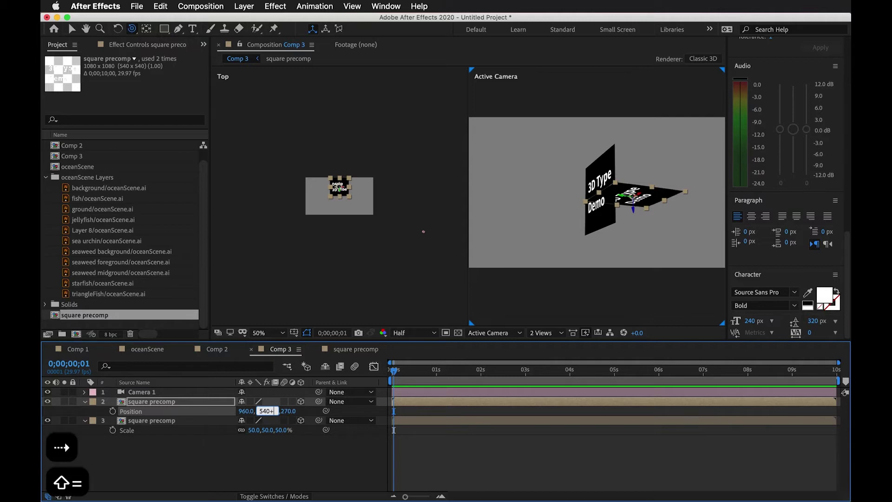
{"action": "type", "text": "270"}
{"action": "key", "text": "Return"}
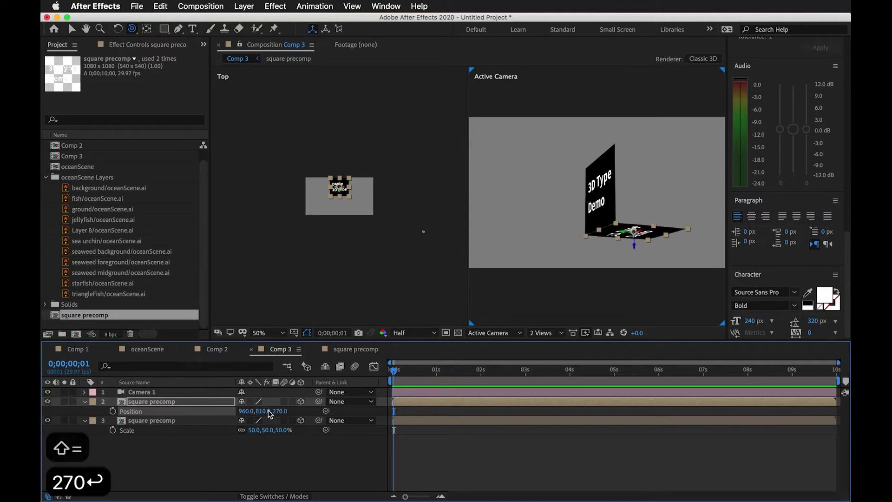
{"action": "left_click_drag", "start_coordinate": [630, 240], "coordinate": [497, 397]}
Duplicate the upright square precomp layer 2 and orbit the Active Camera view to inspect the copy
{"action": "left_click", "coordinate": [165, 401]}
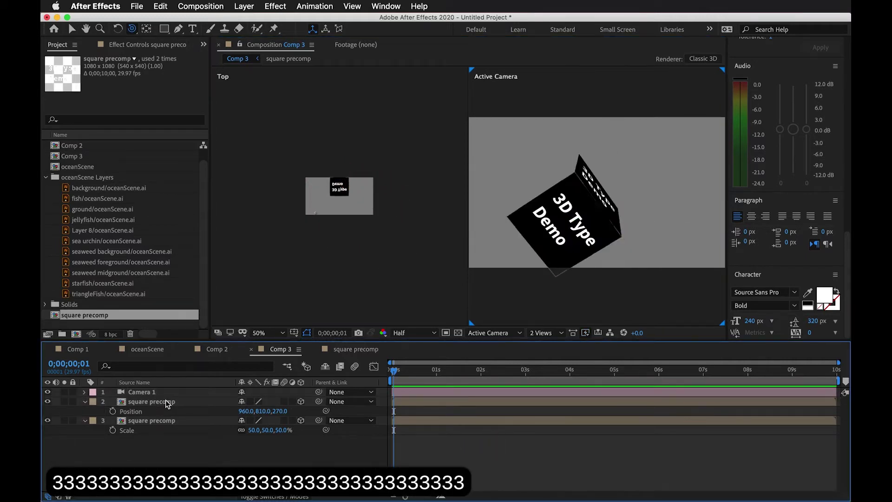
{"action": "key", "text": "super+d"}
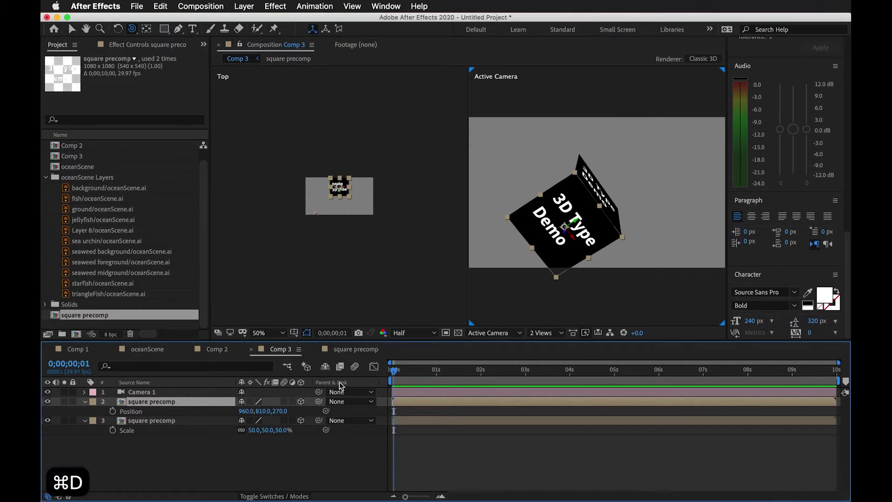
{"action": "key", "text": "3"}
{"action": "left_click_drag", "start_coordinate": [569, 239], "coordinate": [541, 251]}
{"action": "key", "text": "1"}
{"action": "key", "text": "1"}
{"action": "key", "text": "1"}
{"action": "key", "text": "3"}
{"action": "key", "text": "3"}
{"action": "key", "text": "3"}
{"action": "key", "text": "3"}
{"action": "key", "text": "3"}
{"action": "key", "text": "3"}
{"action": "key", "text": "3"}
{"action": "key", "text": "3"}
{"action": "key", "text": "3"}
{"action": "key", "text": "3"}
{"action": "key", "text": "3"}
{"action": "key", "text": "3"}
{"action": "key", "text": "3"}
{"action": "key", "text": "3"}
{"action": "key", "text": "3"}
{"action": "key", "text": "3"}
{"action": "key", "text": "3"}
{"action": "key", "text": "3"}
{"action": "key", "text": "3"}
{"action": "key", "text": "3"}
{"action": "key", "text": "3"}
{"action": "key", "text": "3"}
{"action": "key", "text": "3"}
{"action": "key", "text": "3"}
{"action": "key", "text": "3"}
{"action": "key", "text": "3"}
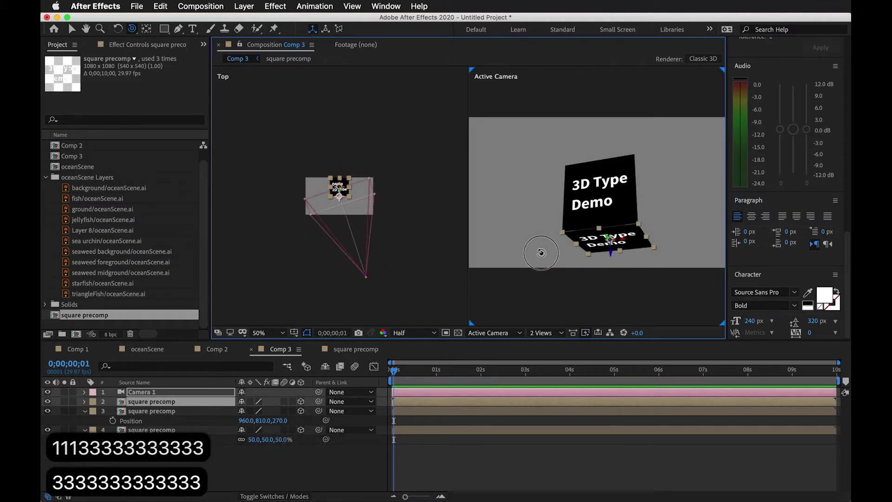
{"action": "left_click", "coordinate": [586, 400]}
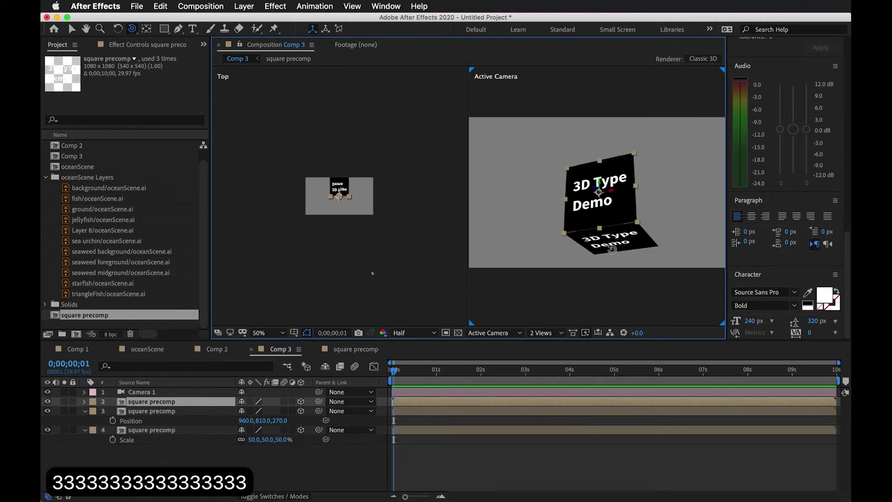
{"action": "left_click", "coordinate": [543, 429]}
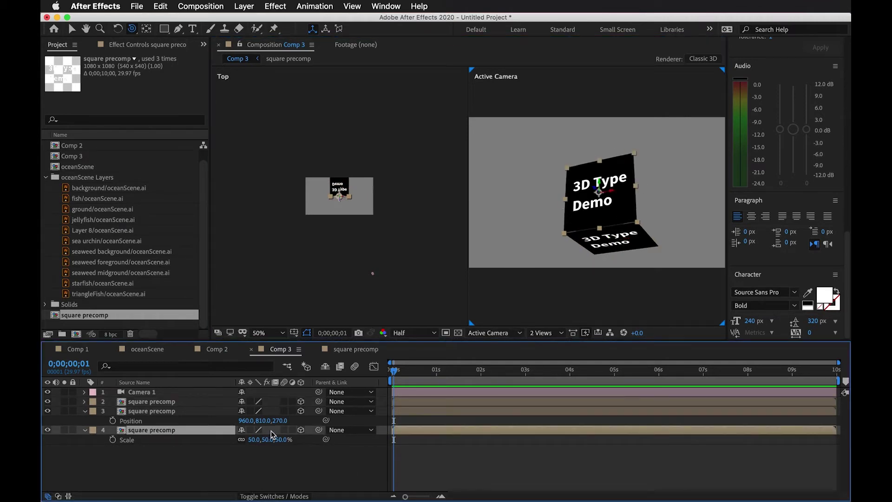
Label layers 2, 3 and 4 Red, Green and Orange, then check their faces in the view
{"action": "key", "text": "super+Up"}
{"action": "key", "text": "super+Up"}
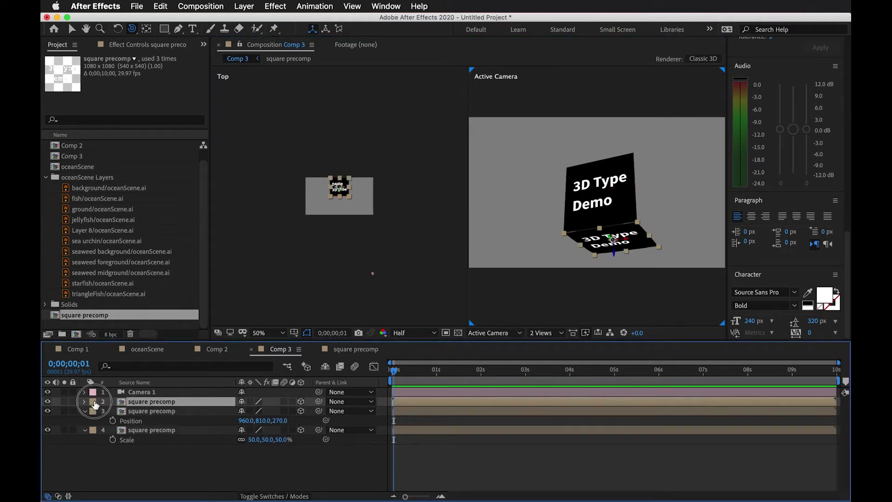
{"action": "left_click", "coordinate": [93, 401]}
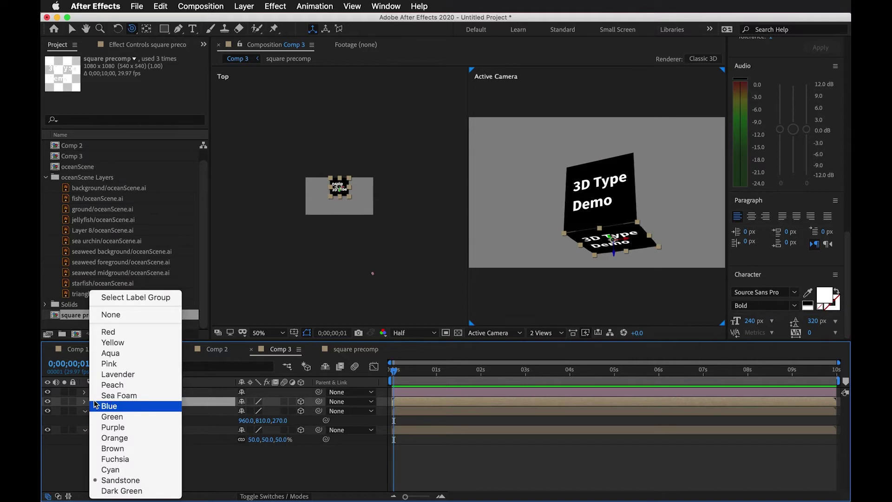
{"action": "left_click", "coordinate": [117, 332]}
{"action": "left_click", "coordinate": [154, 411]}
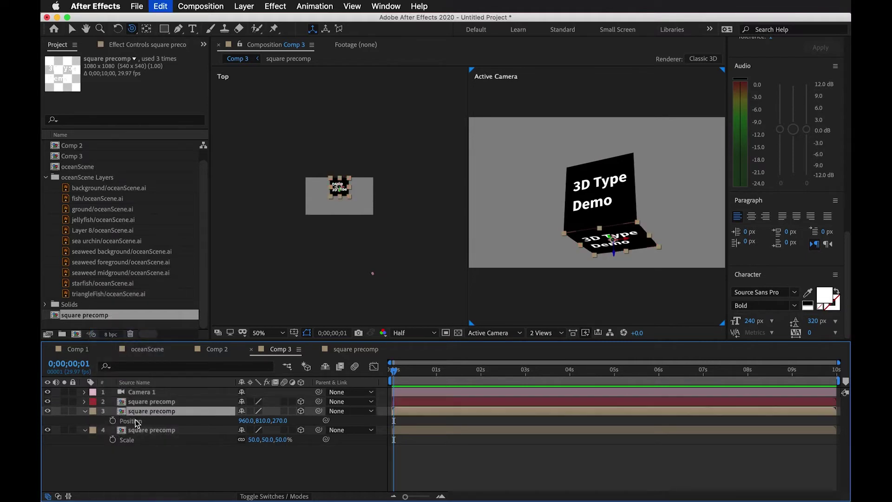
{"action": "left_click", "coordinate": [92, 411]}
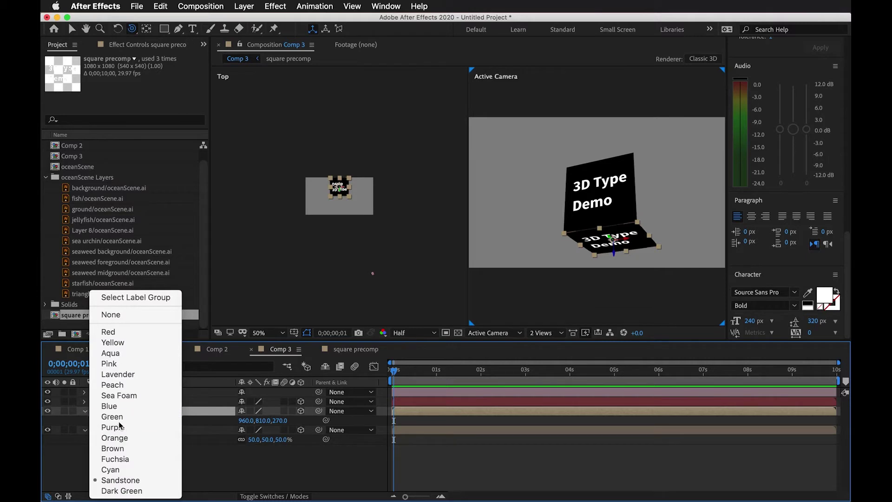
{"action": "left_click", "coordinate": [113, 412]}
{"action": "left_click", "coordinate": [155, 433]}
{"action": "left_click", "coordinate": [93, 430]}
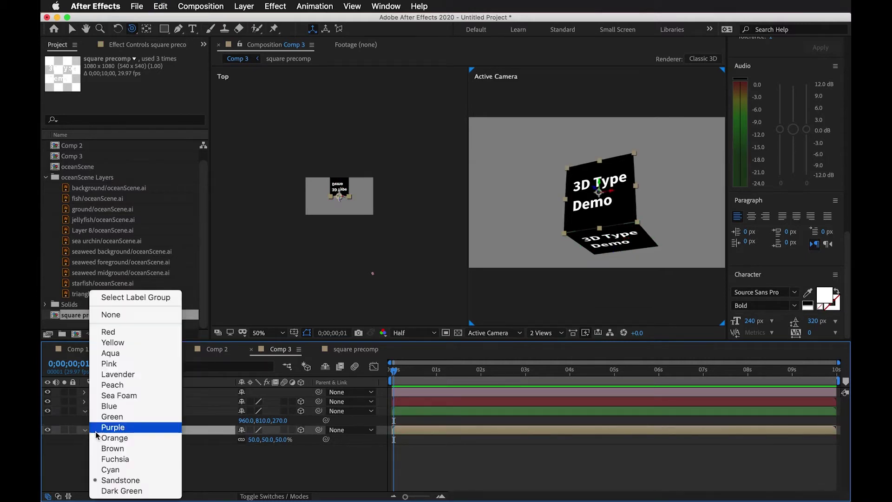
{"action": "left_click", "coordinate": [110, 438]}
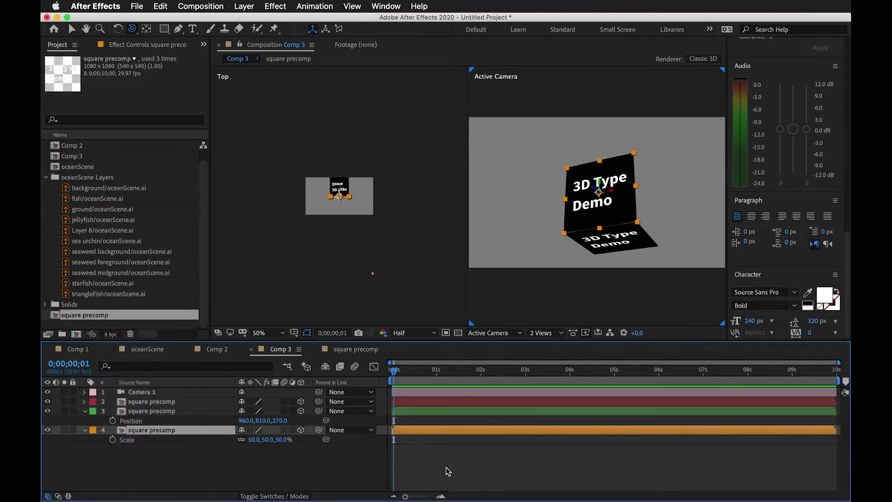
{"action": "left_click", "coordinate": [422, 412]}
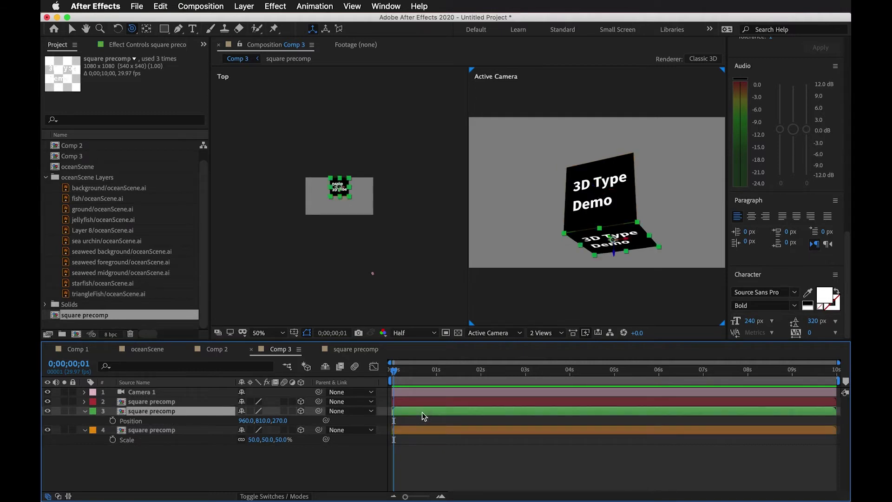
{"action": "left_click", "coordinate": [479, 402]}
{"action": "left_click_drag", "start_coordinate": [633, 218], "coordinate": [624, 221]}
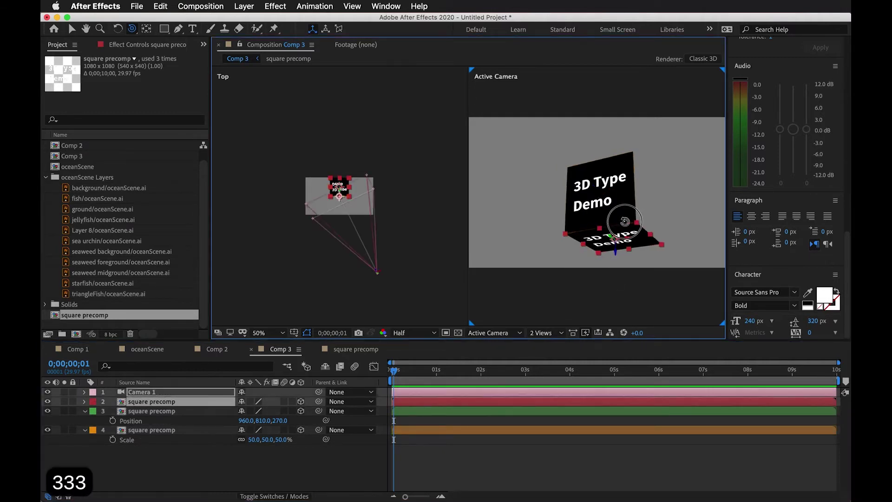
Change layer 2's Position Y from 810 to 810-540, lifting the face to 270
{"action": "key", "text": "3"}
{"action": "key", "text": "3"}
{"action": "key", "text": "3"}
{"action": "key", "text": "3"}
{"action": "key", "text": "3"}
{"action": "key", "text": "3"}
{"action": "left_click", "coordinate": [179, 402]}
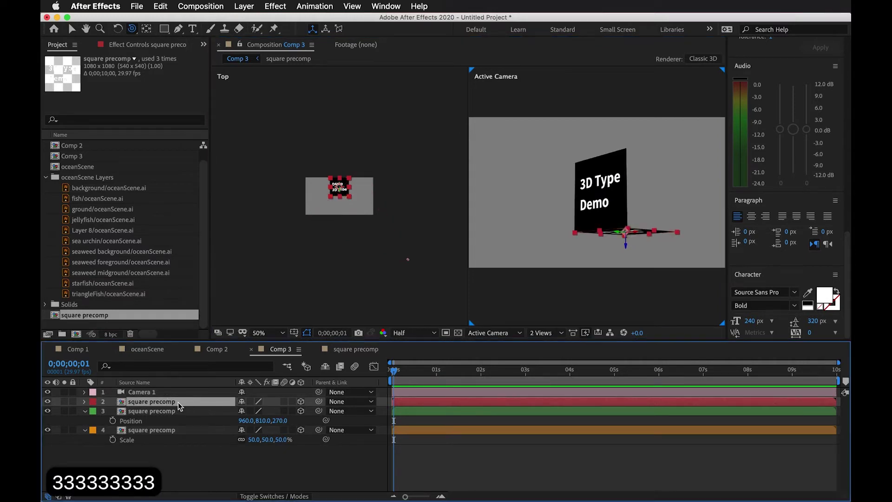
{"action": "key", "text": "p"}
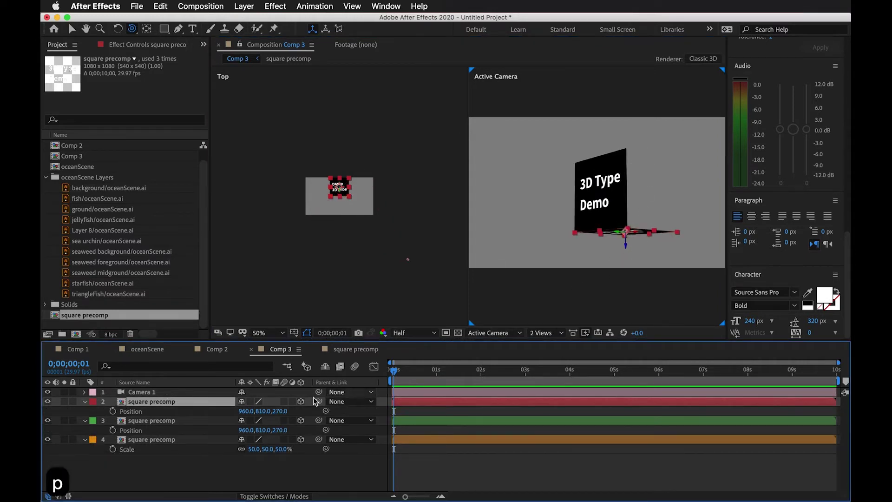
{"action": "key", "text": "d"}
{"action": "left_click", "coordinate": [263, 410]}
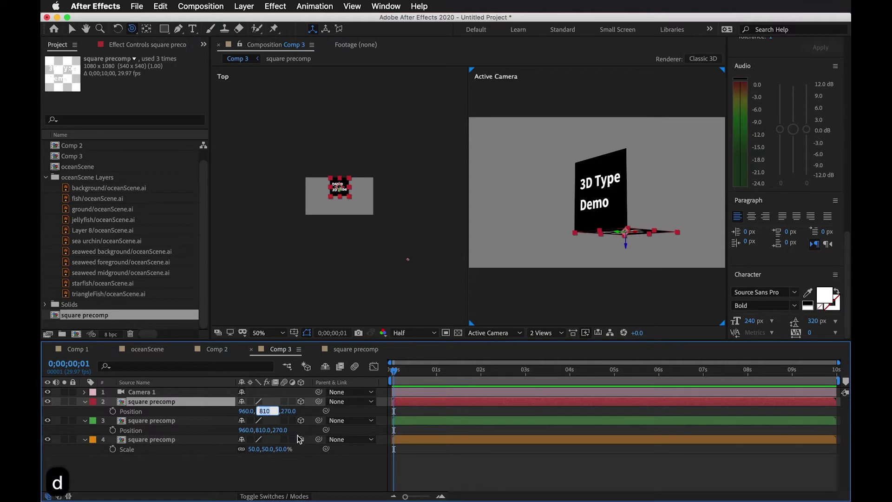
{"action": "left_click", "coordinate": [291, 439]}
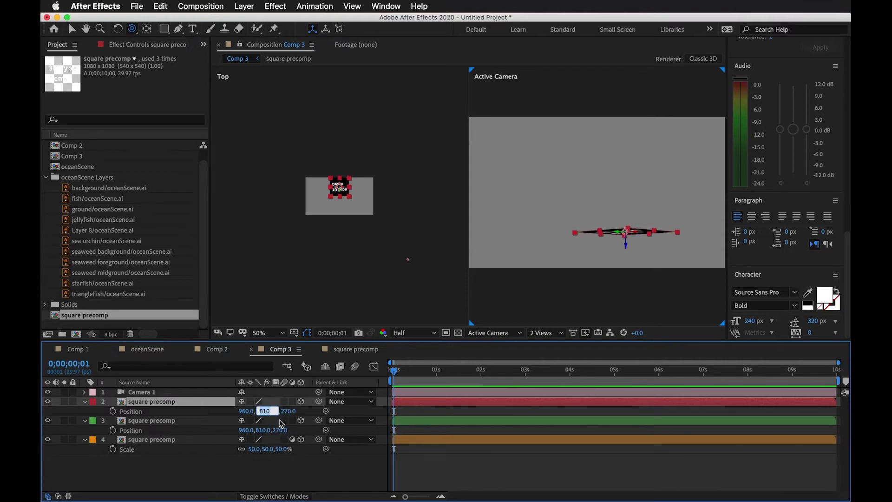
{"action": "key", "text": "Right"}
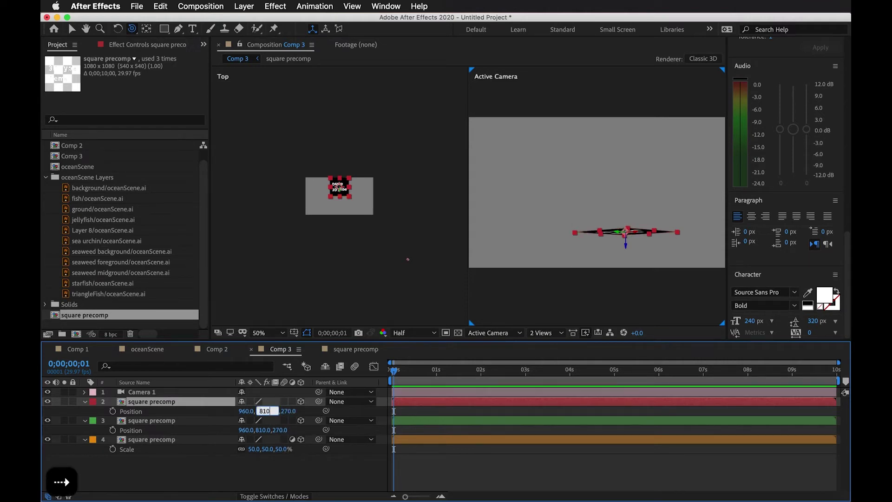
{"action": "type", "text": "-540"}
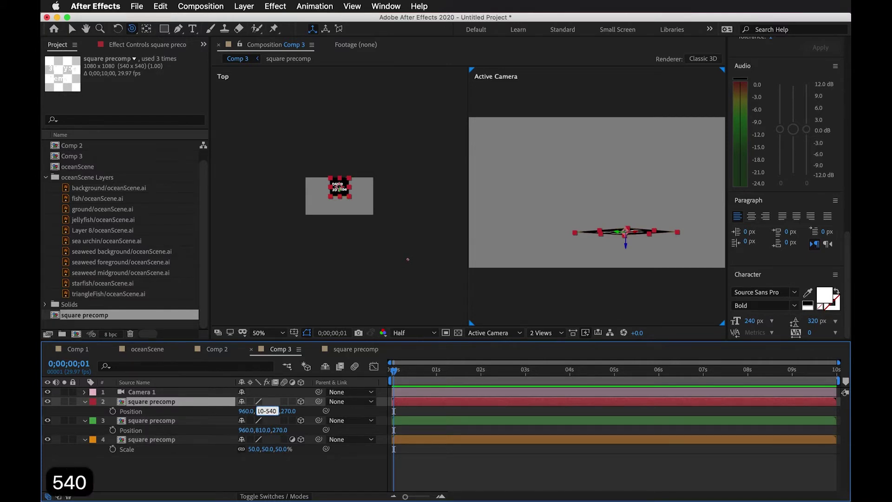
{"action": "key", "text": "Return"}
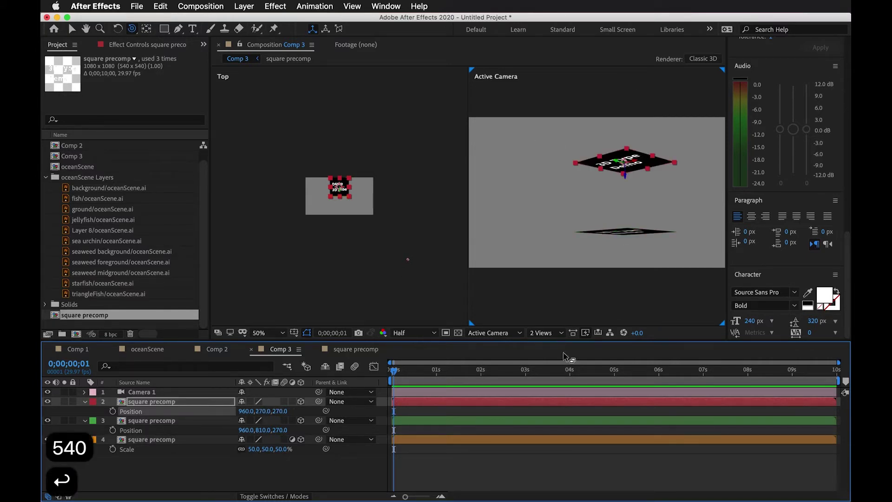
Orbit to inspect, then undo back to the Position Y 810 state
{"action": "left_click", "coordinate": [573, 471]}
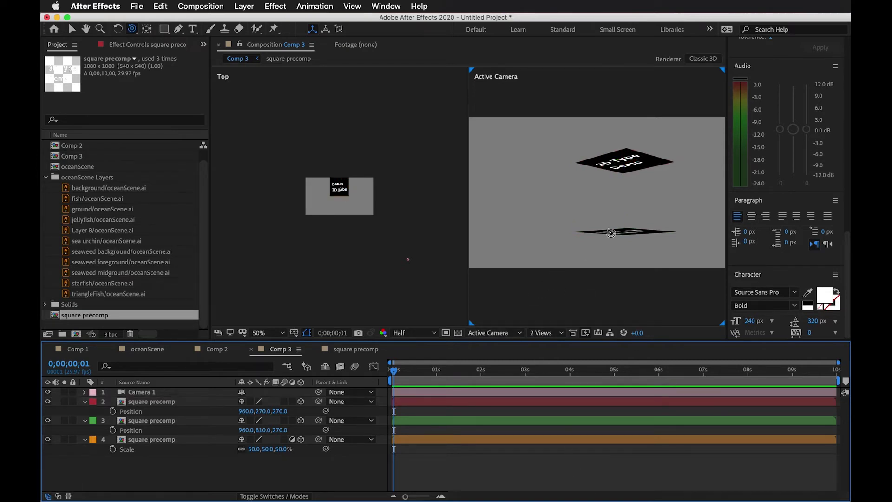
{"action": "left_click_drag", "start_coordinate": [611, 232], "coordinate": [590, 237]}
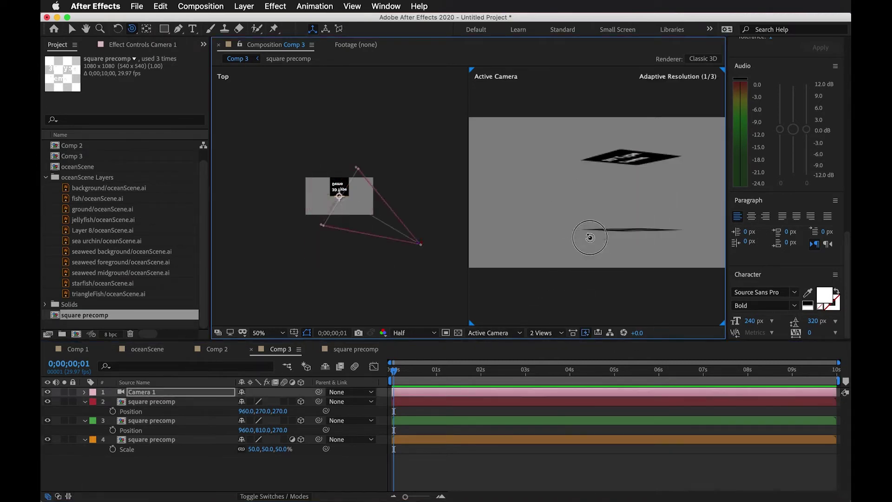
{"action": "key", "text": "super+z"}
{"action": "key", "text": "super+z"}
{"action": "key", "text": "super+z"}
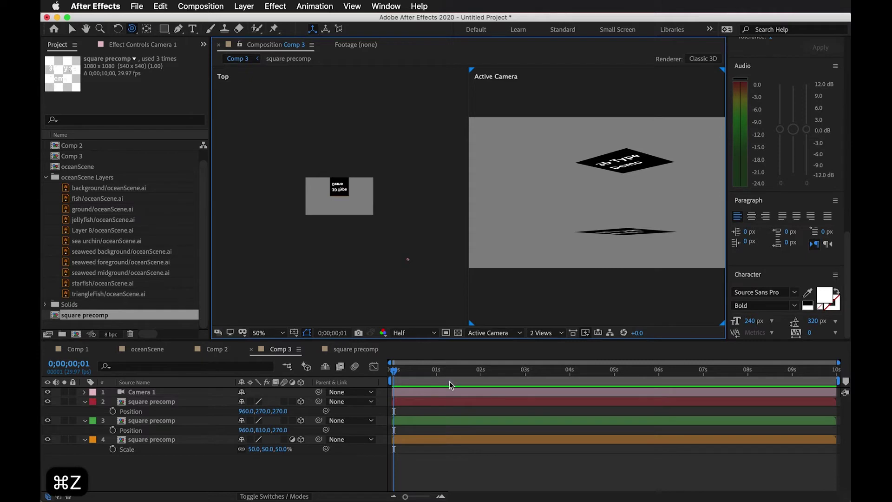
{"action": "left_click_drag", "start_coordinate": [438, 374], "coordinate": [433, 375]}
{"action": "key", "text": "super+z"}
{"action": "key", "text": "super+z"}
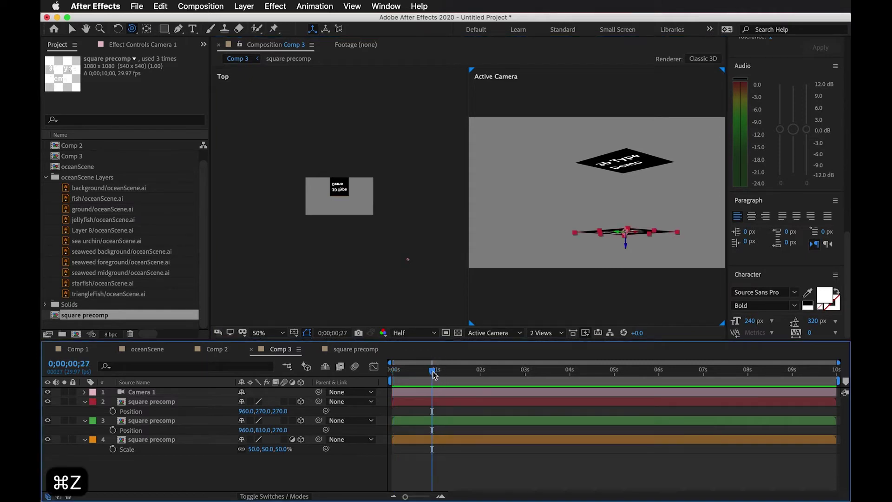
{"action": "key", "text": "super+z"}
{"action": "key", "text": "super+z"}
{"action": "key", "text": "super+z"}
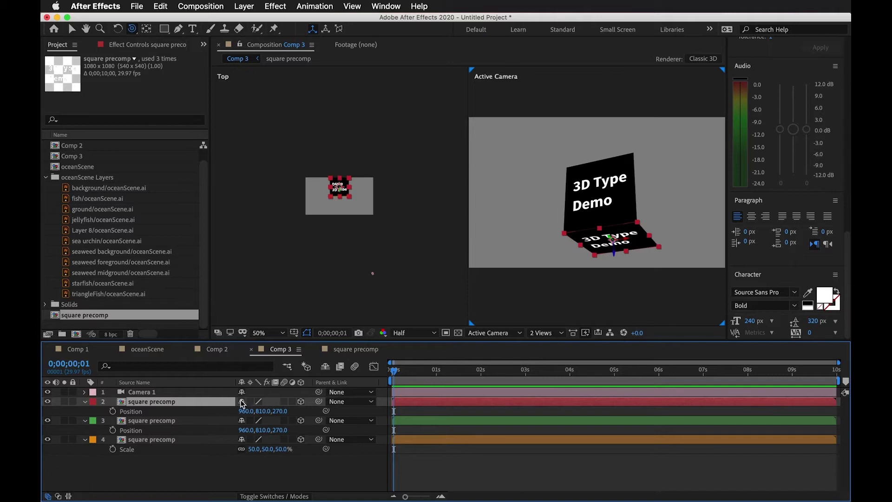
Re-enter Position Y as 810-540 so the face sits at 960, 270, 270
{"action": "left_click", "coordinate": [264, 412]}
{"action": "key", "text": "Right"}
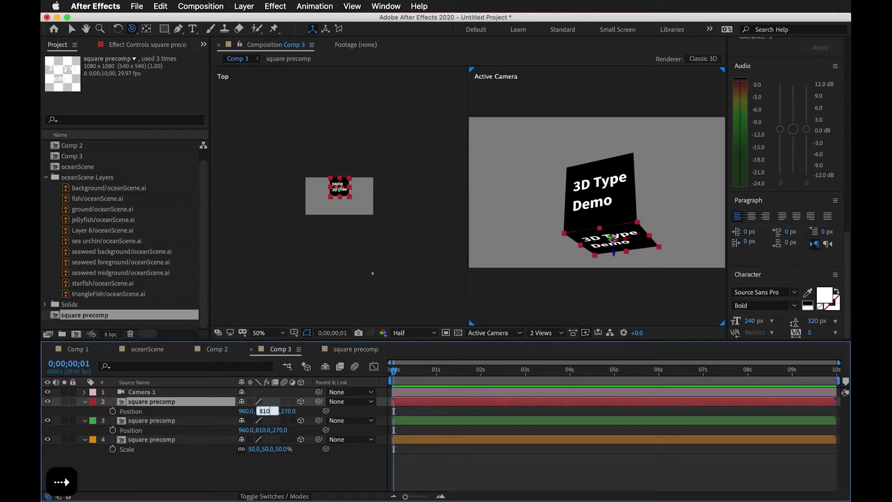
{"action": "type", "text": "-540"}
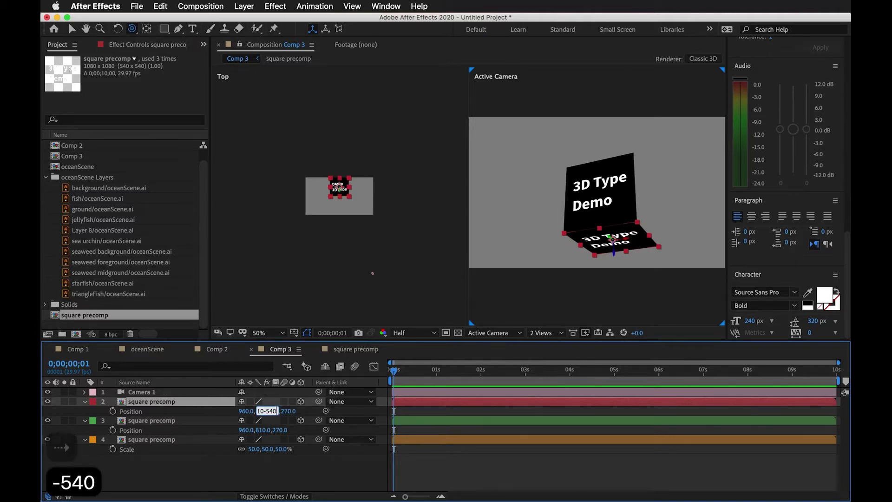
{"action": "key", "text": "Return"}
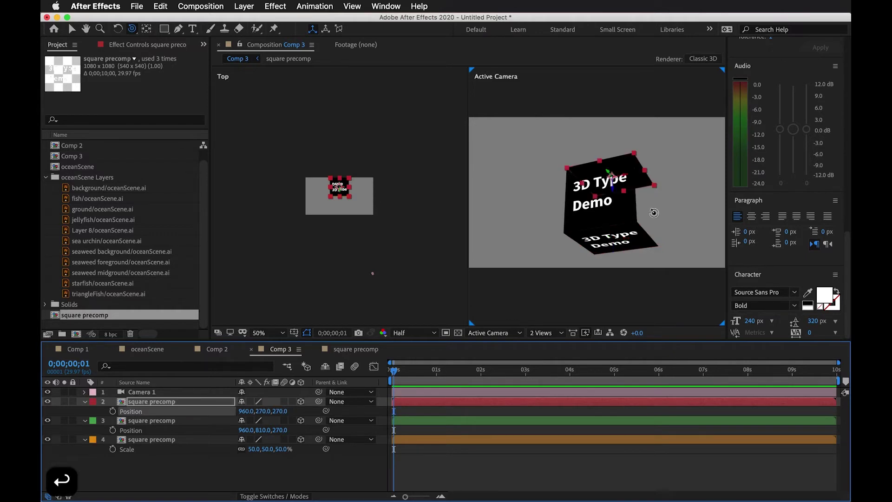
{"action": "left_click", "coordinate": [629, 223]}
Orbit Camera 1 upward to view the open box at a tilt showing its top face
{"action": "left_click_drag", "start_coordinate": [629, 224], "coordinate": [629, 178]}
{"action": "key", "text": "3"}
{"action": "key", "text": "3"}
{"action": "key", "text": "3"}
{"action": "key", "text": "3"}
{"action": "key", "text": "3"}
{"action": "key", "text": "3"}
{"action": "key", "text": "3"}
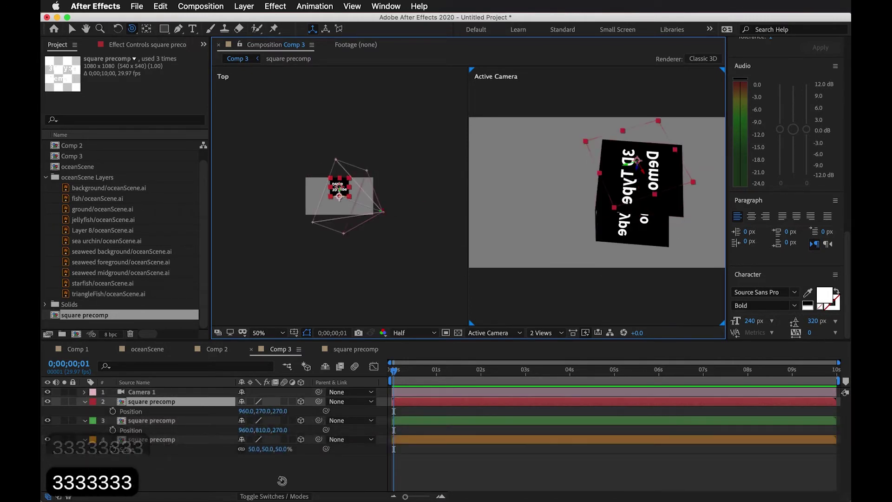
{"action": "left_click", "coordinate": [167, 401]}
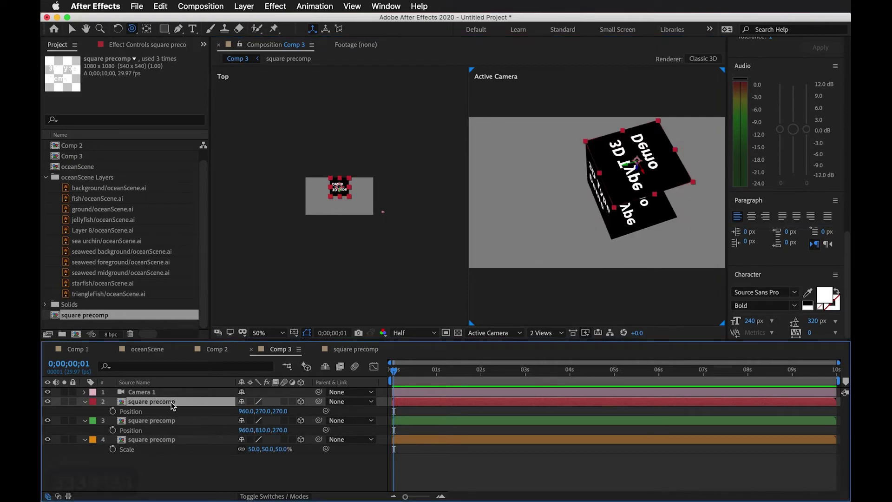
Give the top face layer a Y Rotation of 180°
{"action": "key", "text": "r"}
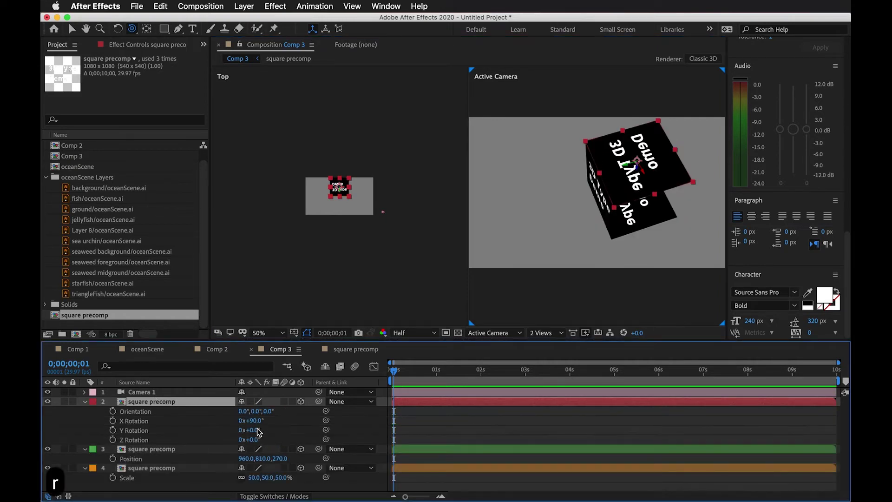
{"action": "left_click_drag", "start_coordinate": [256, 434], "coordinate": [358, 431]}
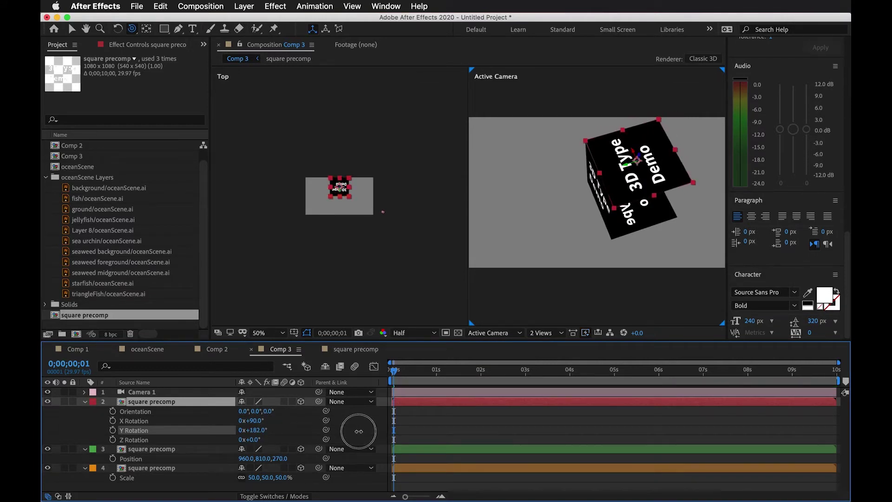
{"action": "left_click_drag", "start_coordinate": [359, 430], "coordinate": [359, 431]}
{"action": "key", "text": "super+z"}
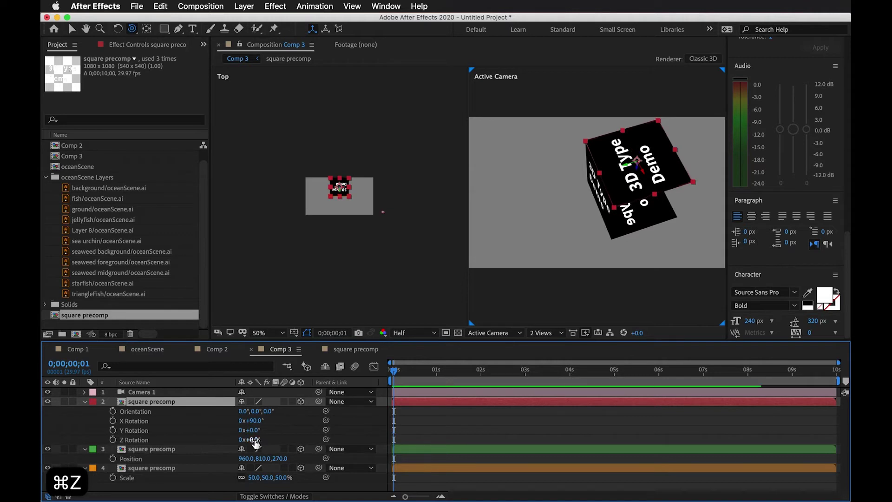
{"action": "left_click_drag", "start_coordinate": [254, 441], "coordinate": [321, 435]}
{"action": "key", "text": "super+z"}
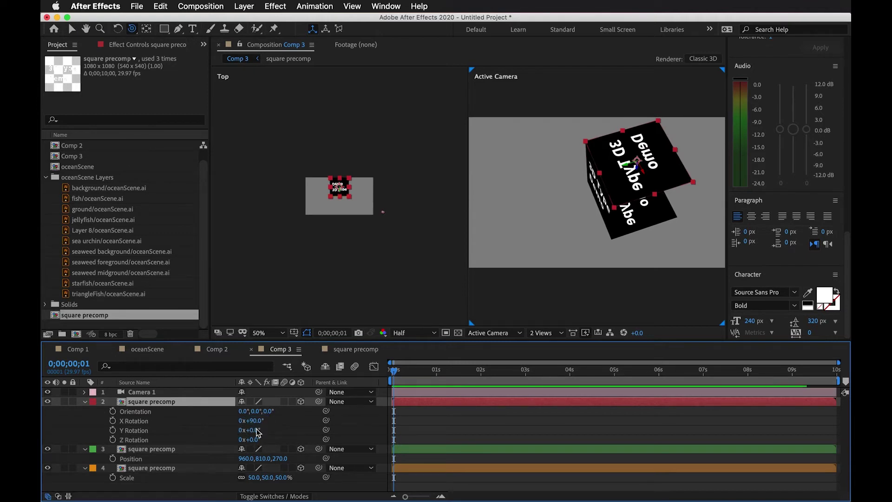
{"action": "type", "text": "180"}
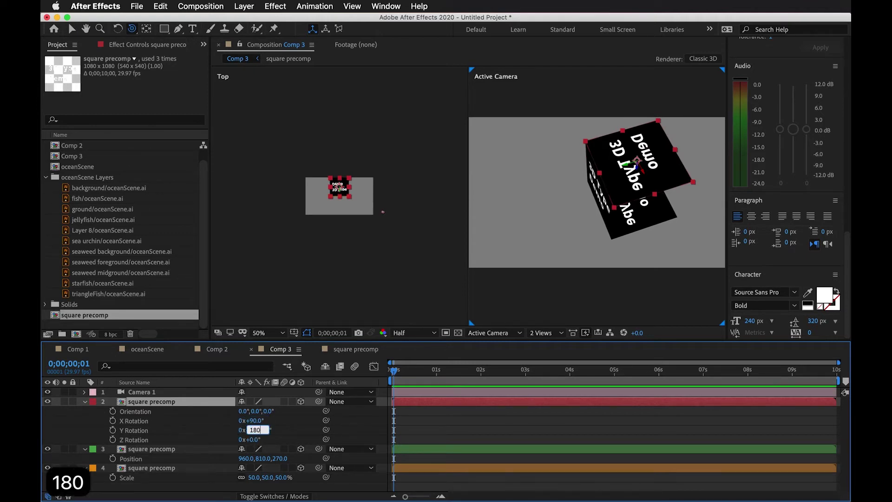
{"action": "key", "text": "Return"}
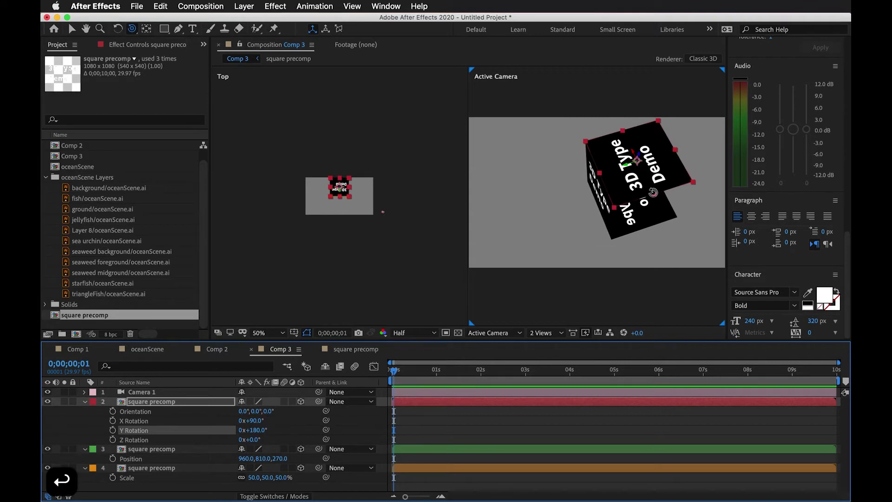
Set the top face's Z Rotation to 90° and return the playhead to the start
{"action": "left_click", "coordinate": [602, 225]}
{"action": "left_click_drag", "start_coordinate": [254, 439], "coordinate": [302, 437]}
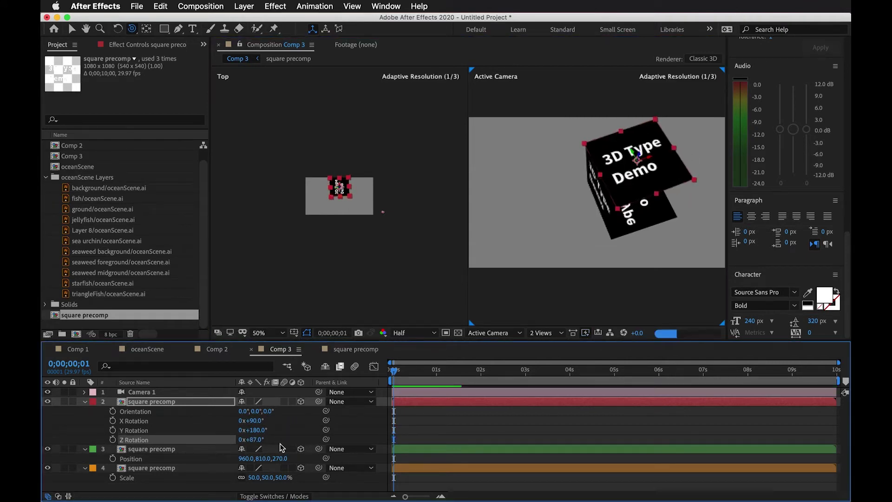
{"action": "left_click", "coordinate": [258, 440]}
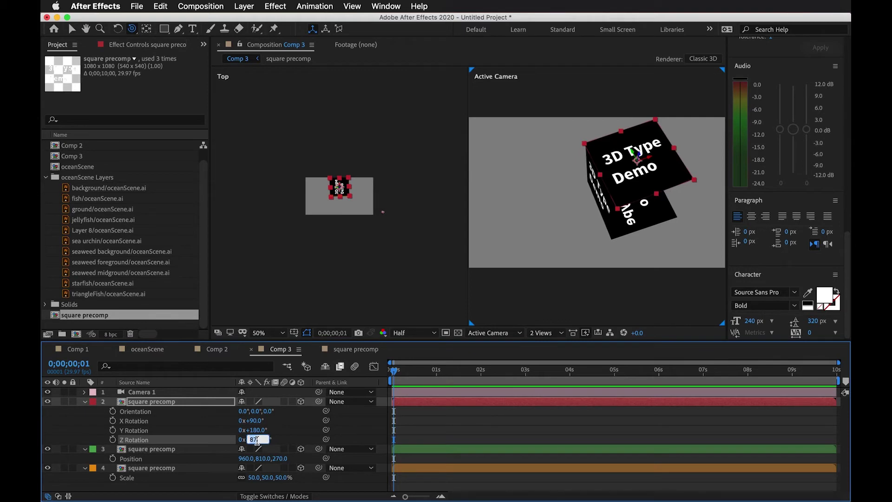
{"action": "type", "text": "90"}
{"action": "key", "text": "Return"}
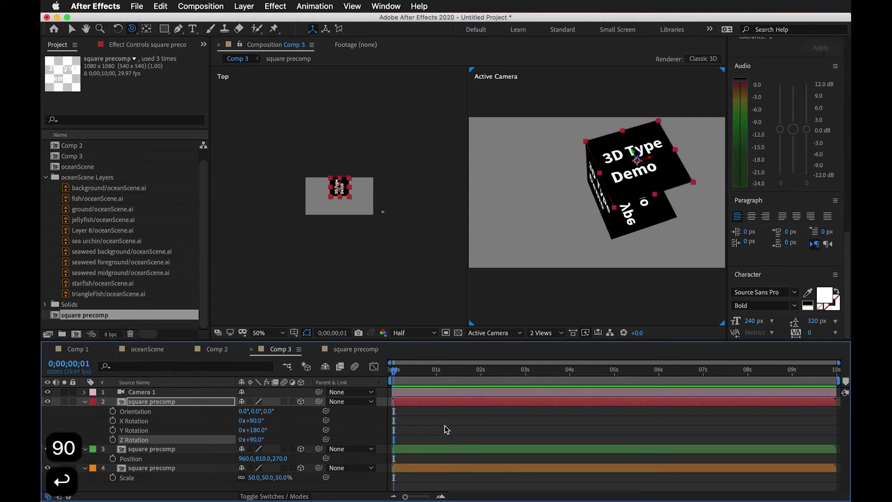
{"action": "left_click", "coordinate": [444, 425]}
{"action": "left_click_drag", "start_coordinate": [434, 369], "coordinate": [372, 373]}
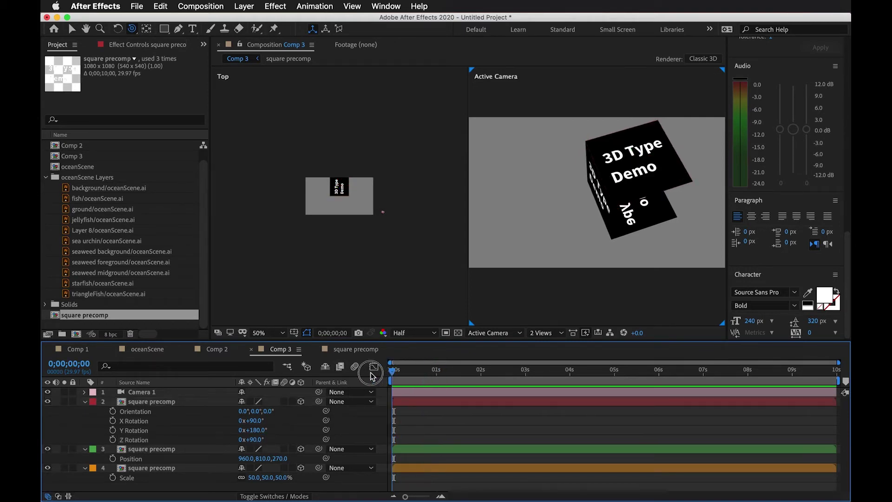
Duplicate the top face layer and label the copy Blue
{"action": "key", "text": "3"}
{"action": "left_click_drag", "start_coordinate": [616, 222], "coordinate": [638, 183]}
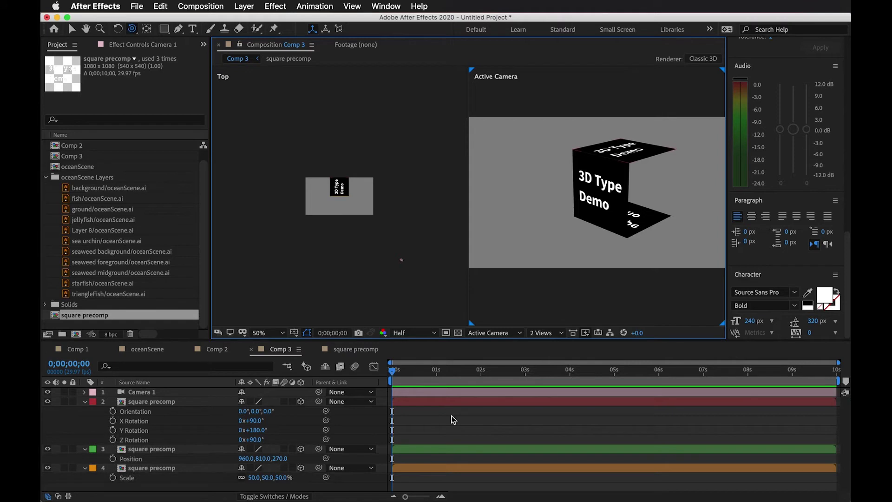
{"action": "left_click", "coordinate": [151, 401]}
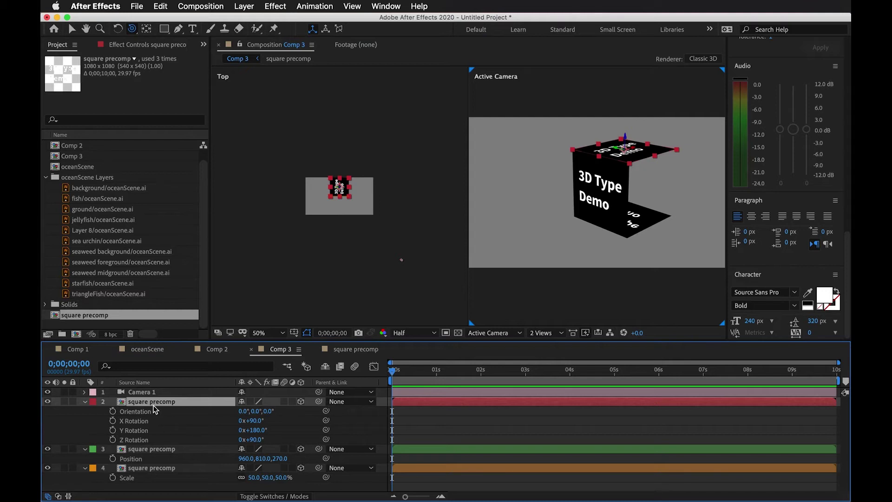
{"action": "key", "text": "super+d"}
{"action": "left_click", "coordinate": [93, 402]}
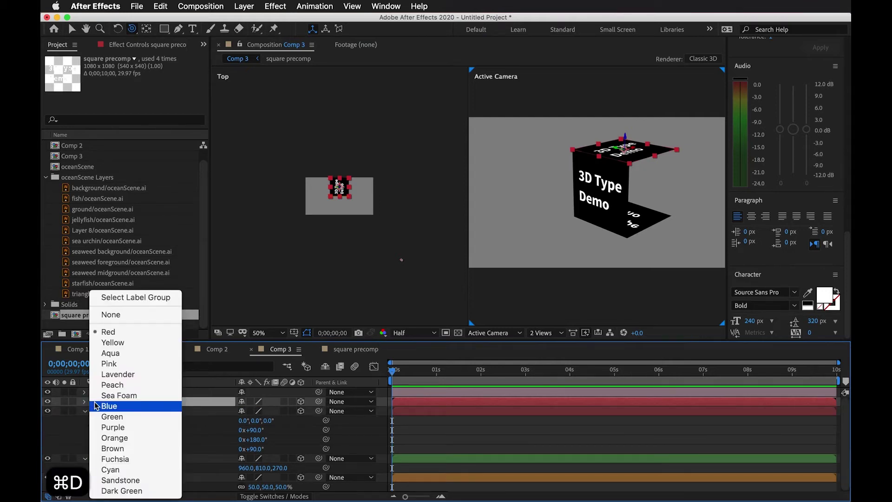
{"action": "left_click", "coordinate": [96, 406]}
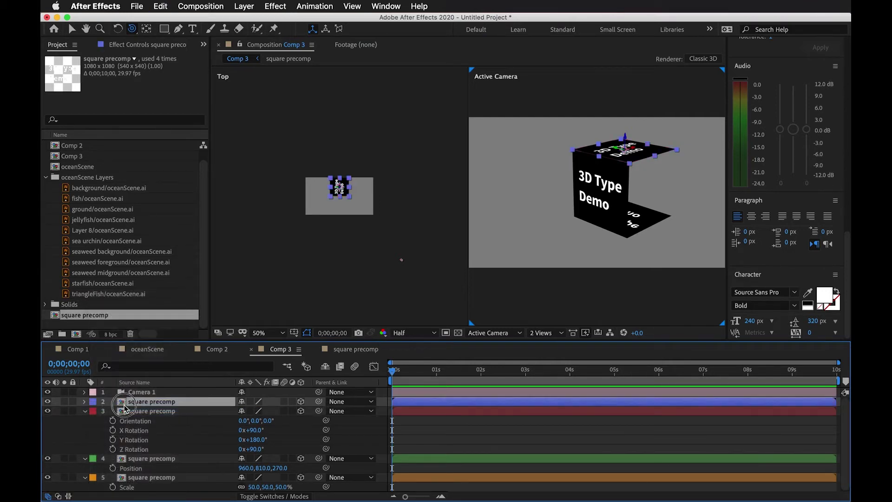
Set the blue copy's Y Rotation to 270°
{"action": "key", "text": "r"}
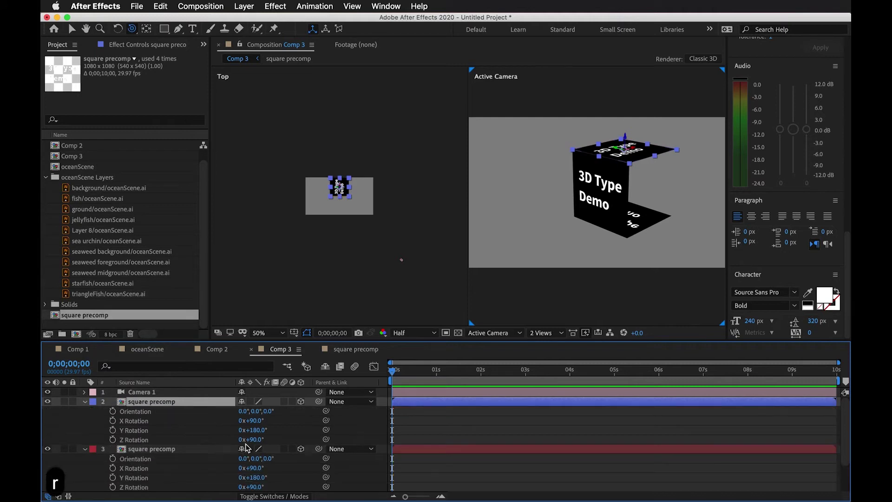
{"action": "mouse_move", "coordinate": [255, 422]}
{"action": "left_mouse_down"}
{"action": "mouse_move", "coordinate": [267, 420]}
{"action": "mouse_move", "coordinate": [267, 430]}
{"action": "left_mouse_up"}
{"action": "key", "text": "super+z"}
{"action": "key", "text": "super+z"}
{"action": "left_click", "coordinate": [253, 429]}
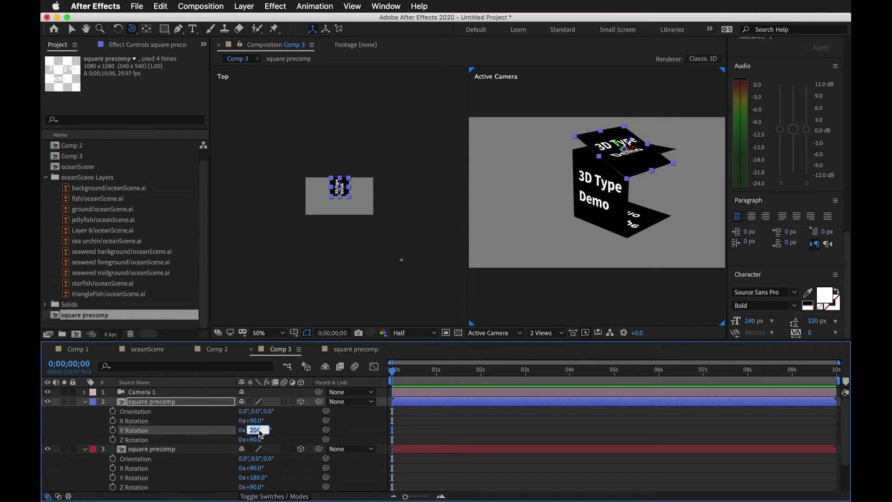
{"action": "type", "text": "270"}
{"action": "key", "text": "Return"}
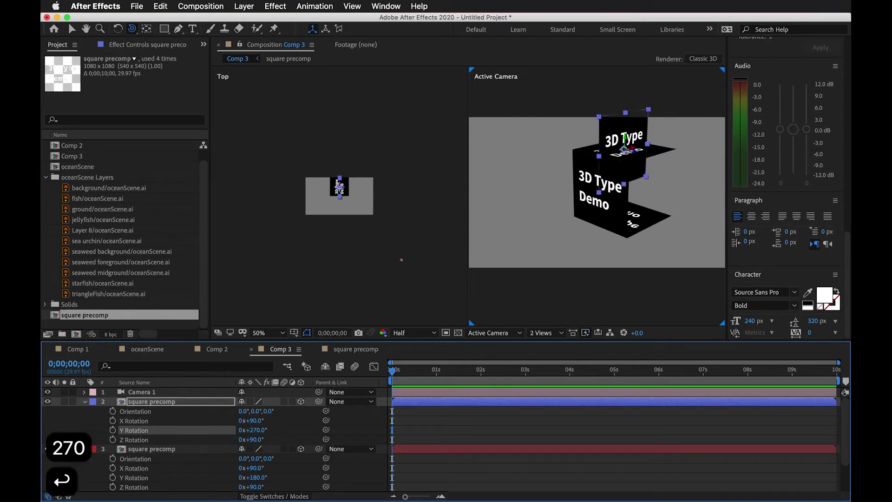
Move the face to Position 1230 (960+270), 540, 270 as the right side, then duplicate it
{"action": "key", "text": "p"}
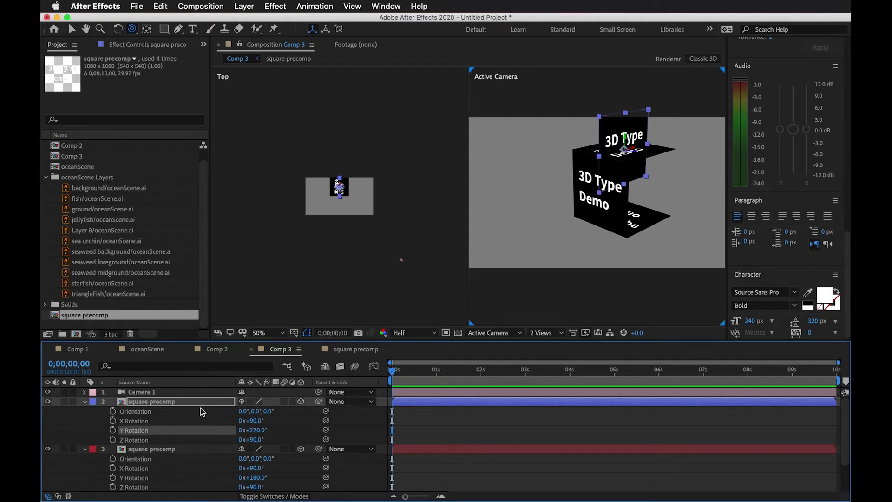
{"action": "left_click_drag", "start_coordinate": [248, 413], "coordinate": [272, 413]}
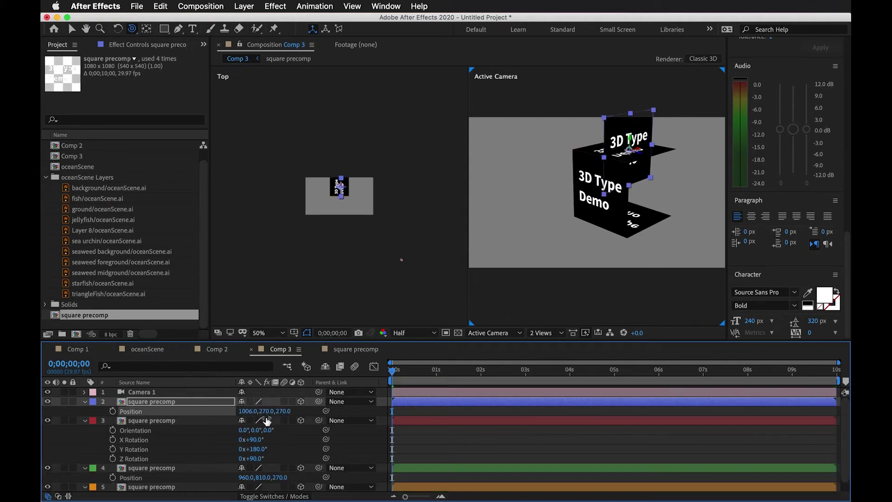
{"action": "key", "text": "super+z"}
{"action": "left_click", "coordinate": [246, 411]}
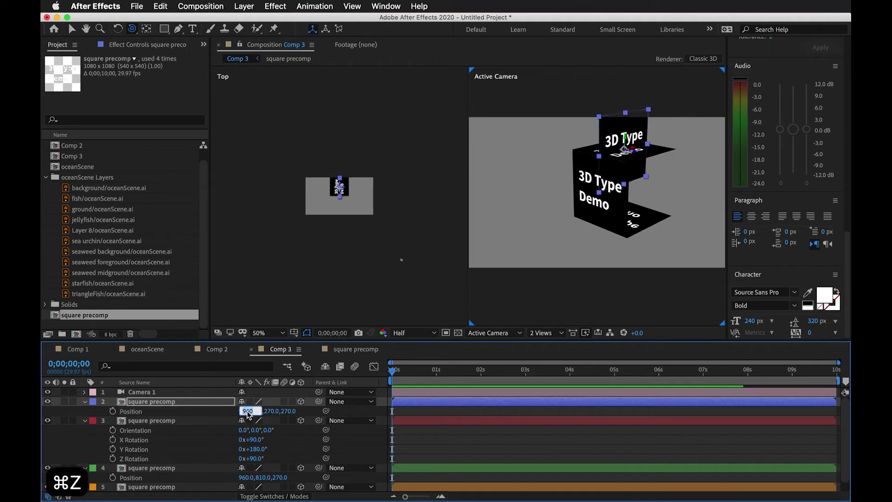
{"action": "key", "text": "Right"}
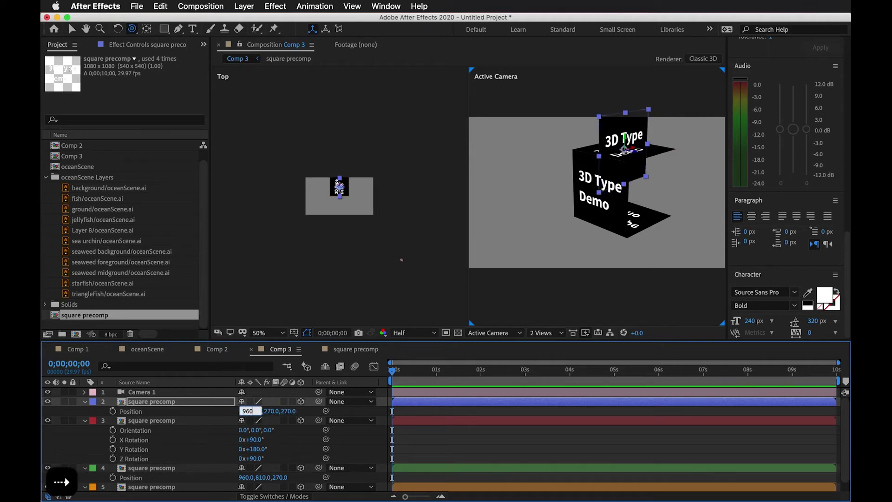
{"action": "type", "text": "+270"}
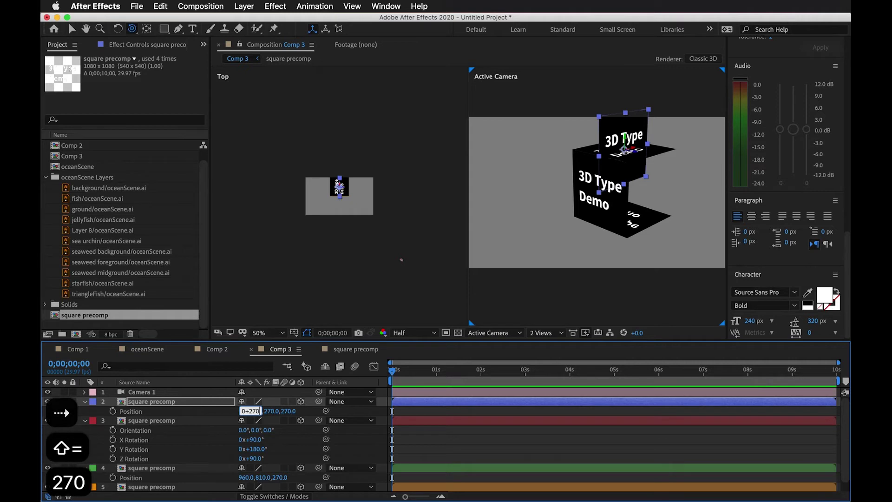
{"action": "key", "text": "Return"}
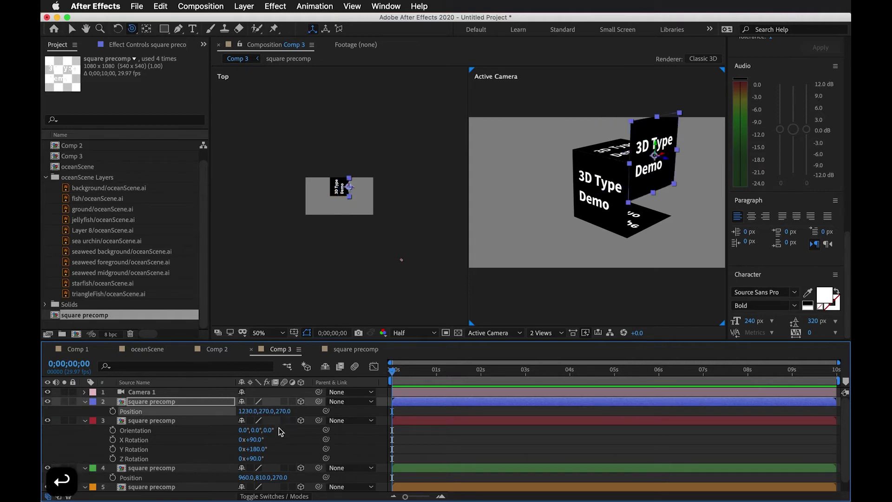
{"action": "type", "text": "0"}
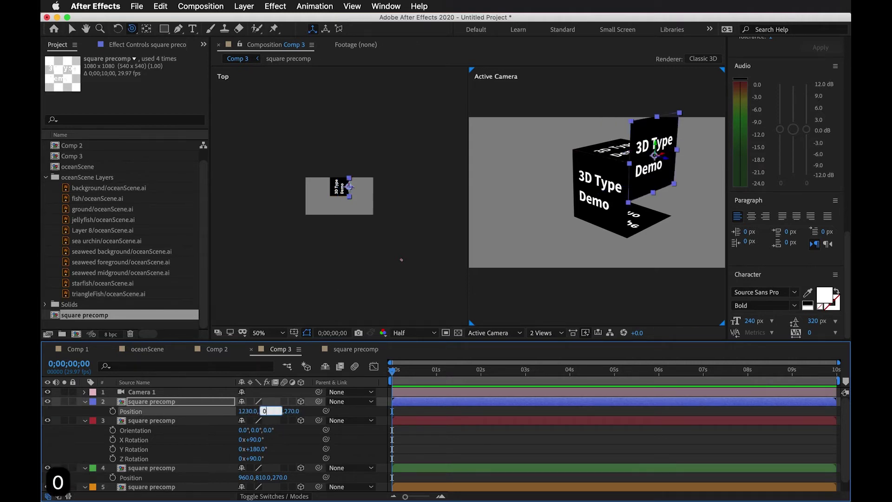
{"action": "key", "text": "Return"}
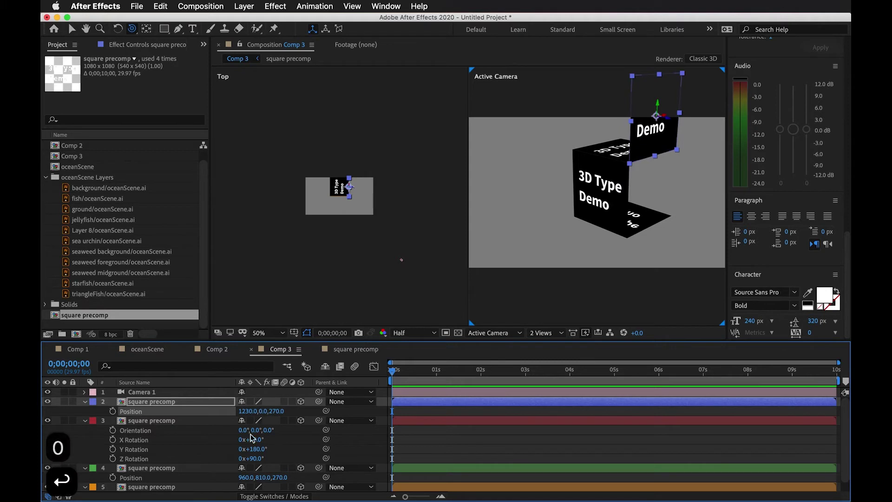
{"action": "key", "text": "super+z"}
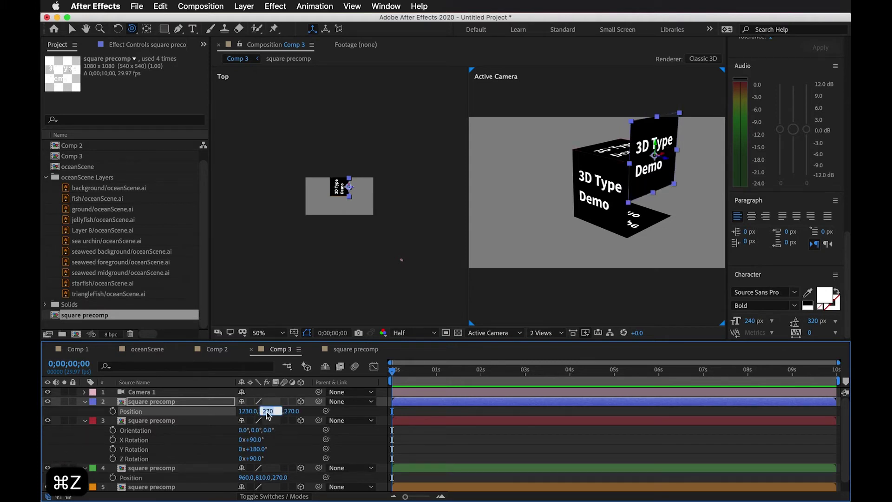
{"action": "type", "text": "540"}
{"action": "key", "text": "Return"}
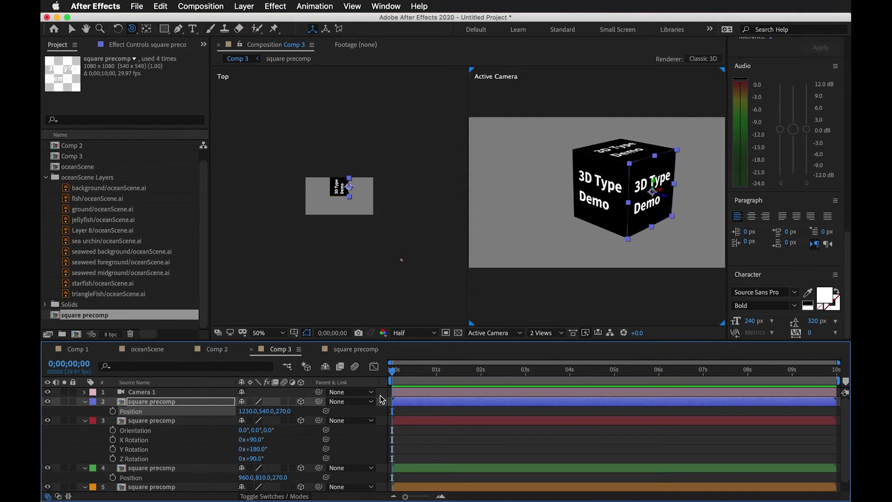
{"action": "left_click", "coordinate": [122, 403]}
{"action": "key", "text": "super+d"}
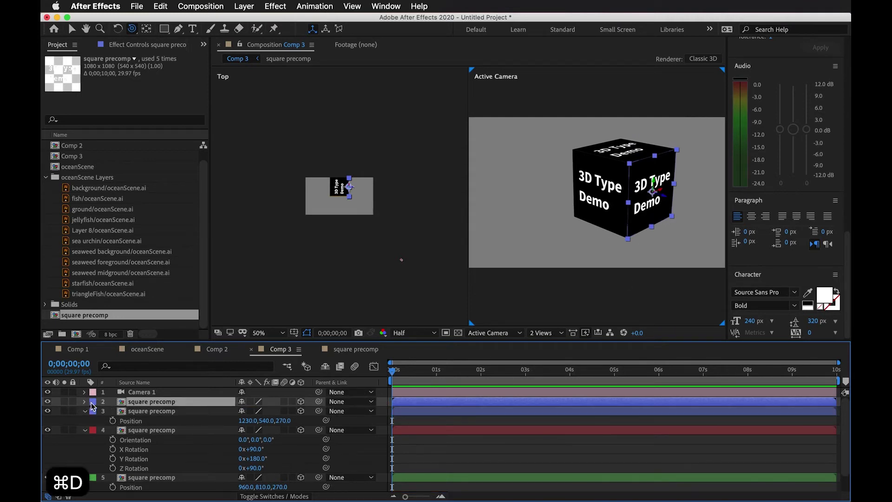
{"action": "left_click", "coordinate": [93, 402]}
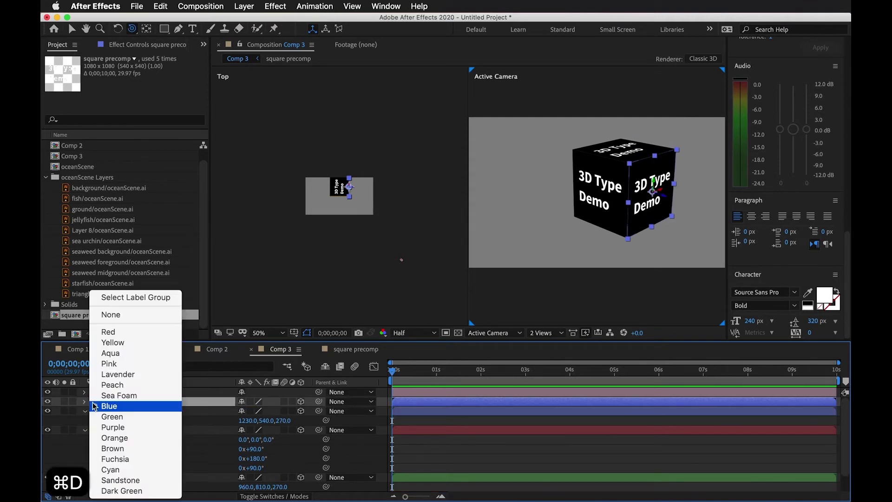
{"action": "left_click", "coordinate": [116, 431]}
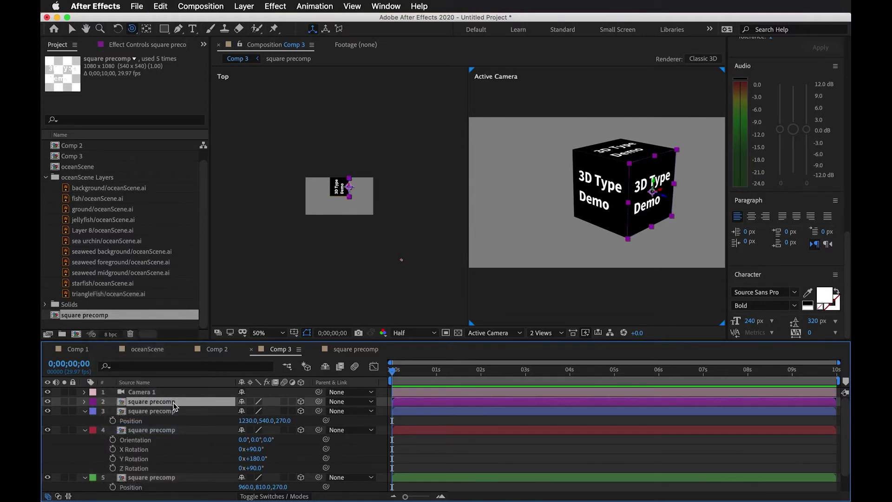
{"action": "key", "text": "p"}
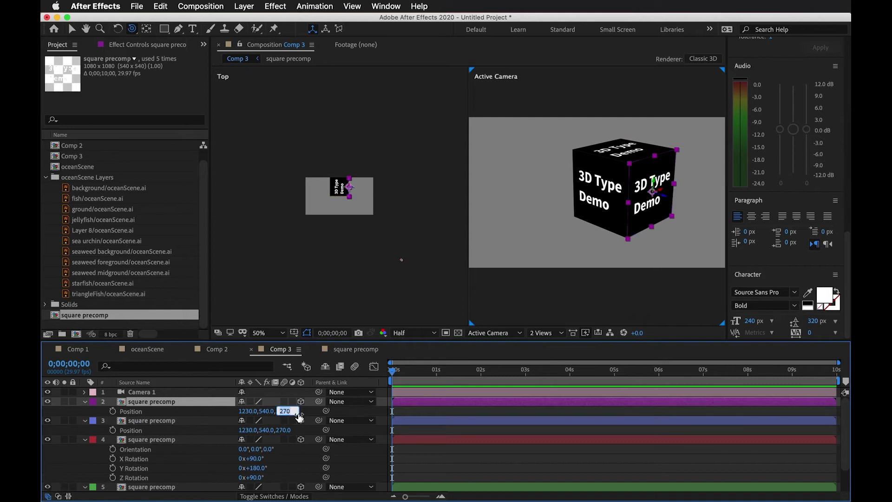
{"action": "key", "text": "Right"}
{"action": "type", "text": "-"}
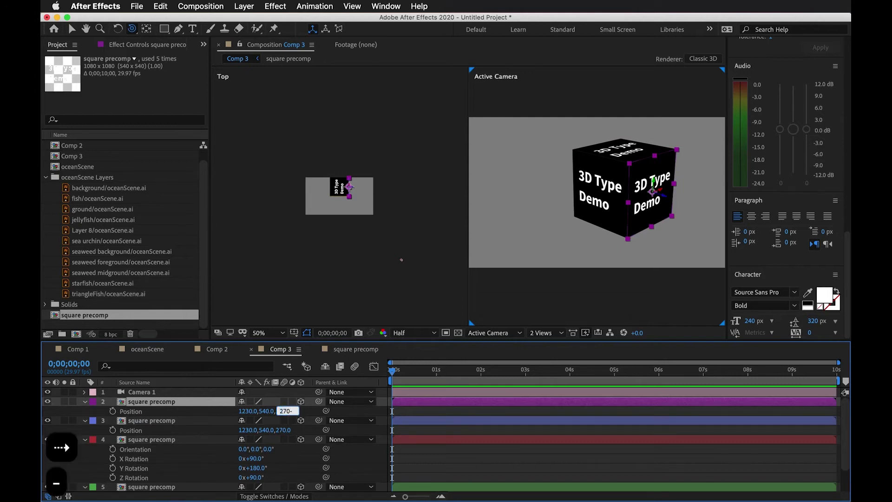
{"action": "type", "text": "540"}
{"action": "key", "text": "Return"}
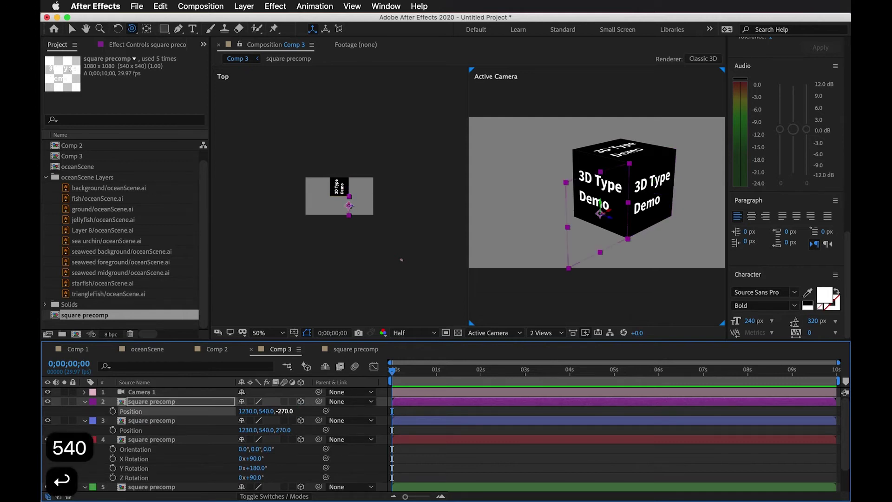
{"action": "key", "text": "super+z"}
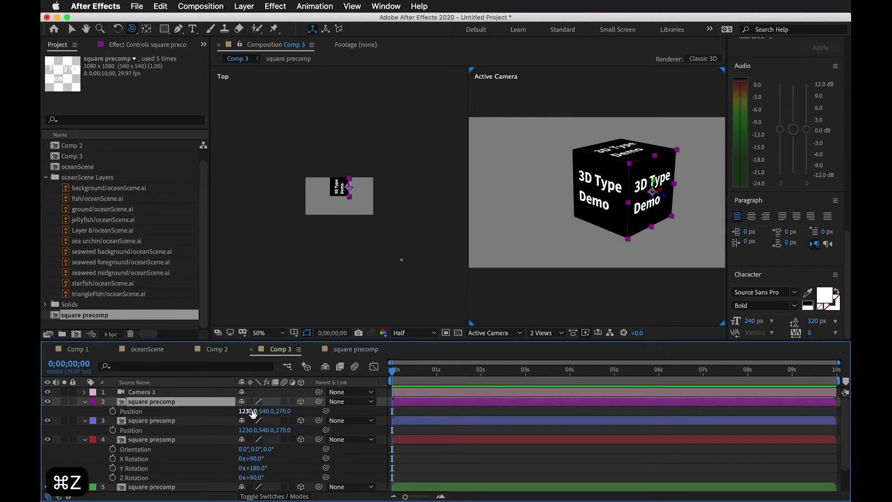
{"action": "left_click", "coordinate": [249, 411]}
{"action": "key", "text": "Right"}
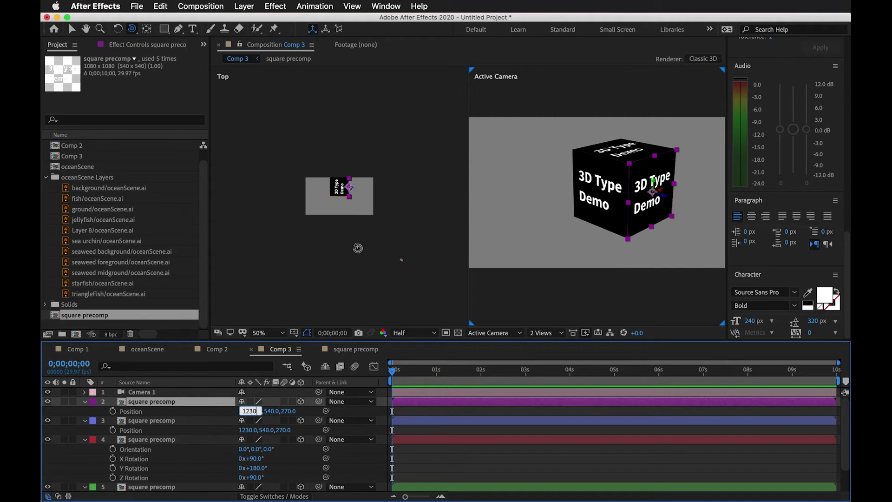
{"action": "scroll", "coordinate": [316, 193], "scroll_direction": "up", "scroll_amount": 3}
{"action": "scroll", "coordinate": [345, 178], "scroll_direction": "up", "scroll_amount": 3}
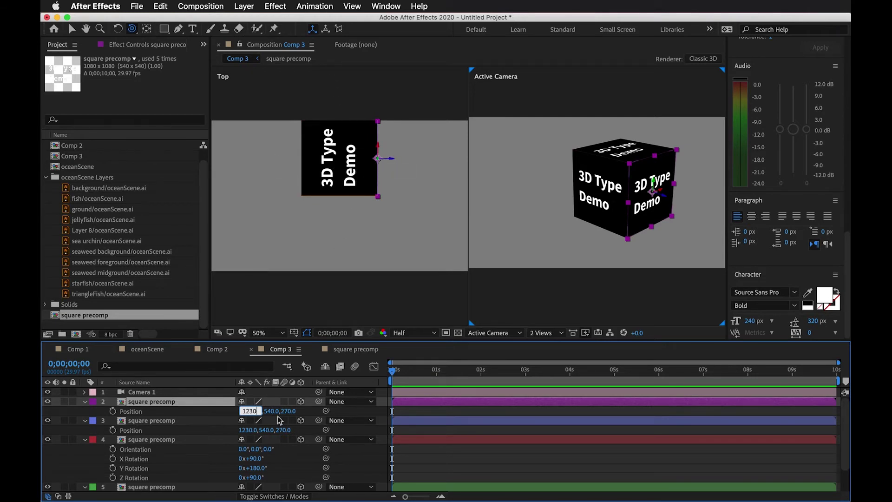
{"action": "type", "text": "-540"}
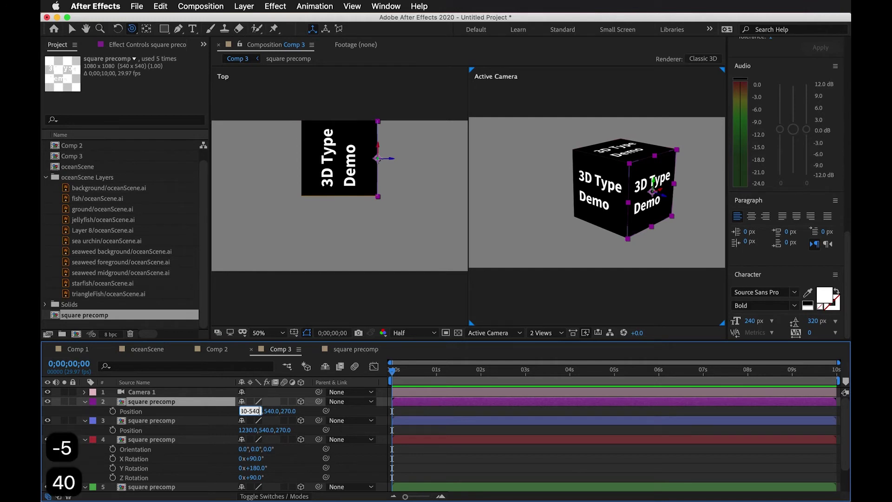
{"action": "key", "text": "Return"}
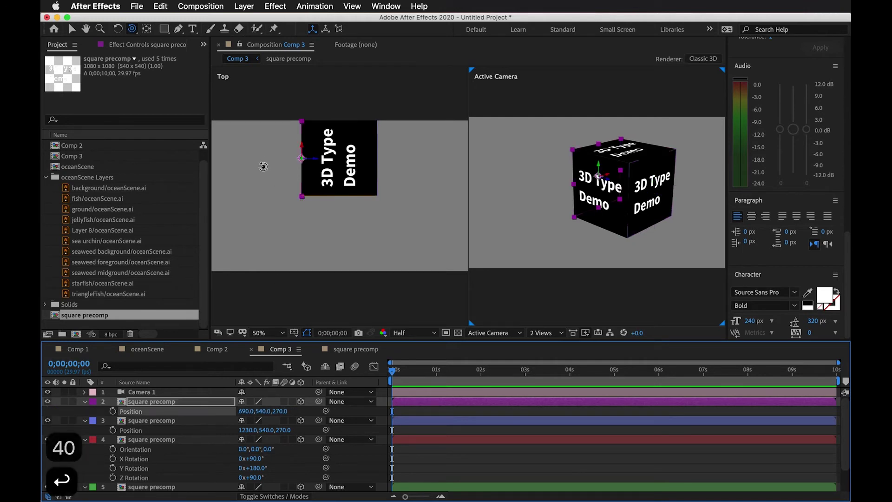
Set the purple face's Y Rotation to 90° (270-180)
{"action": "key", "text": "3"}
{"action": "key", "text": "3"}
{"action": "key", "text": "3"}
{"action": "left_click", "coordinate": [619, 236]}
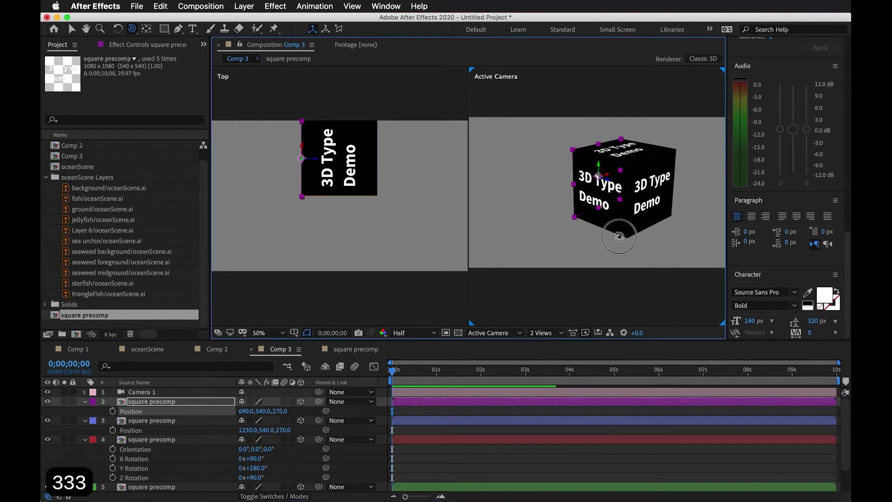
{"action": "key", "text": "r"}
{"action": "left_click", "coordinate": [255, 430]}
{"action": "type", "text": "270"}
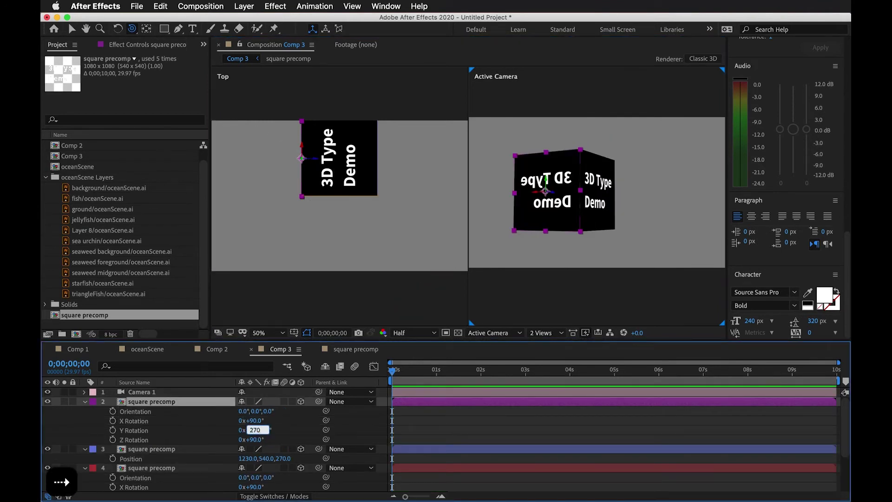
{"action": "type", "text": "-90"}
{"action": "key", "text": "Return"}
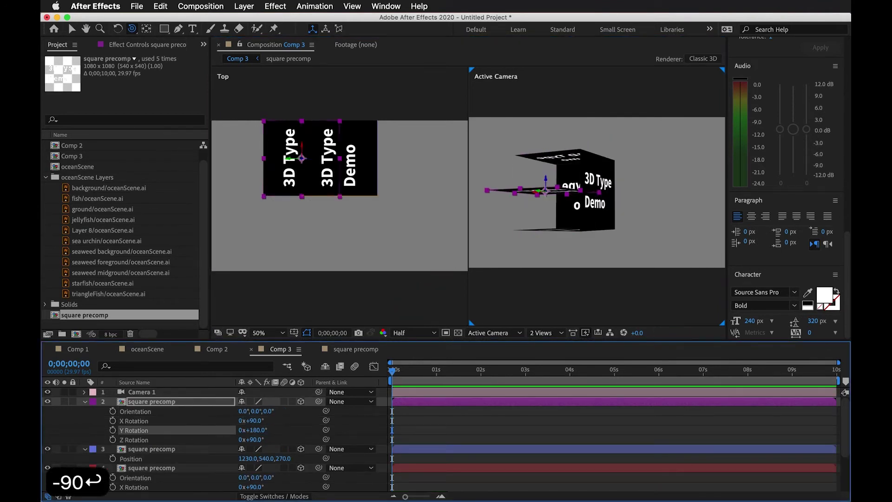
{"action": "key", "text": "super+z"}
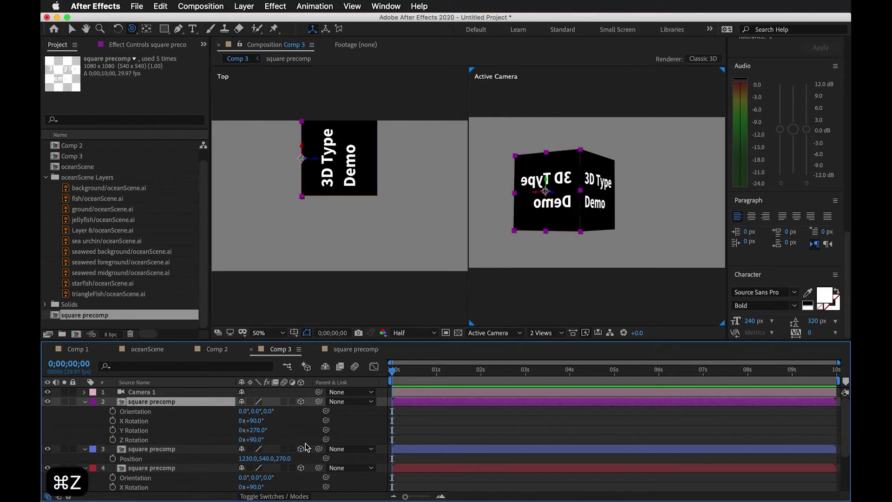
{"action": "key", "text": "Right"}
{"action": "type", "text": "-180"}
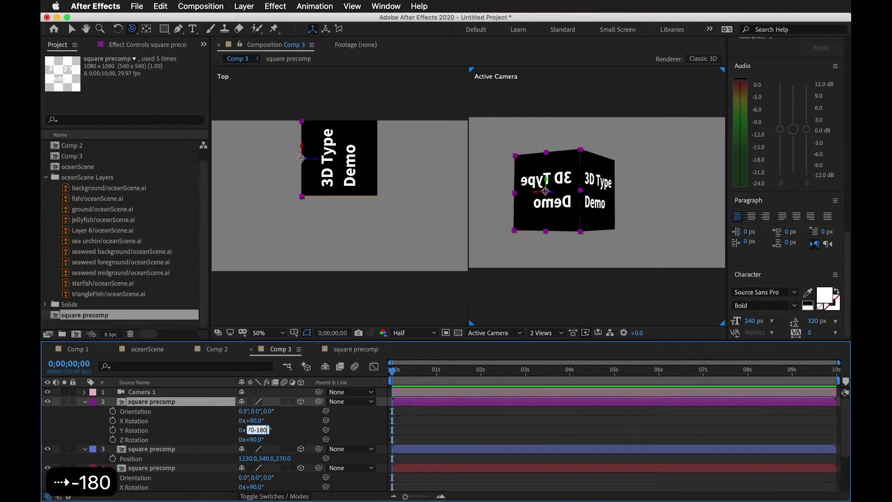
{"action": "key", "text": "Return"}
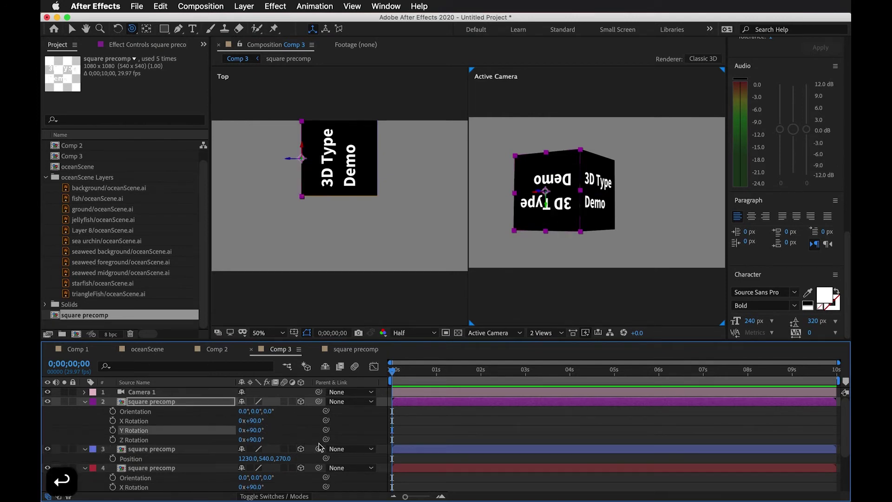
Set its Z Rotation to 270° and orbit the camera to view the closed cube
{"action": "left_click_drag", "start_coordinate": [254, 440], "coordinate": [340, 441]}
{"action": "left_click", "coordinate": [260, 440]}
{"action": "type", "text": "270"}
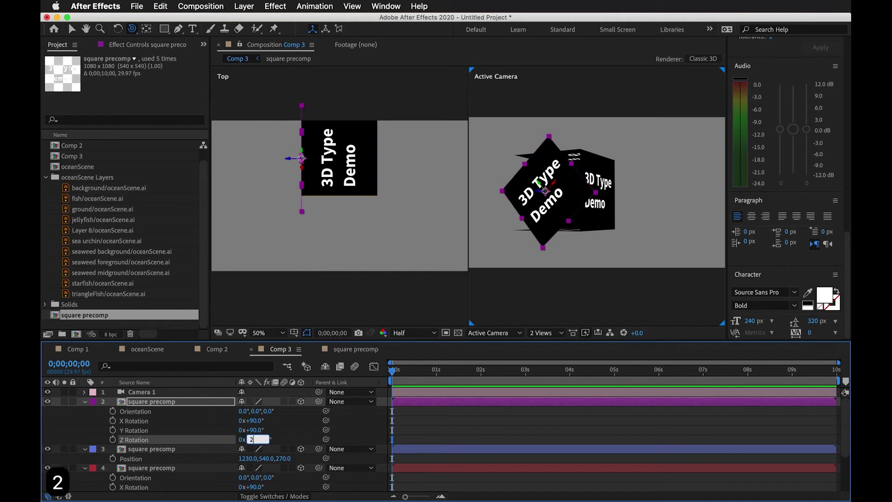
{"action": "key", "text": "Return"}
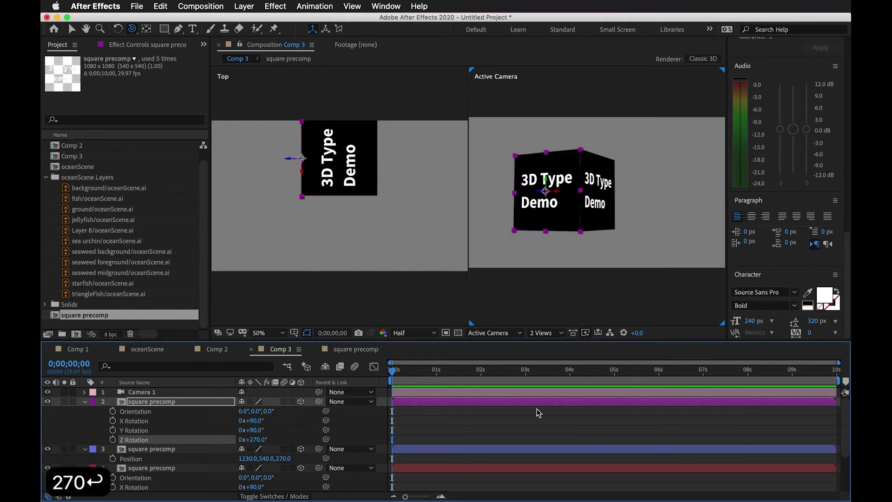
{"action": "left_click", "coordinate": [535, 413]}
{"action": "left_click_drag", "start_coordinate": [563, 243], "coordinate": [596, 247]}
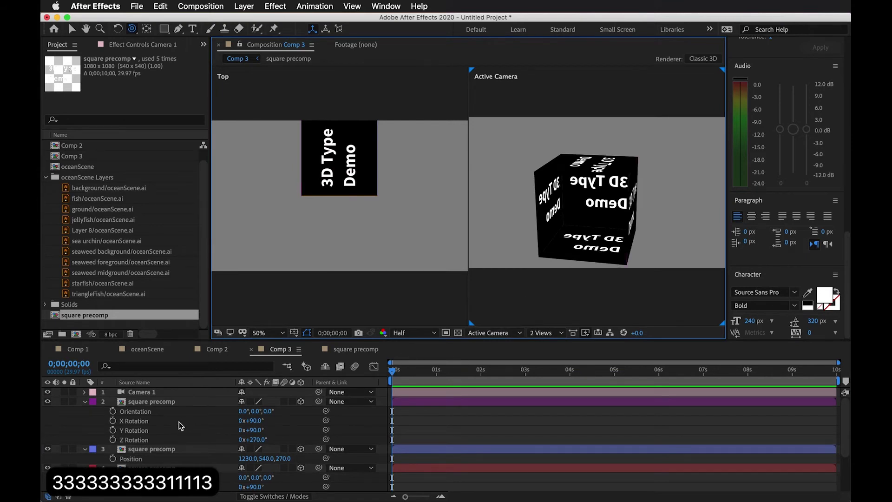
{"action": "scroll", "coordinate": [181, 425], "scroll_direction": "down", "scroll_amount": 3}
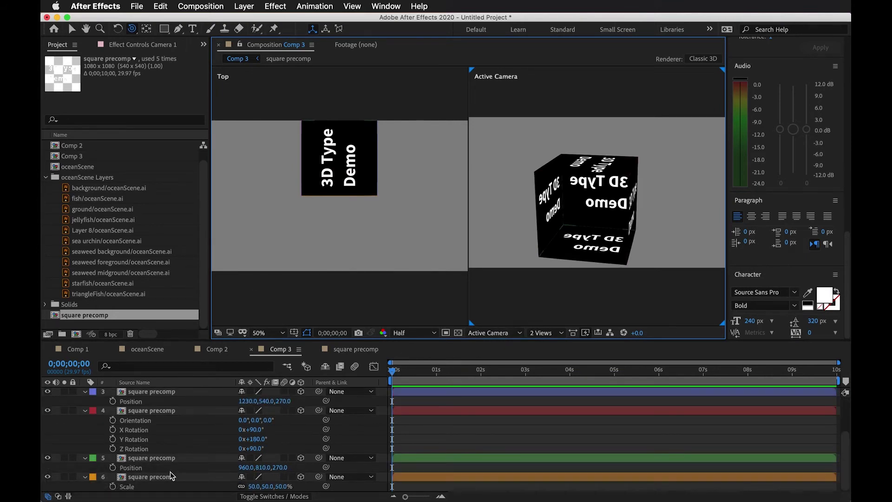
Duplicate the bottom face layer and set the copy's Position Z to 540
{"action": "left_click", "coordinate": [171, 473]}
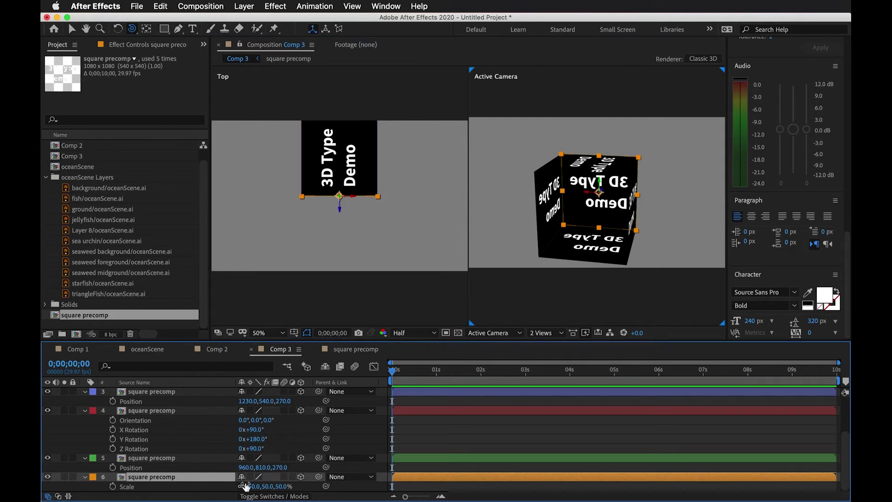
{"action": "key", "text": "super+d"}
{"action": "left_click", "coordinate": [93, 479]}
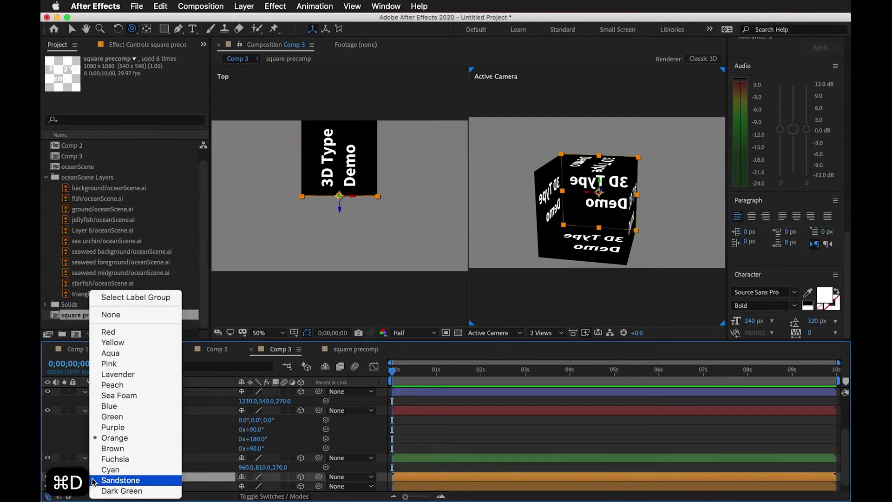
{"action": "key", "text": "Escape"}
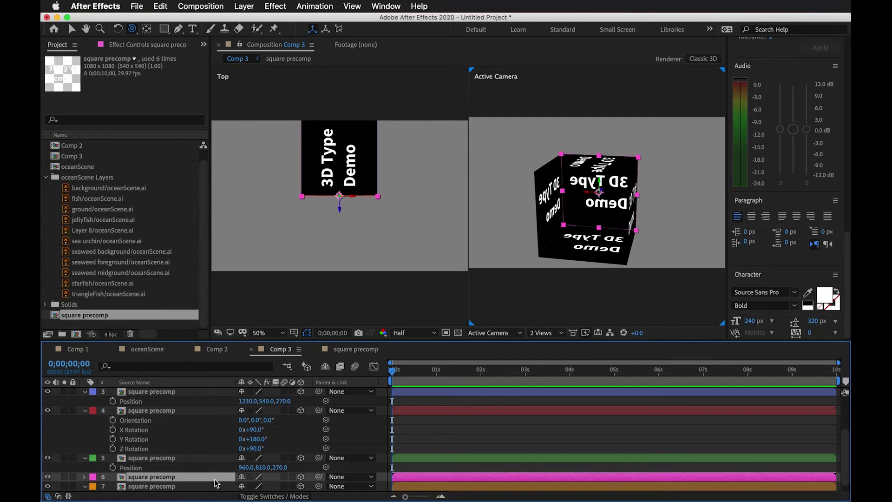
{"action": "key", "text": "p"}
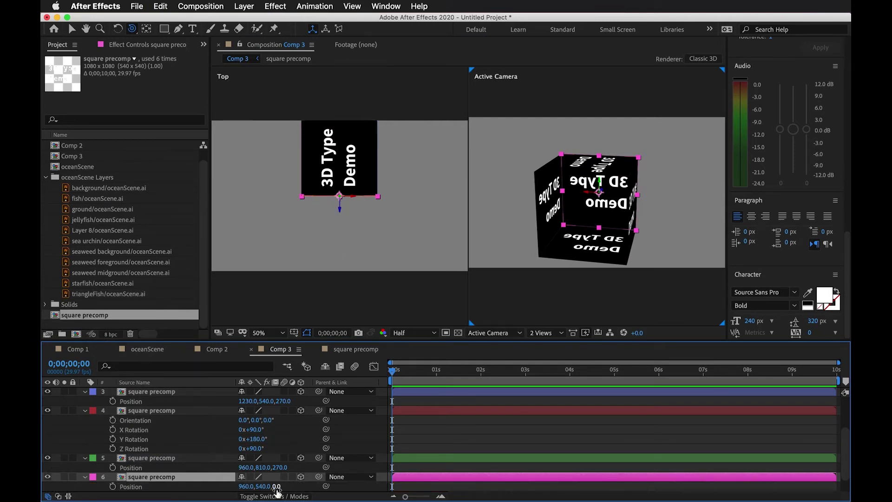
{"action": "type", "text": "-540"}
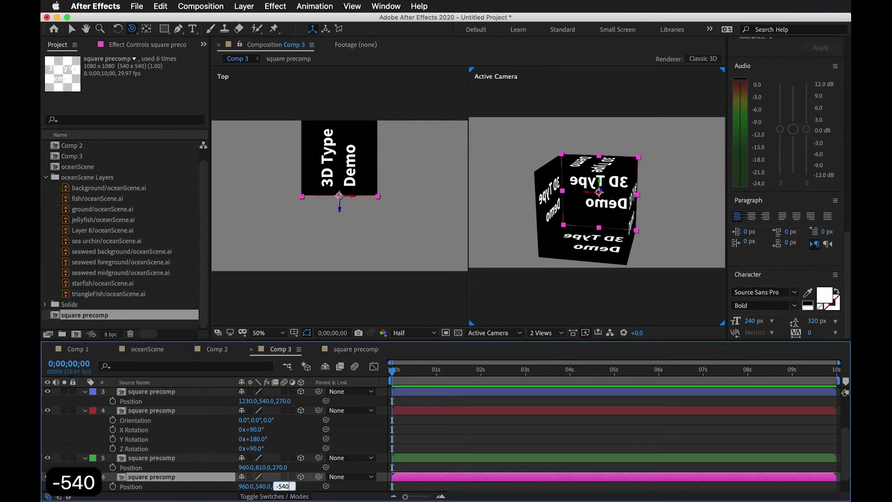
{"action": "key", "text": "Return"}
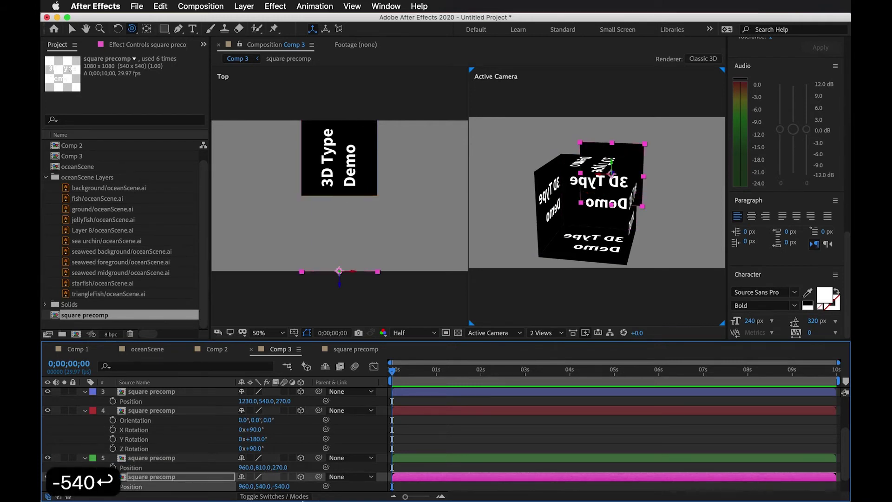
{"action": "left_click", "coordinate": [282, 488]}
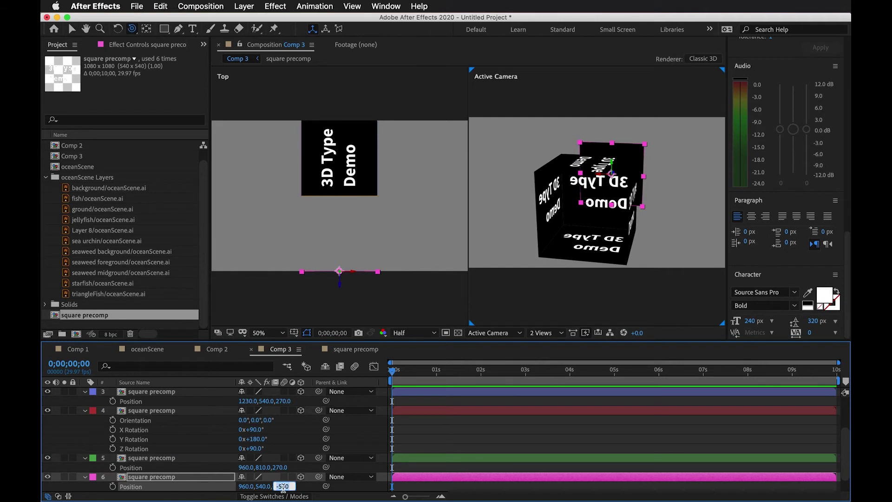
{"action": "type", "text": "540"}
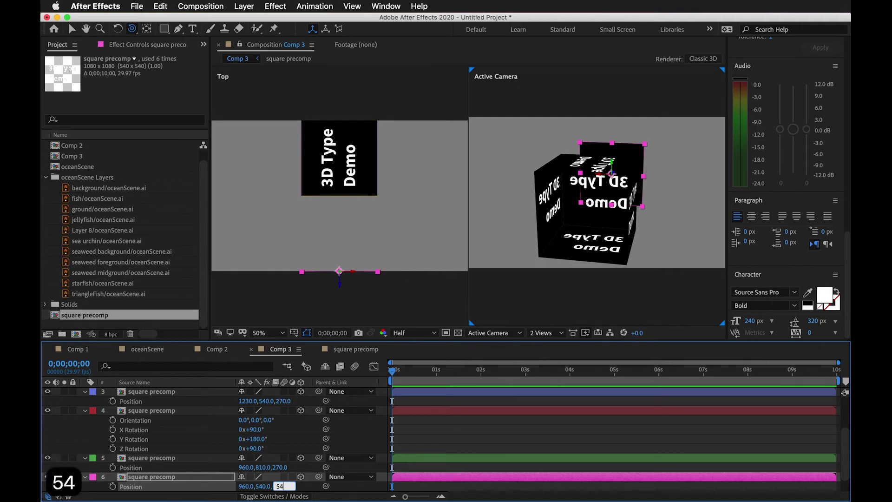
{"action": "key", "text": "Return"}
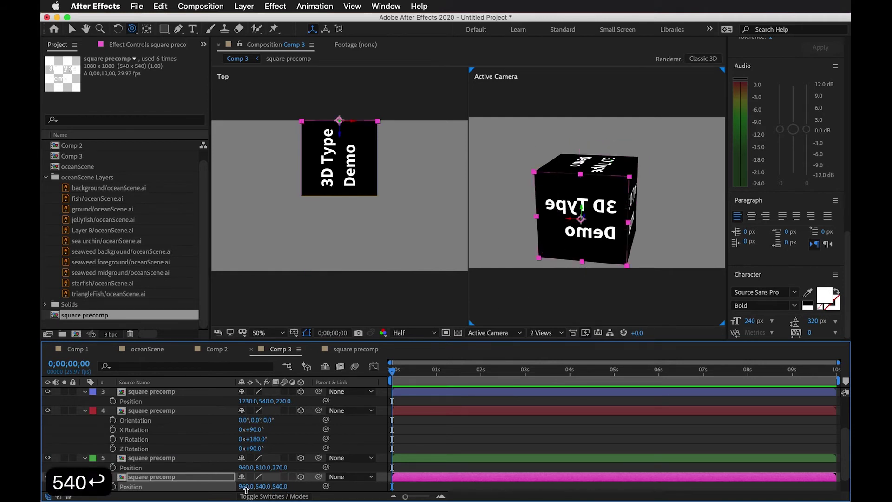
Rotate the new face 180° on Y and orbit the camera to view the cube from above
{"action": "key", "text": "r"}
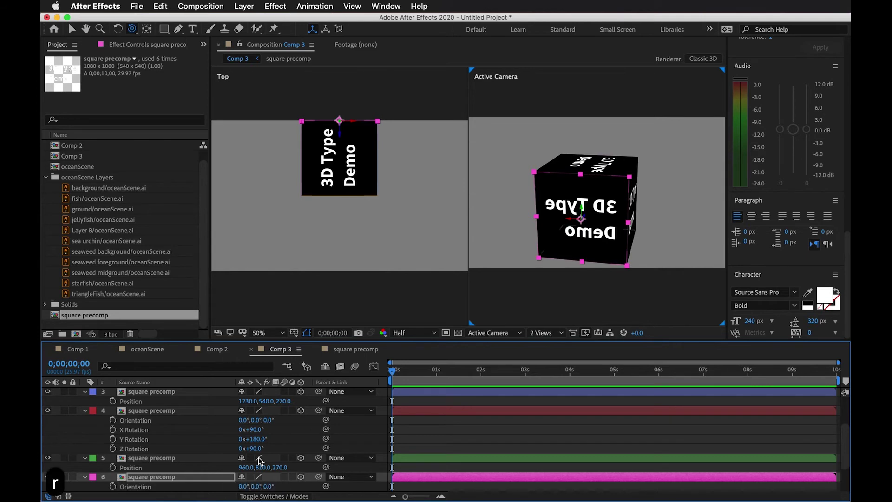
{"action": "scroll", "coordinate": [274, 483], "scroll_direction": "down", "scroll_amount": 3}
{"action": "left_click", "coordinate": [253, 478]}
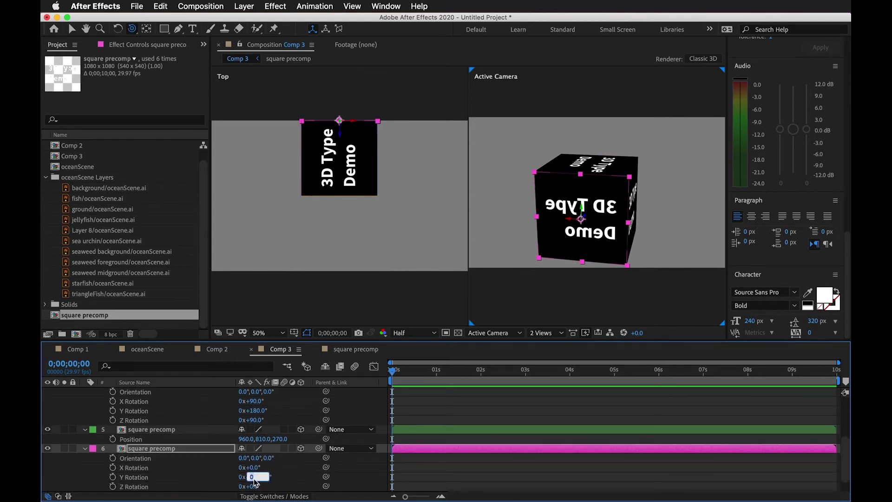
{"action": "type", "text": "180"}
{"action": "key", "text": "Return"}
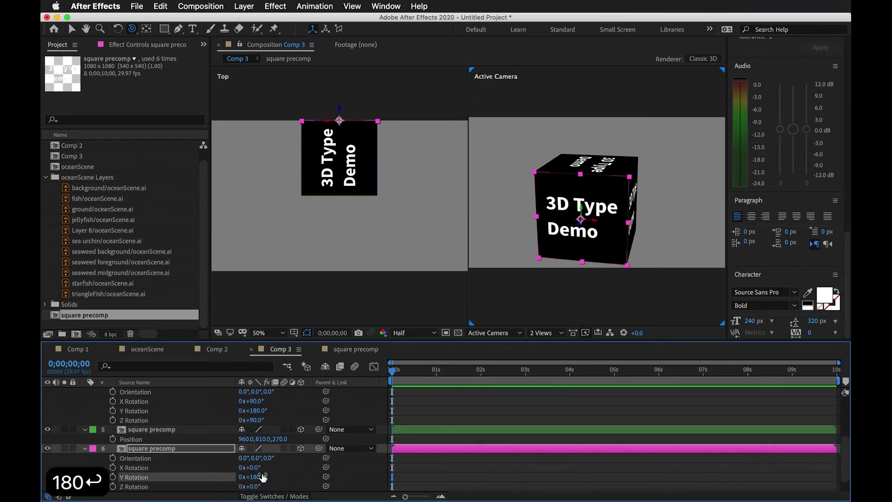
{"action": "left_click", "coordinate": [493, 467]}
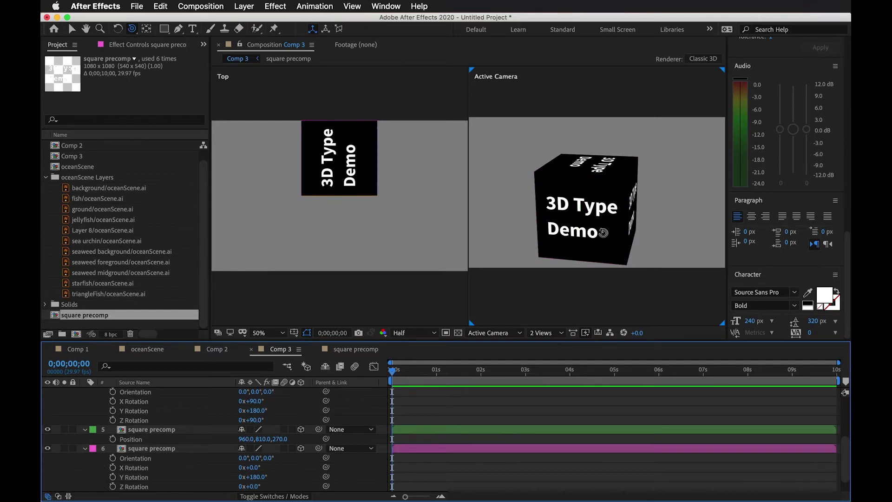
{"action": "left_click_drag", "start_coordinate": [603, 232], "coordinate": [485, 413]}
{"action": "scroll", "coordinate": [485, 412], "scroll_direction": "up", "scroll_amount": 5}
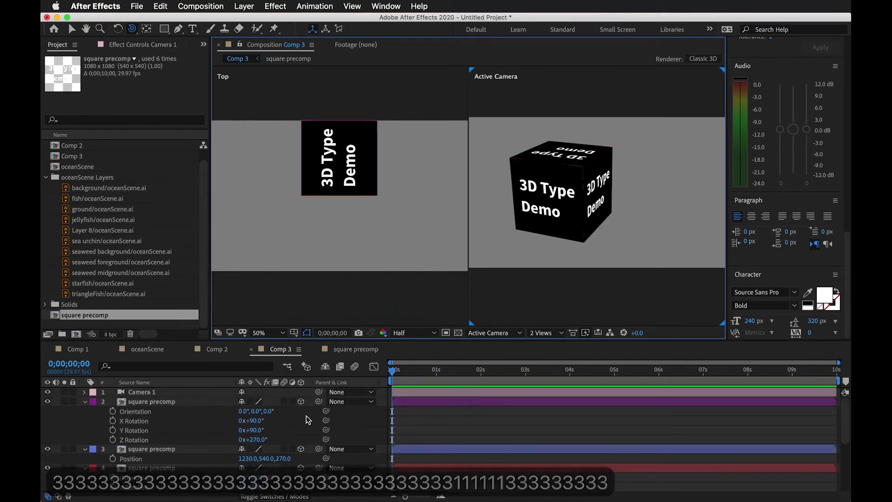
{"action": "left_click", "coordinate": [146, 400]}
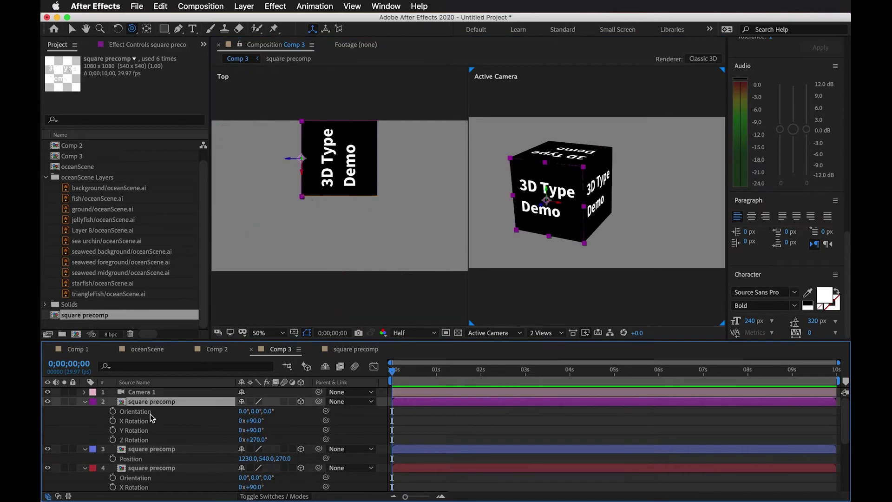
Add a new null object named 'cube null' and make it a 3D layer
{"action": "left_click", "coordinate": [244, 6]}
{"action": "mouse_move", "coordinate": [249, 19]}
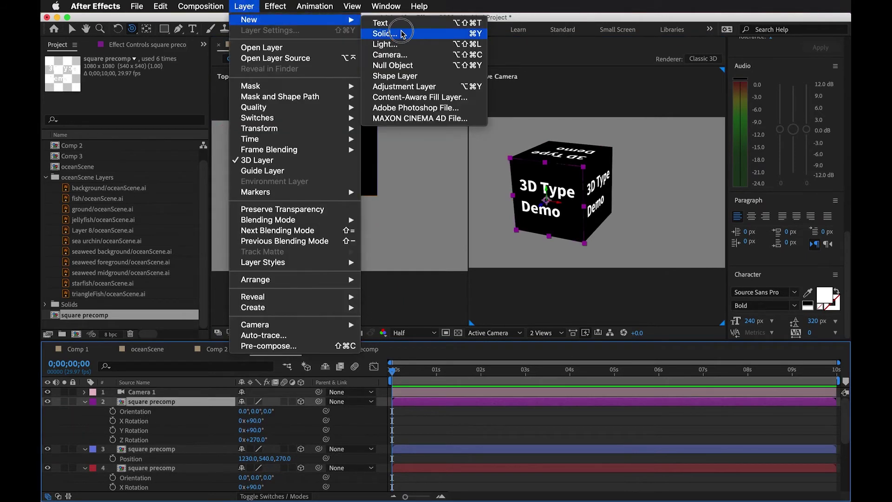
{"action": "left_click", "coordinate": [393, 65]}
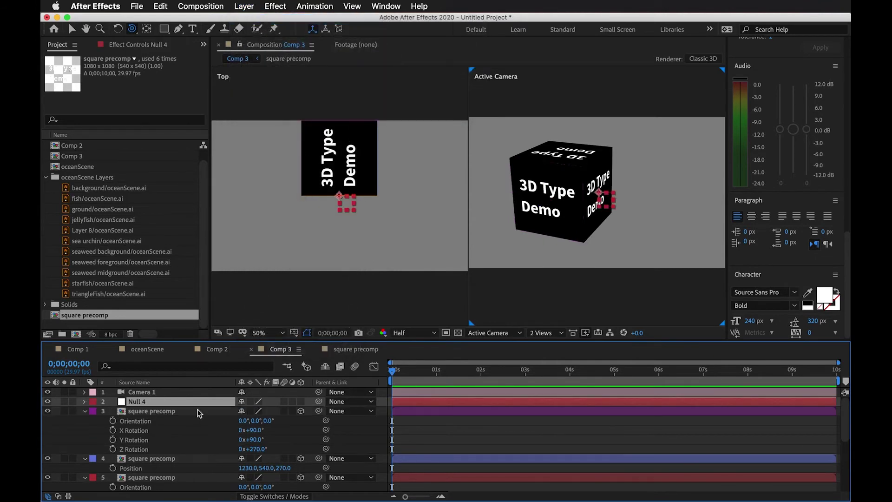
{"action": "key", "text": "Return"}
{"action": "type", "text": "cube"}
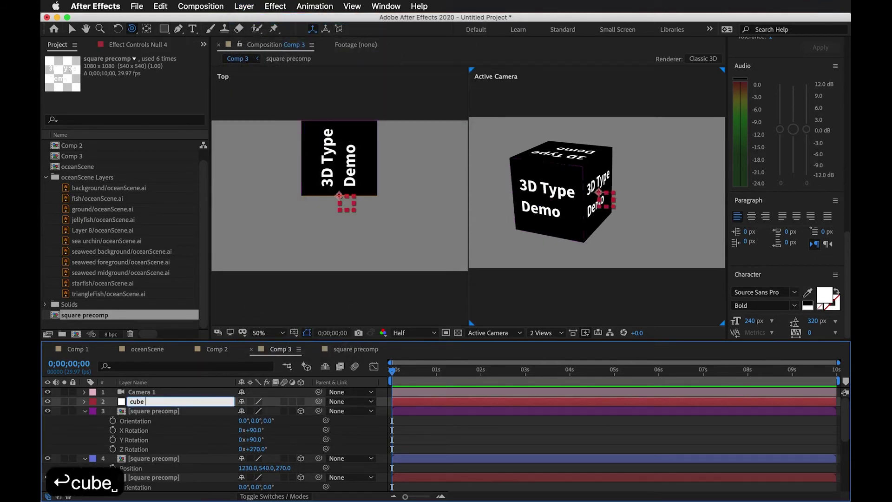
{"action": "type", "text": " null"}
{"action": "key", "text": "Return"}
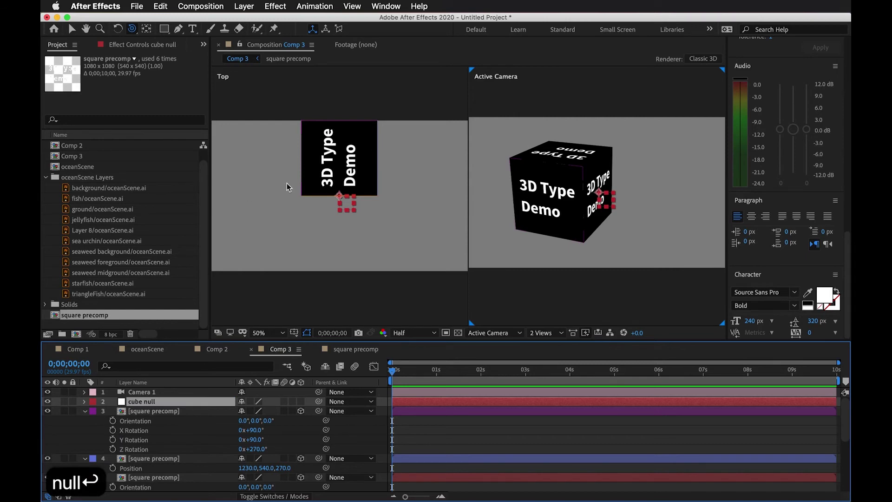
{"action": "left_click", "coordinate": [300, 402]}
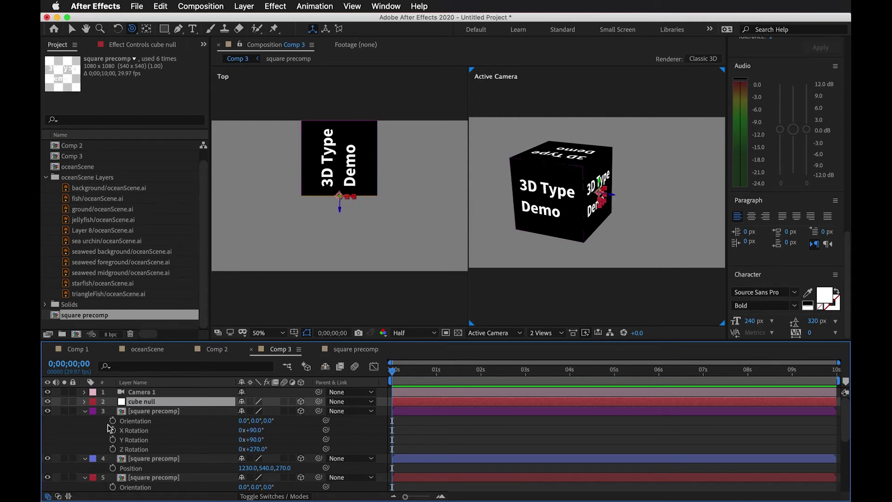
Parent all the square precomp face layers to cube null, then select only cube null
{"action": "left_click", "coordinate": [143, 411]}
{"action": "scroll", "coordinate": [161, 460], "scroll_direction": "down", "scroll_amount": 5}
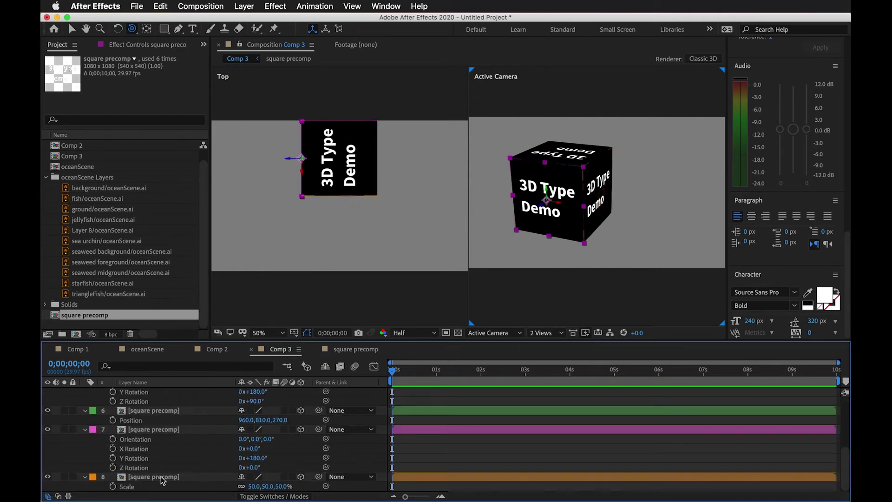
{"action": "left_click", "coordinate": [161, 477], "text": "shift"}
{"action": "scroll", "coordinate": [326, 447], "scroll_direction": "up", "scroll_amount": 5}
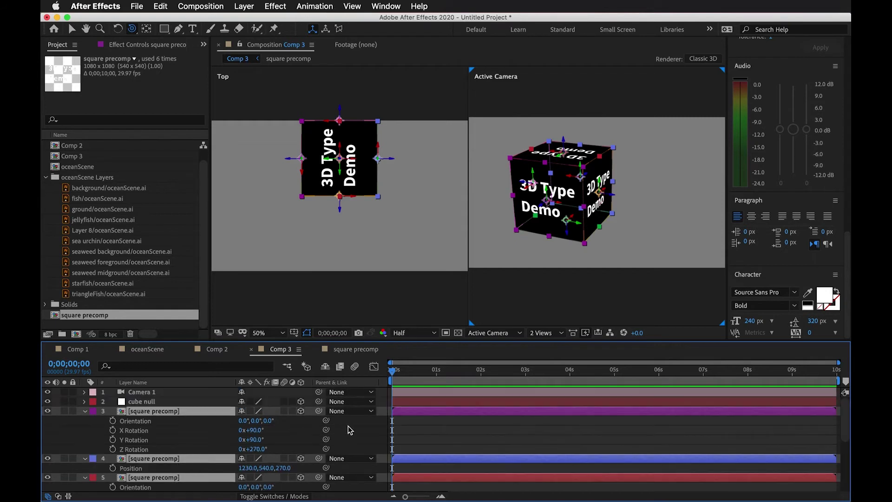
{"action": "left_click", "coordinate": [360, 416]}
{"action": "left_click", "coordinate": [365, 427]}
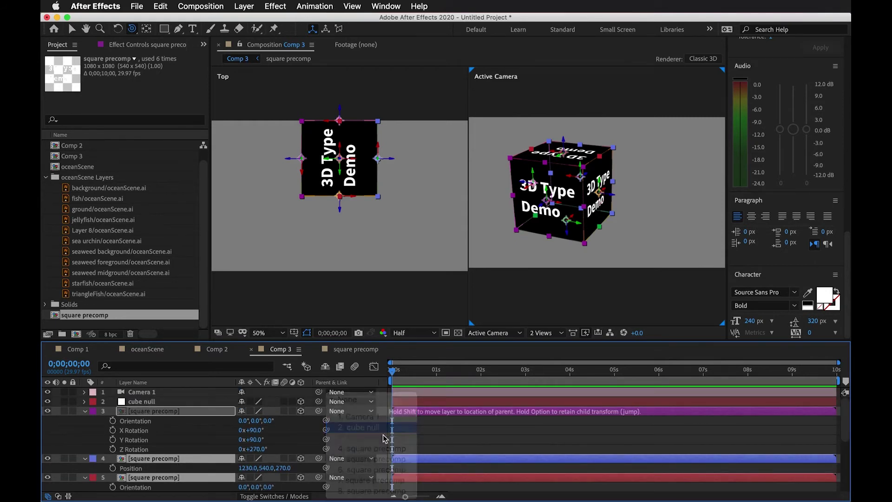
{"action": "left_click", "coordinate": [160, 407]}
{"action": "left_click", "coordinate": [138, 401]}
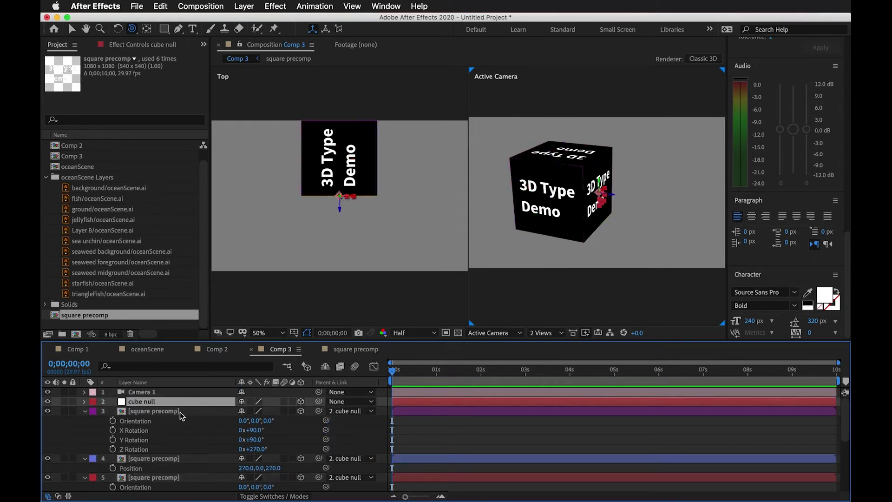
Tilt cube null -7° on X and keyframe Y Rotation from 0° to 280° at 2 seconds
{"action": "key", "text": "r"}
{"action": "mouse_move", "coordinate": [250, 420]}
{"action": "left_mouse_down"}
{"action": "mouse_move", "coordinate": [290, 414]}
{"action": "mouse_move", "coordinate": [218, 420]}
{"action": "mouse_move", "coordinate": [246, 417]}
{"action": "mouse_move", "coordinate": [240, 429]}
{"action": "left_mouse_up"}
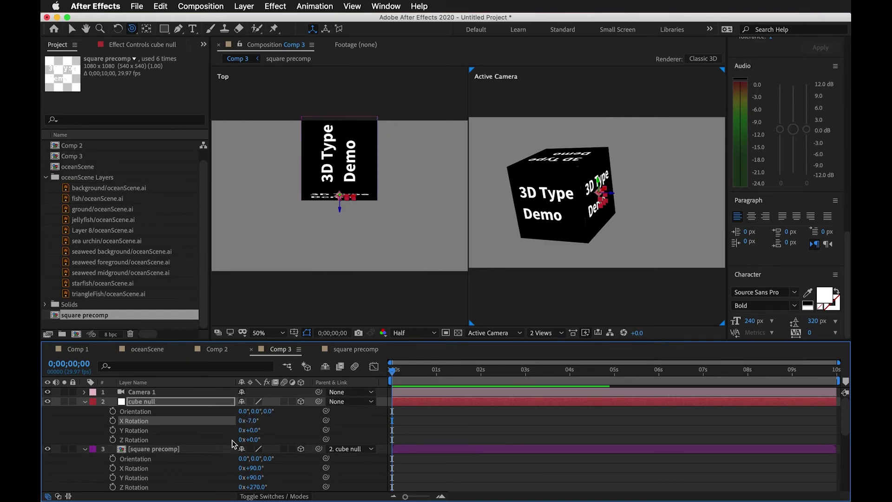
{"action": "left_click", "coordinate": [113, 429]}
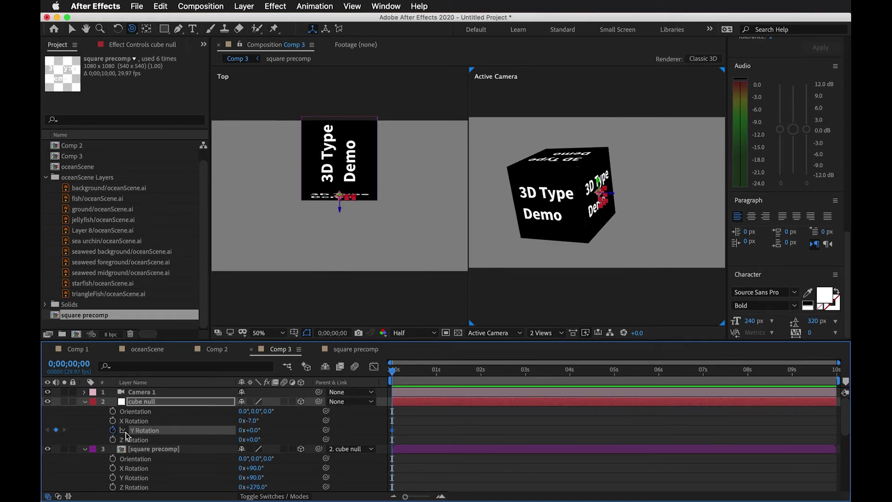
{"action": "left_click_drag", "start_coordinate": [397, 372], "coordinate": [479, 371]}
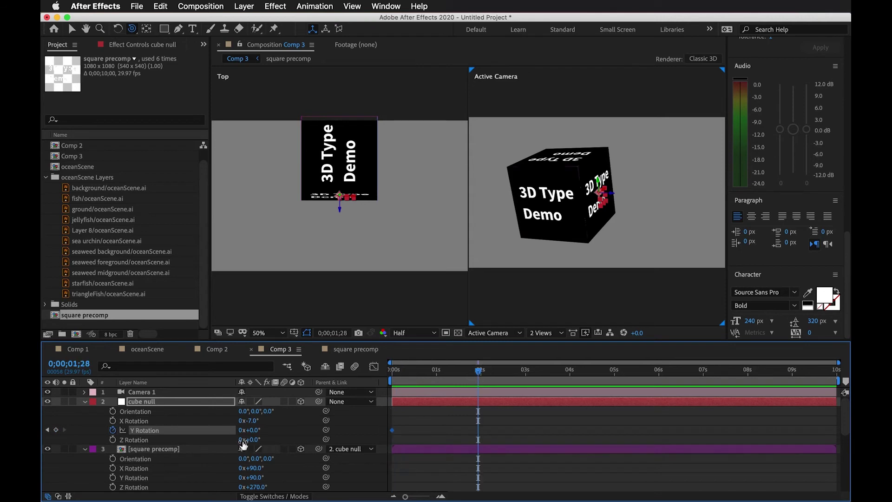
{"action": "left_click_drag", "start_coordinate": [249, 437], "coordinate": [402, 425]}
{"action": "key", "text": "space"}
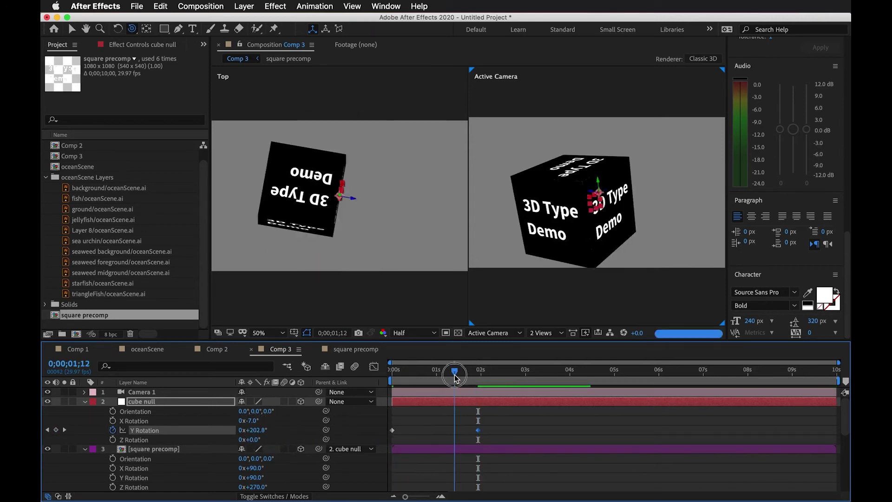
Keyframe cube null's Z Rotation to 114° around 1;12, apply Easy Ease, and rewind to the start
{"action": "left_click", "coordinate": [113, 439]}
{"action": "left_click_drag", "start_coordinate": [437, 379], "coordinate": [454, 377]}
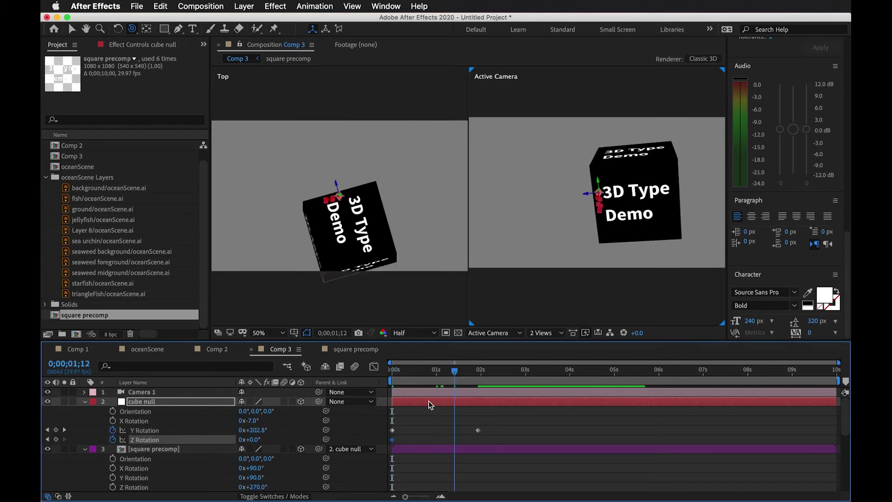
{"action": "left_click_drag", "start_coordinate": [258, 441], "coordinate": [342, 437]}
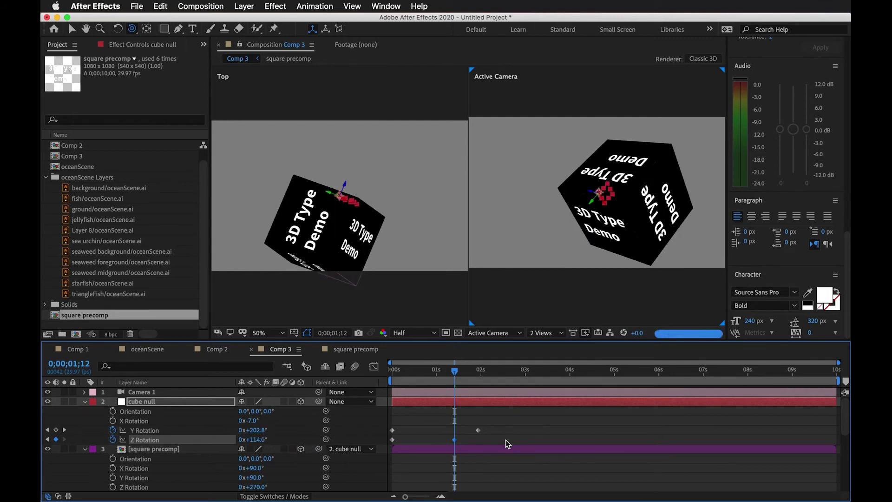
{"action": "left_click_drag", "start_coordinate": [506, 439], "coordinate": [383, 430]}
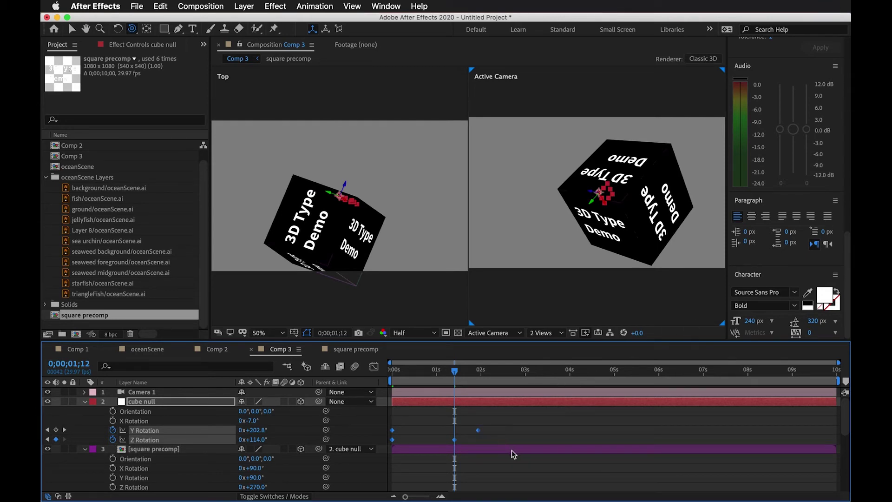
{"action": "key", "text": "F9"}
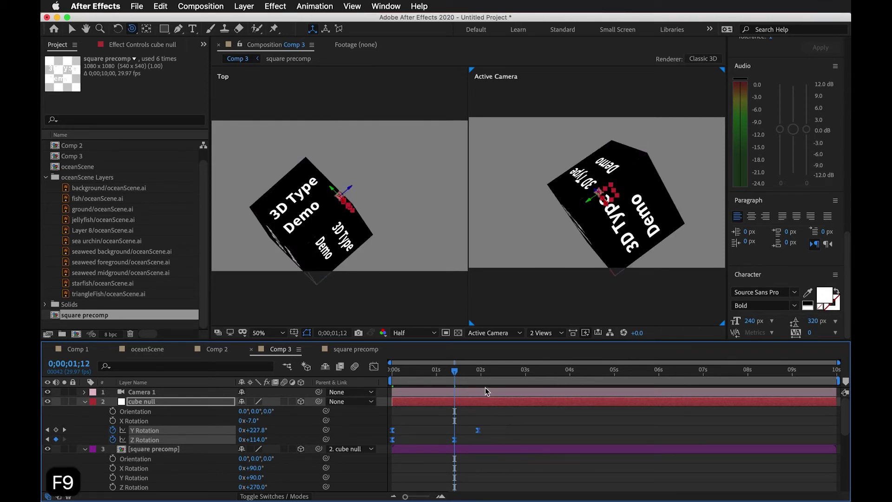
{"action": "left_click_drag", "start_coordinate": [466, 371], "coordinate": [391, 371]}
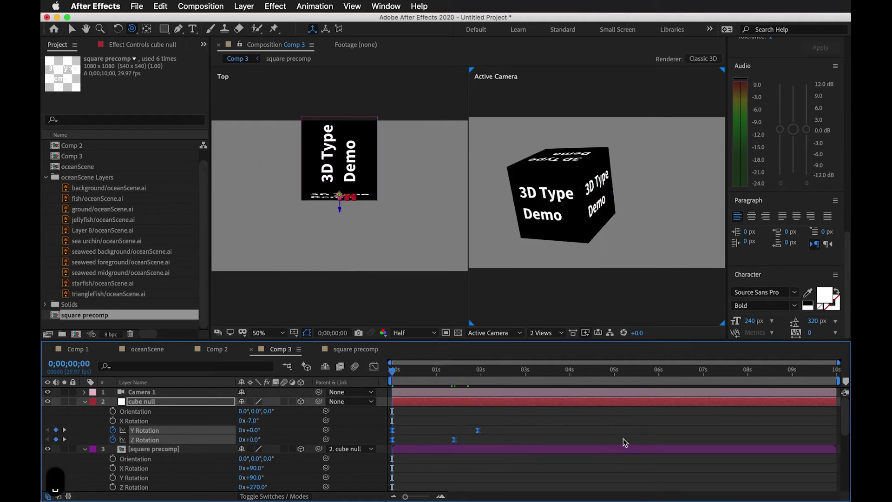
Preview the cube spin, end the work area where the rotation stops, and scrub to check it
{"action": "key", "text": "space"}
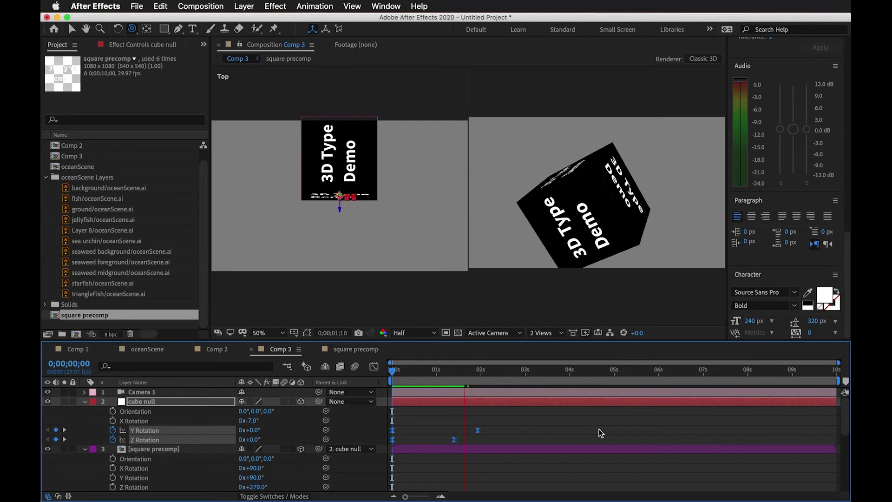
{"action": "key", "text": "space"}
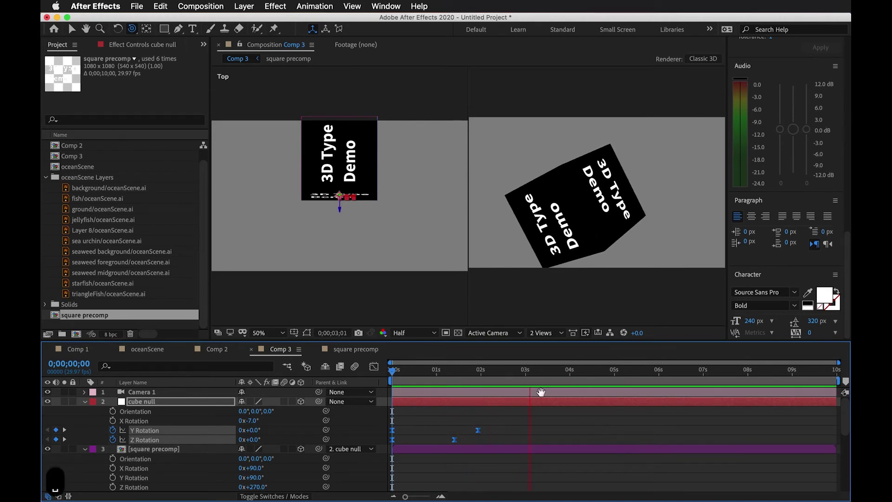
{"action": "key", "text": "n"}
{"action": "left_click_drag", "start_coordinate": [530, 371], "coordinate": [340, 376]}
{"action": "key", "text": "Home"}
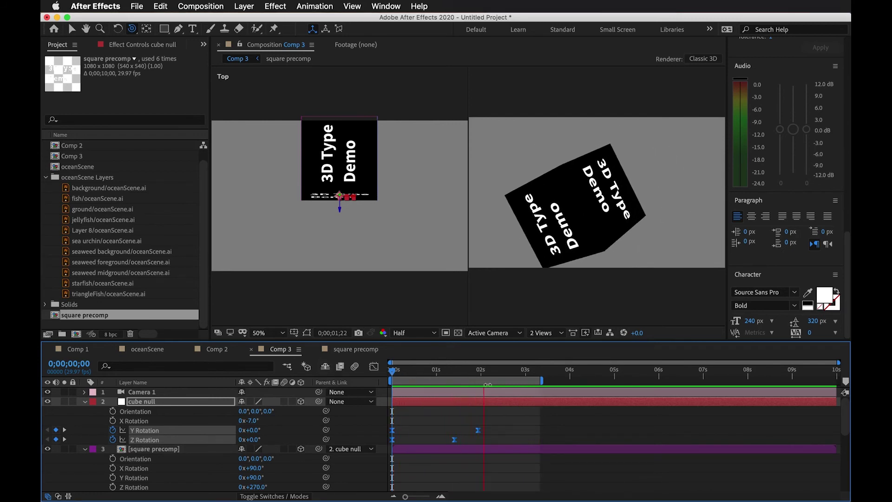
{"action": "key", "text": "space"}
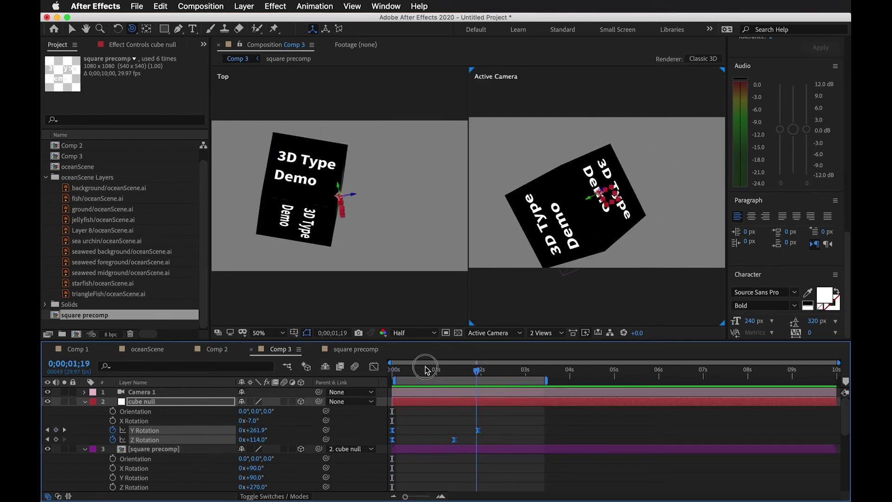
{"action": "left_click_drag", "start_coordinate": [417, 370], "coordinate": [380, 368]}
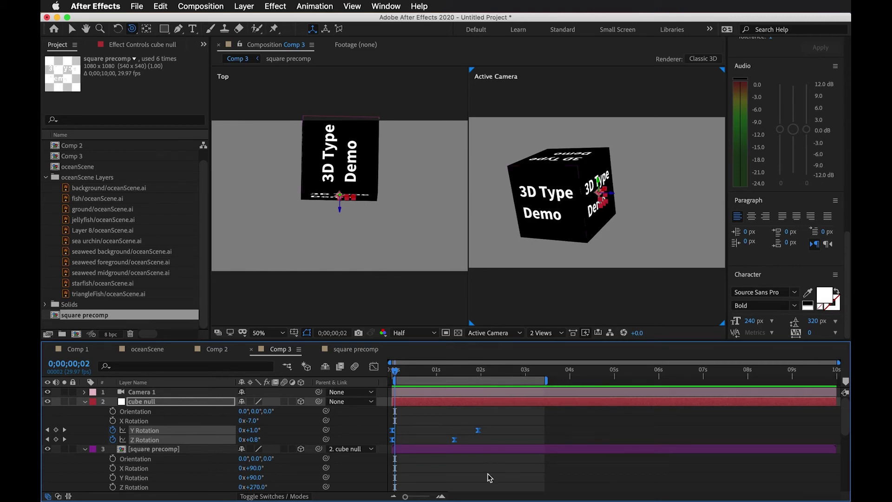
Switch the Comp 3 viewer to a single Active Camera view and zoom to inspect the cube
{"action": "scroll", "coordinate": [535, 276], "scroll_direction": "up", "scroll_amount": 3}
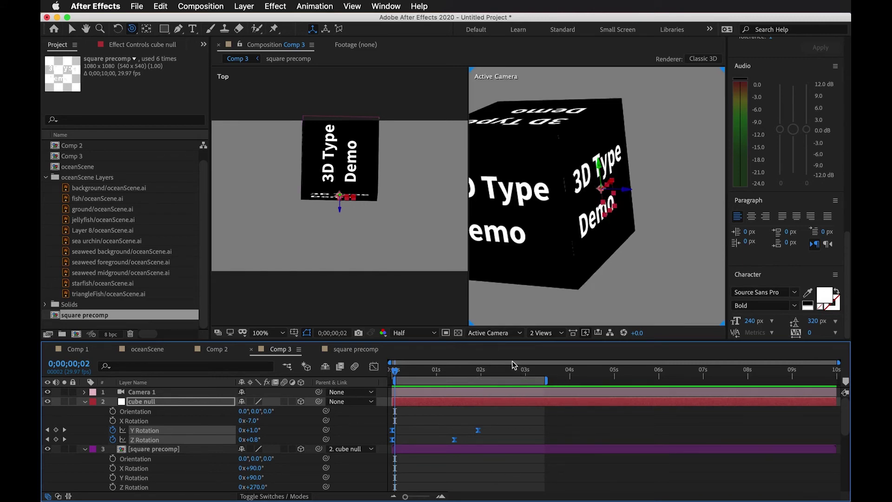
{"action": "left_click", "coordinate": [549, 336]}
{"action": "left_click", "coordinate": [553, 348]}
{"action": "scroll", "coordinate": [522, 223], "scroll_direction": "down", "scroll_amount": 3}
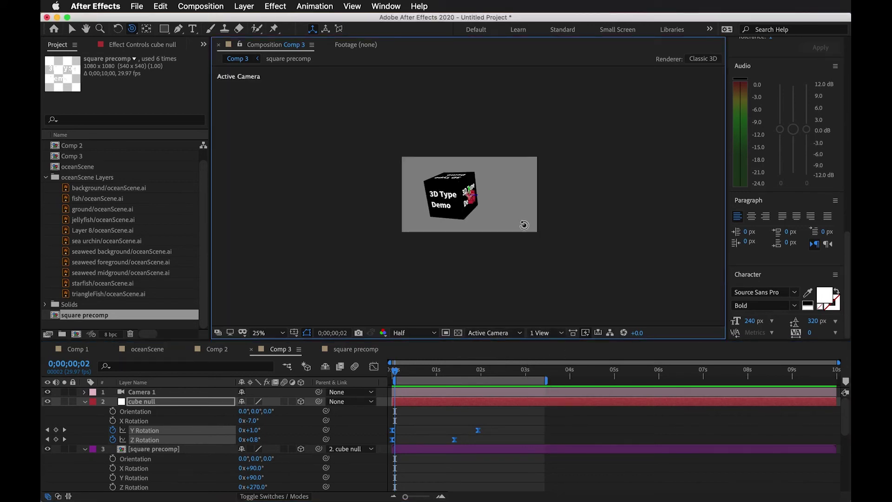
{"action": "scroll", "coordinate": [498, 233], "scroll_direction": "up", "scroll_amount": 3}
{"action": "scroll", "coordinate": [488, 316], "scroll_direction": "up", "scroll_amount": 3}
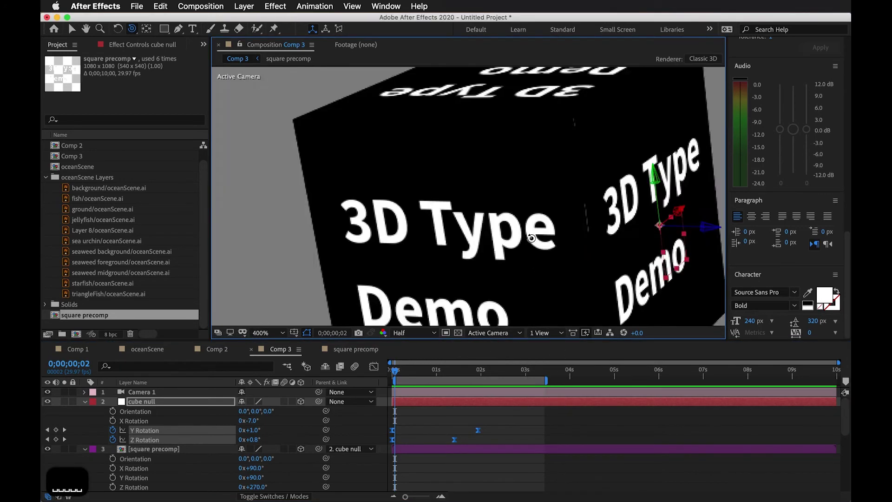
{"action": "scroll", "coordinate": [484, 313], "scroll_direction": "down", "scroll_amount": 1}
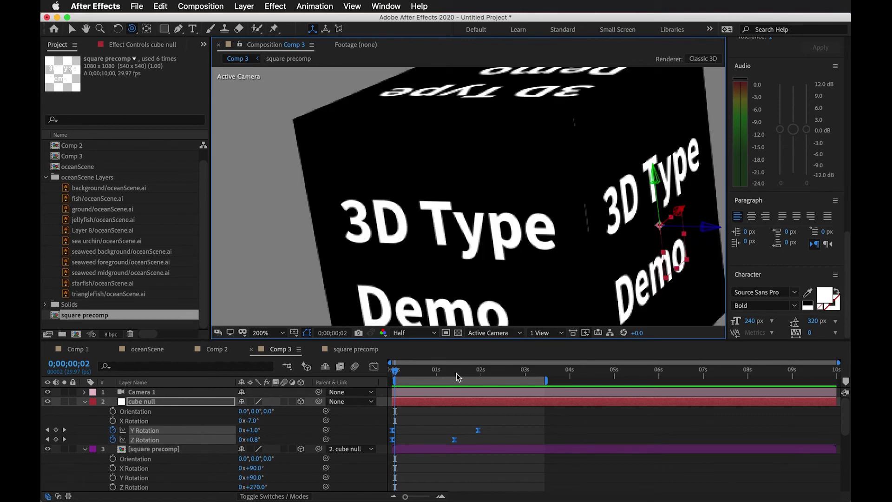
{"action": "scroll", "coordinate": [486, 268], "scroll_direction": "down", "scroll_amount": 2}
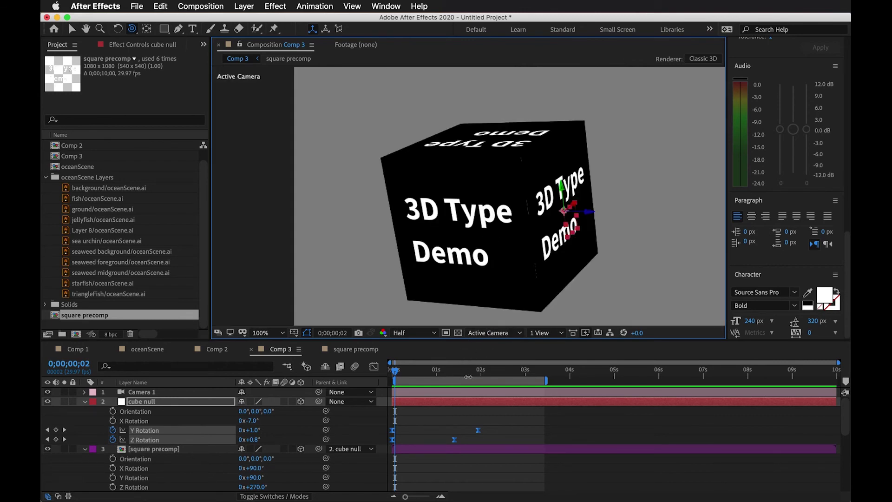
Preview the spinning cube, then select the square precomp layer
{"action": "key", "text": "space"}
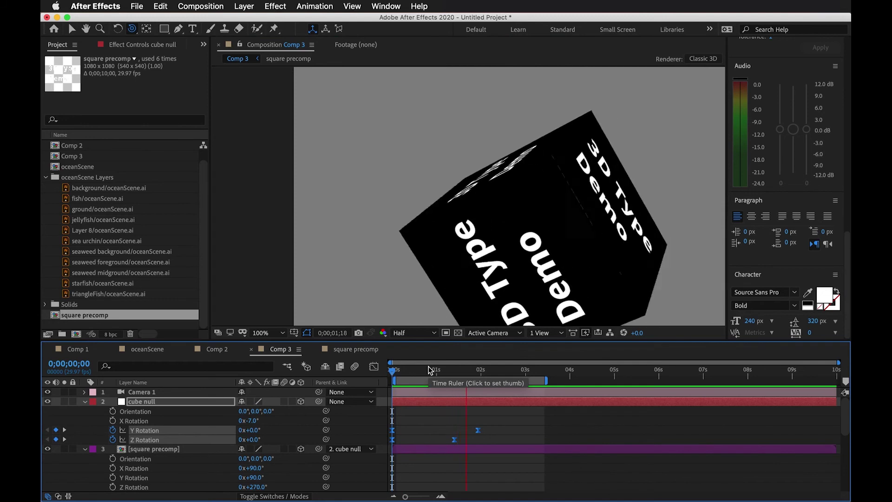
{"action": "left_click_drag", "start_coordinate": [487, 373], "coordinate": [402, 372]}
{"action": "key", "text": "space"}
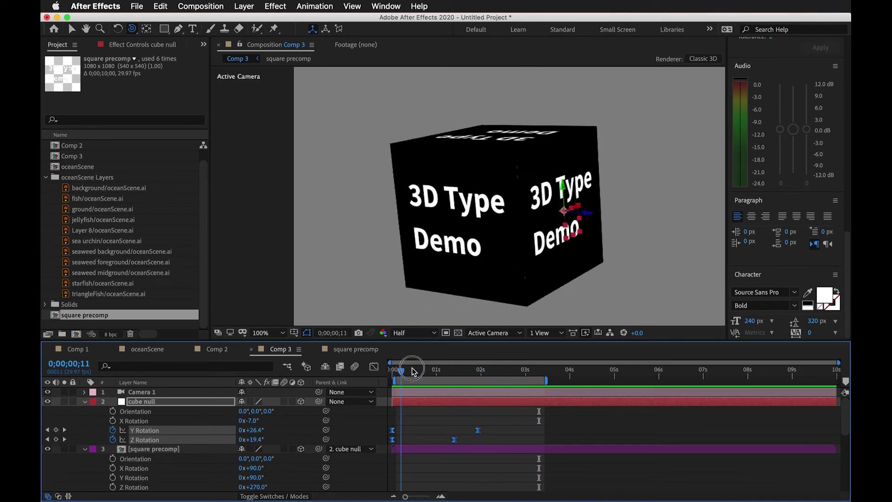
{"action": "left_click", "coordinate": [174, 449]}
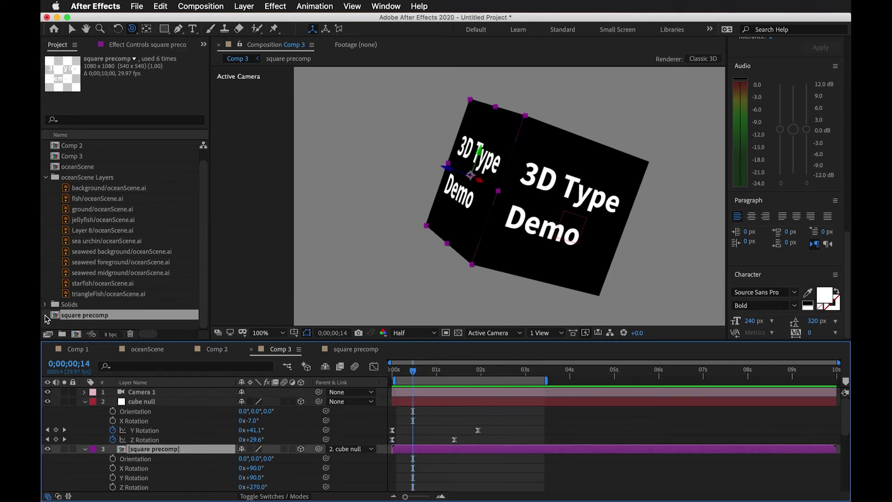
Inside square precomp, give the 3D Type Demo text a Position animator at 0, 237 and expand Range Selector 1
{"action": "double_click", "coordinate": [54, 315]}
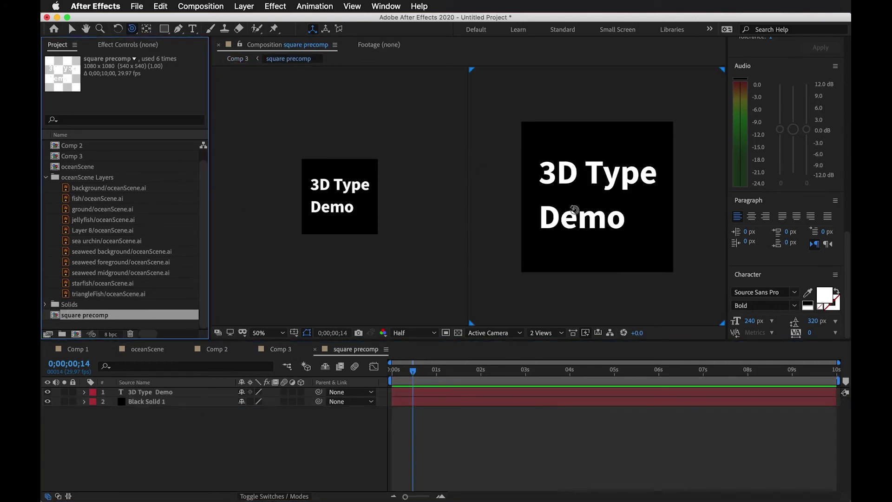
{"action": "left_click_drag", "start_coordinate": [402, 374], "coordinate": [372, 372]}
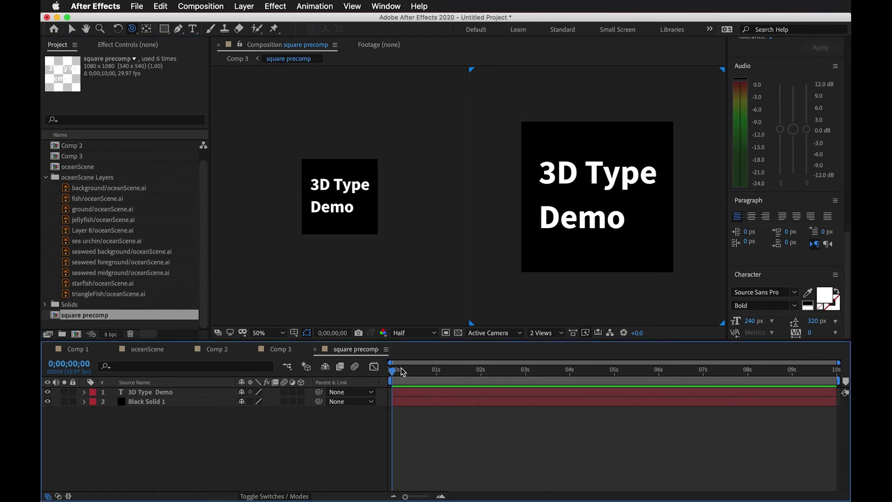
{"action": "left_click", "coordinate": [136, 393]}
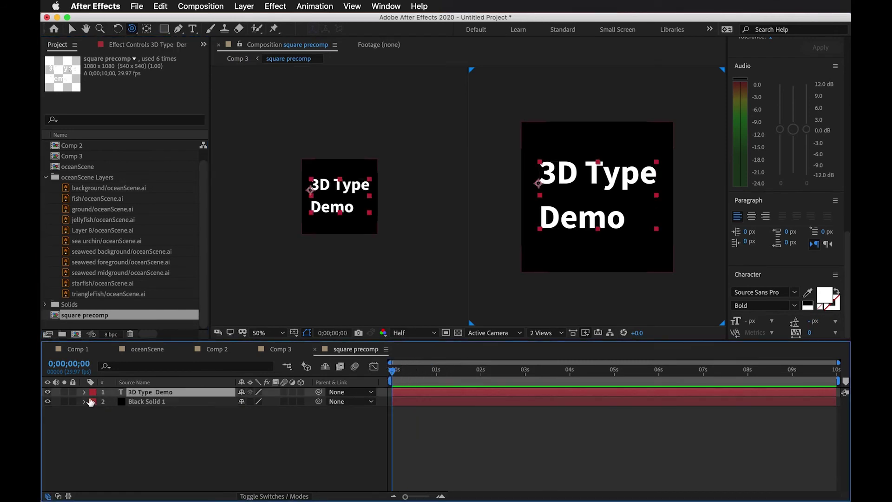
{"action": "left_click", "coordinate": [85, 392]}
{"action": "left_click", "coordinate": [306, 402]}
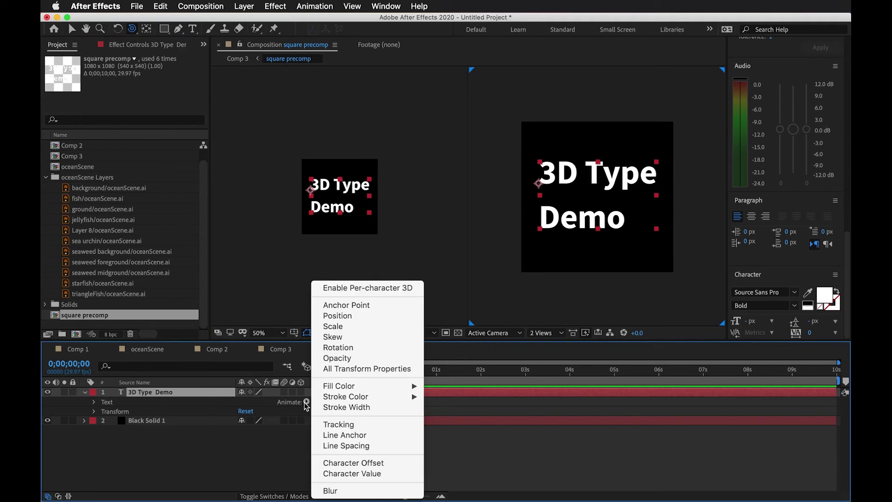
{"action": "left_click", "coordinate": [368, 317]}
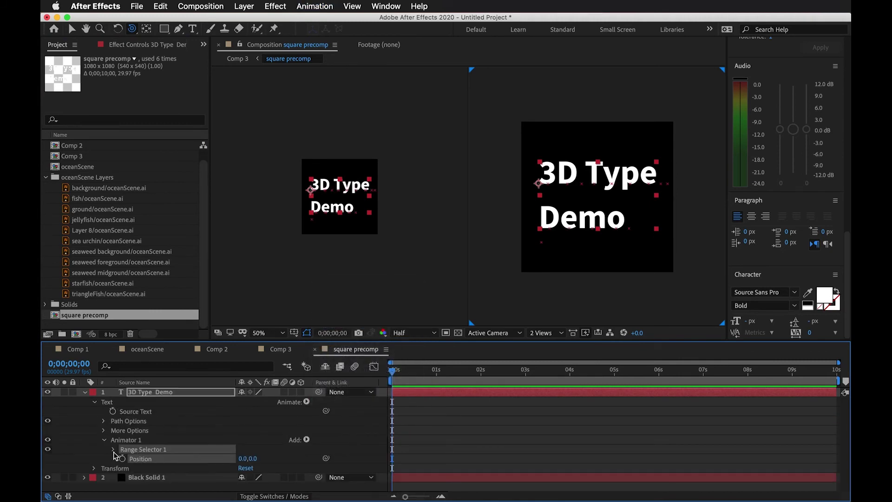
{"action": "left_click_drag", "start_coordinate": [255, 459], "coordinate": [394, 456]}
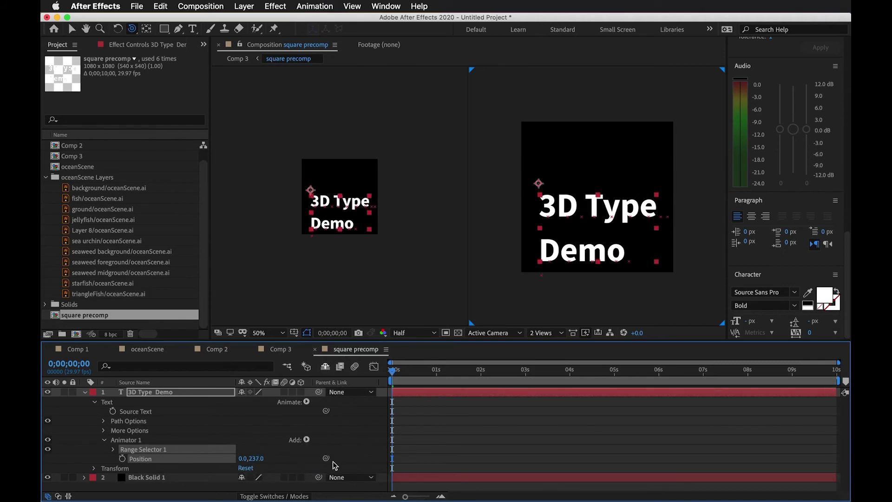
{"action": "left_click", "coordinate": [95, 468]}
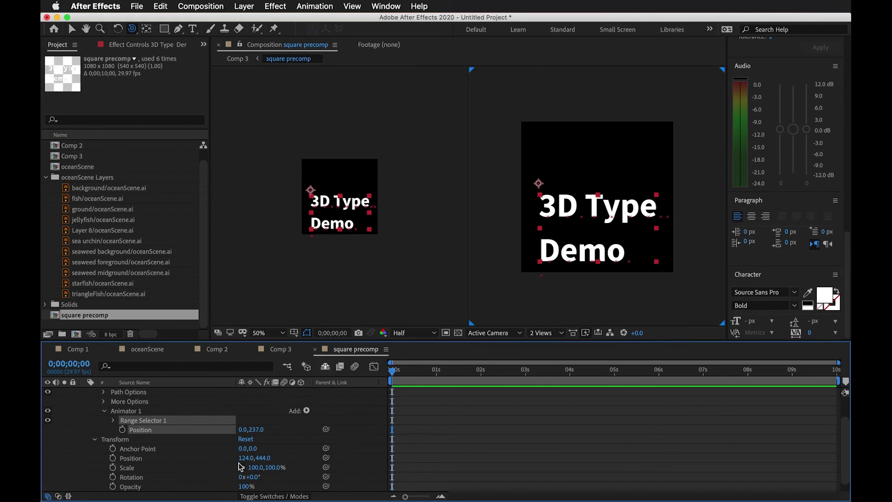
{"action": "scroll", "coordinate": [281, 446], "scroll_direction": "down", "scroll_amount": 1}
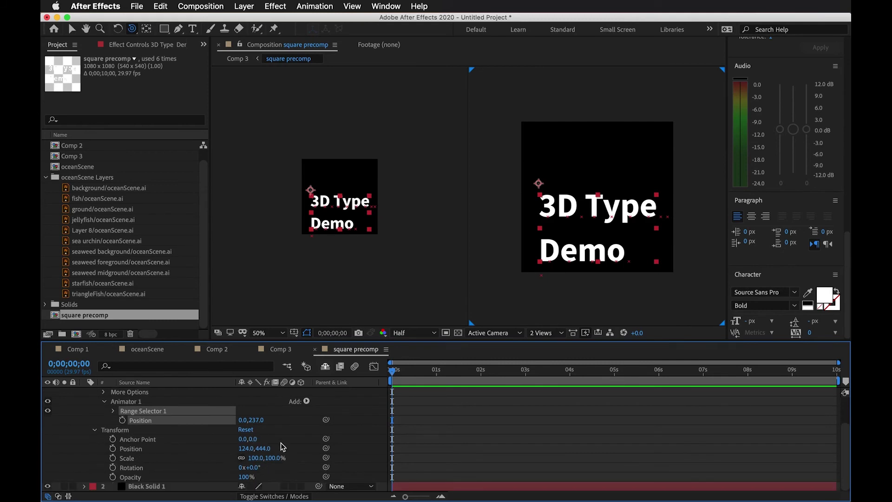
{"action": "left_click", "coordinate": [112, 411]}
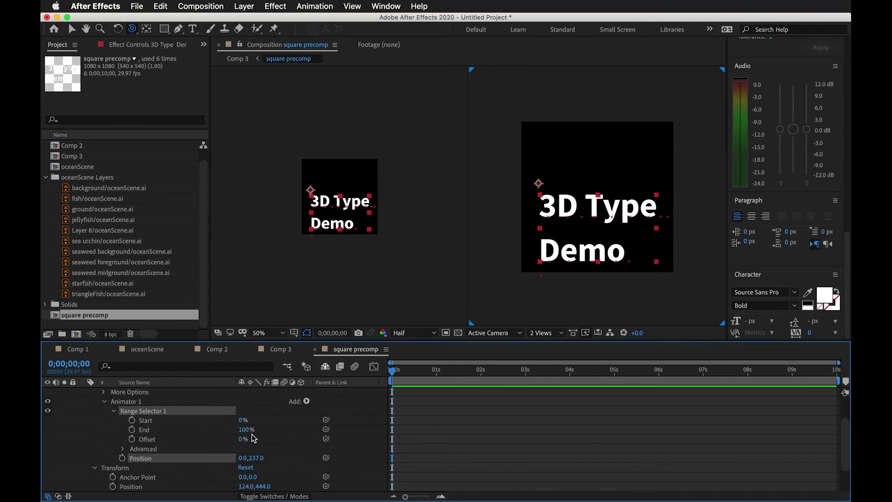
Set the range selector shape to Ramp Up and keyframe Offset at 100% on frame 0
{"action": "left_click", "coordinate": [123, 448]}
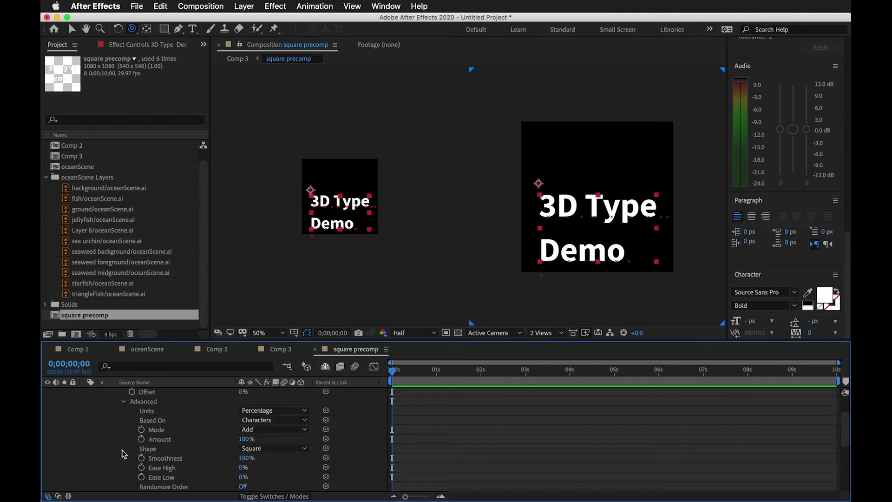
{"action": "left_click", "coordinate": [264, 448]}
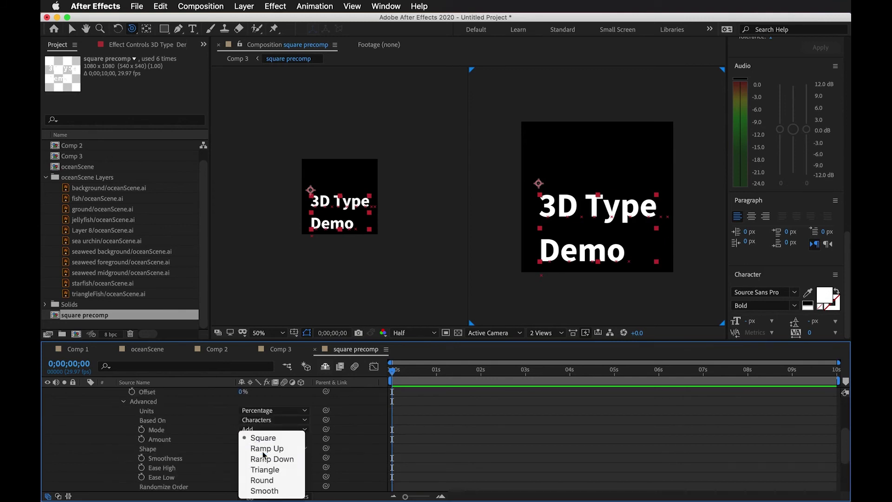
{"action": "left_click", "coordinate": [263, 451]}
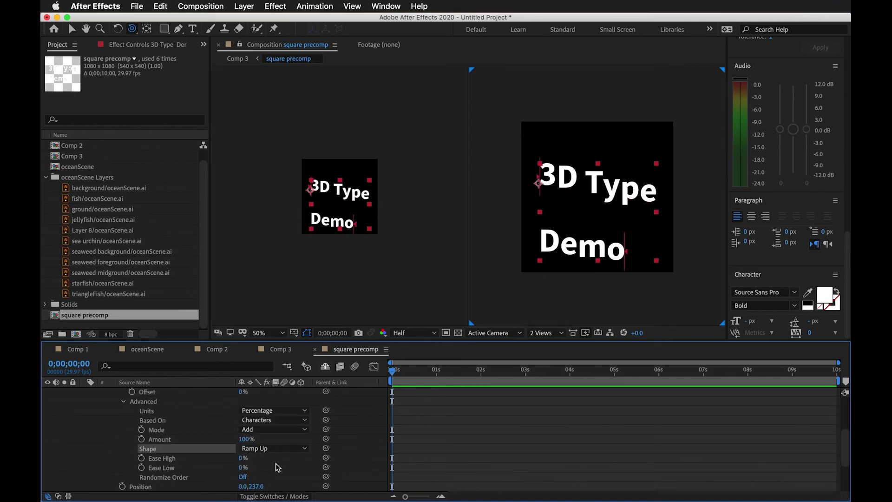
{"action": "scroll", "coordinate": [274, 463], "scroll_direction": "down", "scroll_amount": 1}
{"action": "scroll", "coordinate": [270, 458], "scroll_direction": "up", "scroll_amount": 2}
{"action": "scroll", "coordinate": [258, 442], "scroll_direction": "up", "scroll_amount": 1}
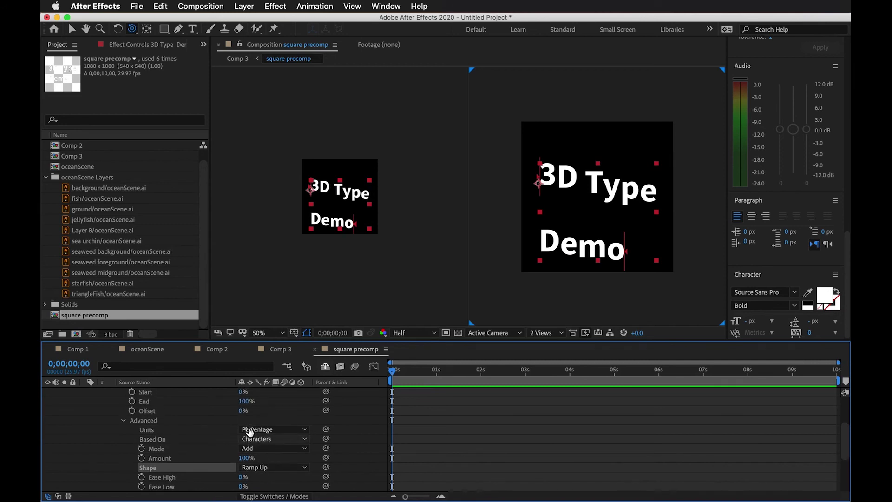
{"action": "left_click_drag", "start_coordinate": [241, 413], "coordinate": [290, 409]}
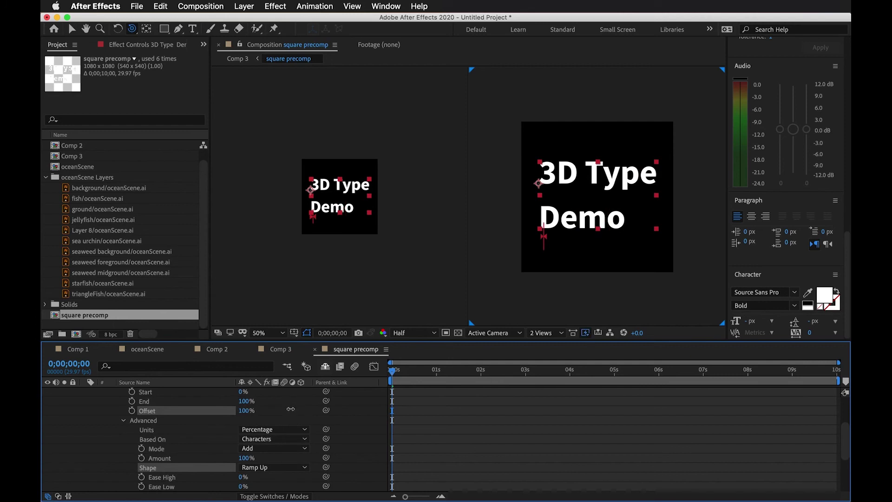
{"action": "left_click", "coordinate": [131, 411]}
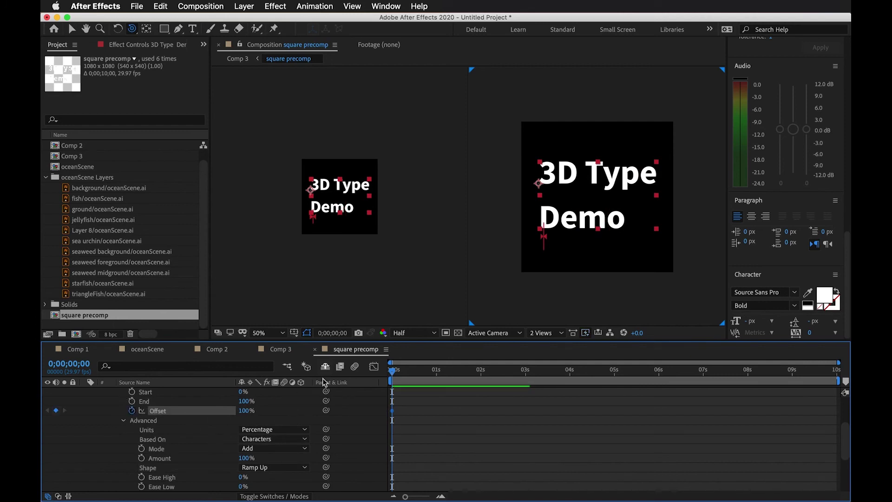
Add a -100% Offset keyframe at 3;19 and slide it earlier to about 1;14
{"action": "left_click_drag", "start_coordinate": [402, 372], "coordinate": [553, 370]}
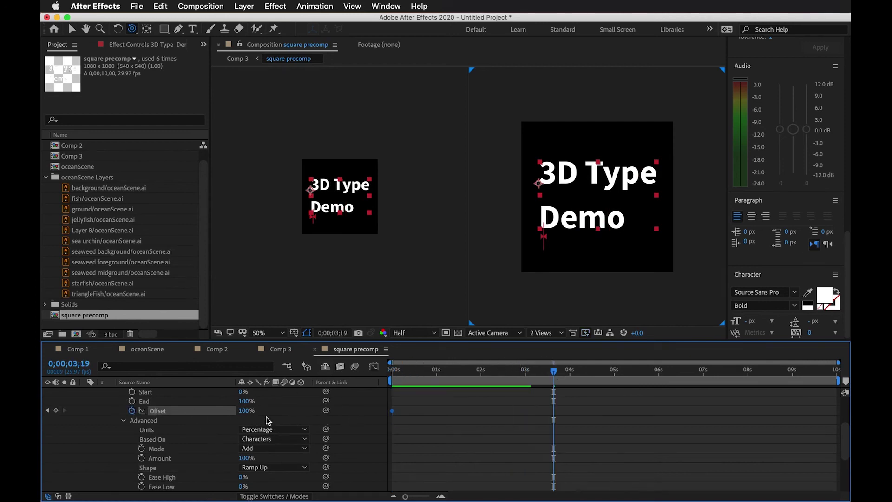
{"action": "left_click", "coordinate": [245, 410]}
{"action": "left_click_drag", "start_coordinate": [245, 411], "coordinate": [100, 428]}
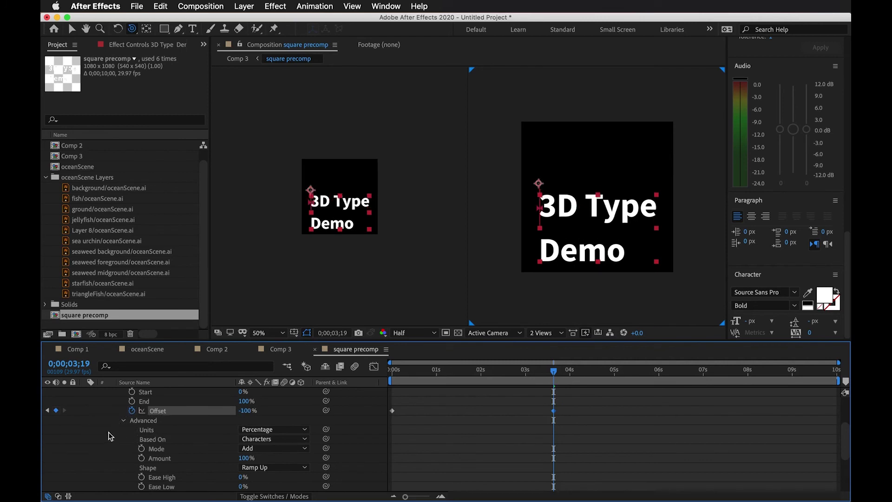
{"action": "left_click_drag", "start_coordinate": [553, 410], "coordinate": [454, 413]}
{"action": "left_click", "coordinate": [393, 411]}
Paste the 100% Offset keyframe at 3;19, ease all three Offset keyframes, and preview
{"action": "key", "text": "super+c"}
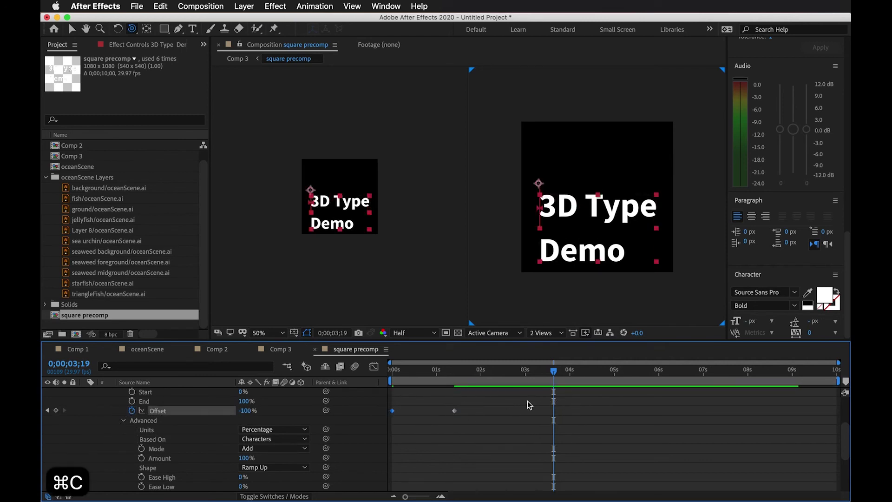
{"action": "key", "text": "super+v"}
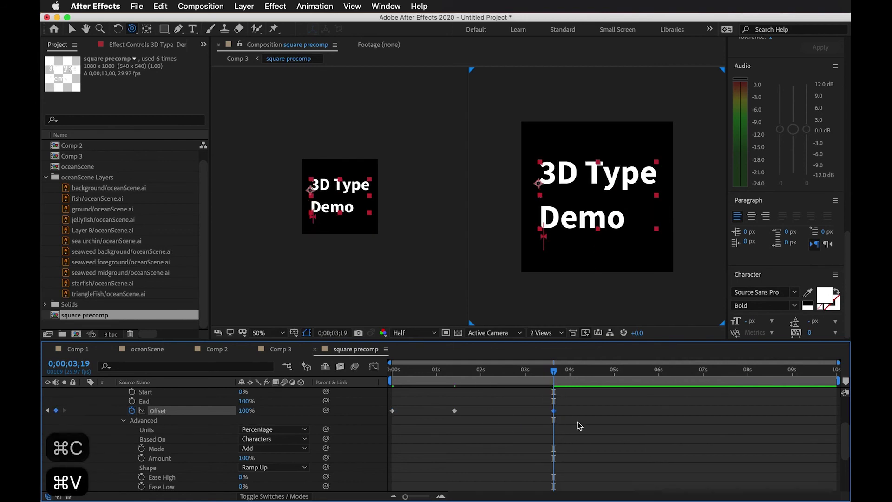
{"action": "left_click_drag", "start_coordinate": [578, 422], "coordinate": [384, 405]}
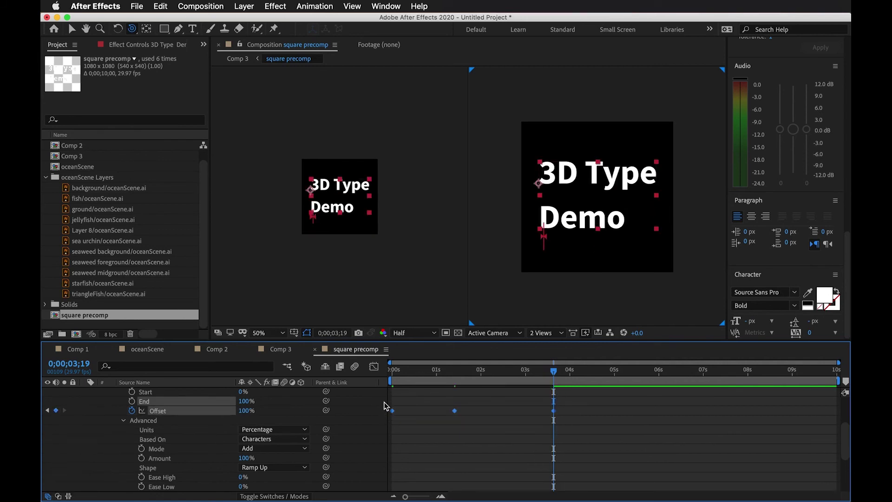
{"action": "key", "text": "F9"}
{"action": "left_click_drag", "start_coordinate": [569, 371], "coordinate": [300, 384]}
{"action": "key", "text": "space"}
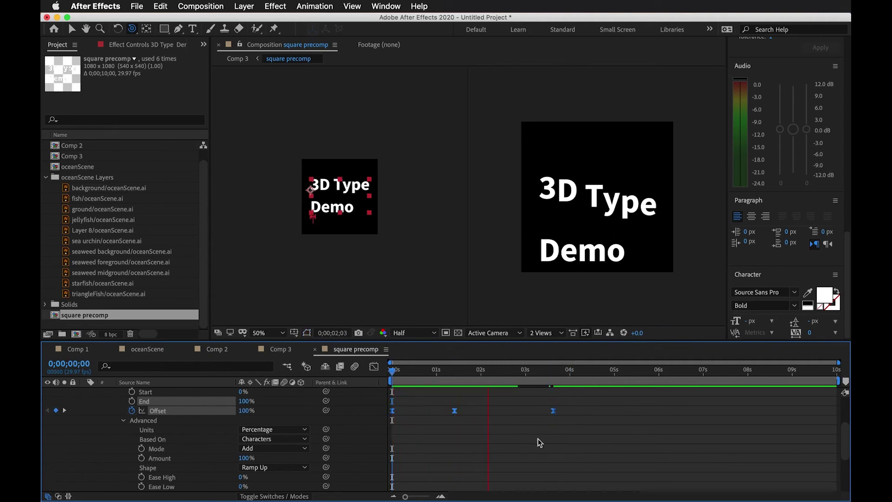
{"action": "key", "text": "space"}
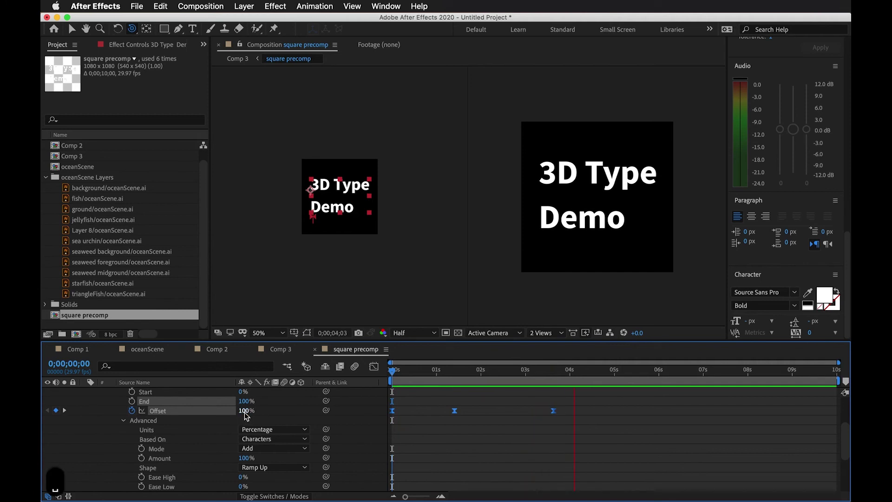
Push the text animator Position Y down to 417 and rewind to the beginning
{"action": "scroll", "coordinate": [264, 435], "scroll_direction": "down", "scroll_amount": 6}
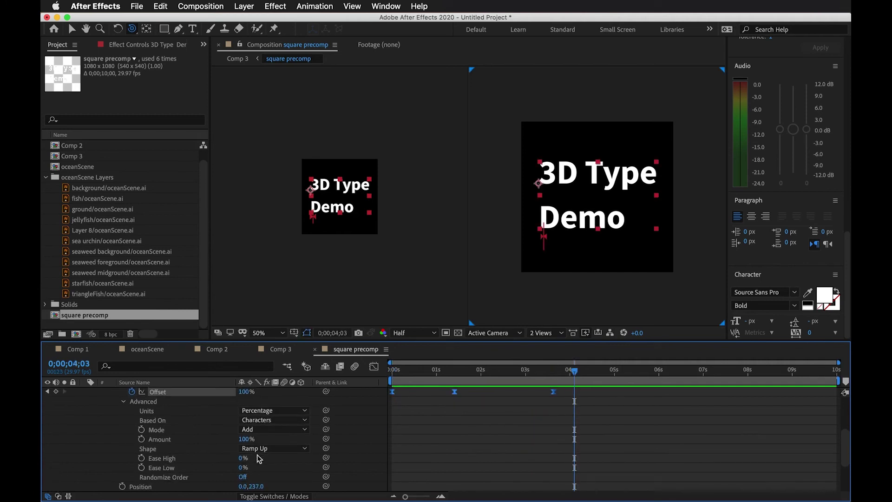
{"action": "left_click_drag", "start_coordinate": [255, 468], "coordinate": [355, 466]}
{"action": "left_click_drag", "start_coordinate": [502, 375], "coordinate": [373, 385]}
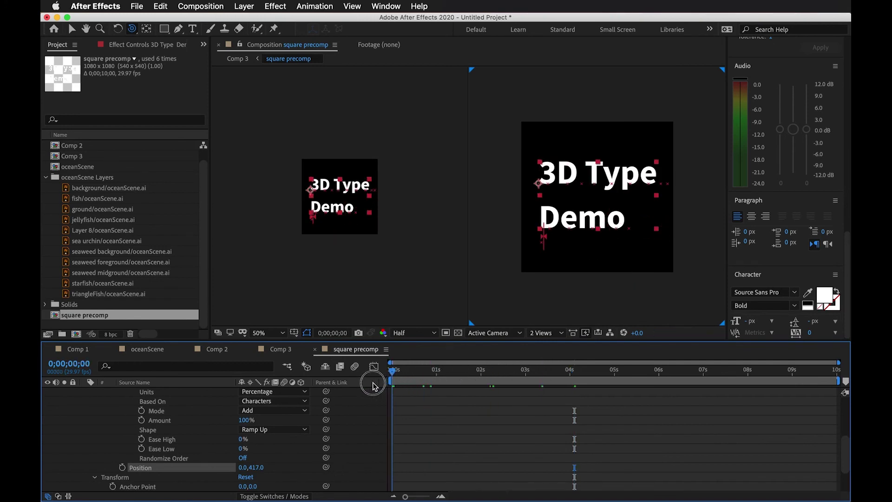
{"action": "left_click", "coordinate": [256, 468]}
Raise the range selector Ease High to 48% with Ease Low 100%, fine-tune Position Y to 569, and preview
{"action": "left_click_drag", "start_coordinate": [435, 372], "coordinate": [376, 378]}
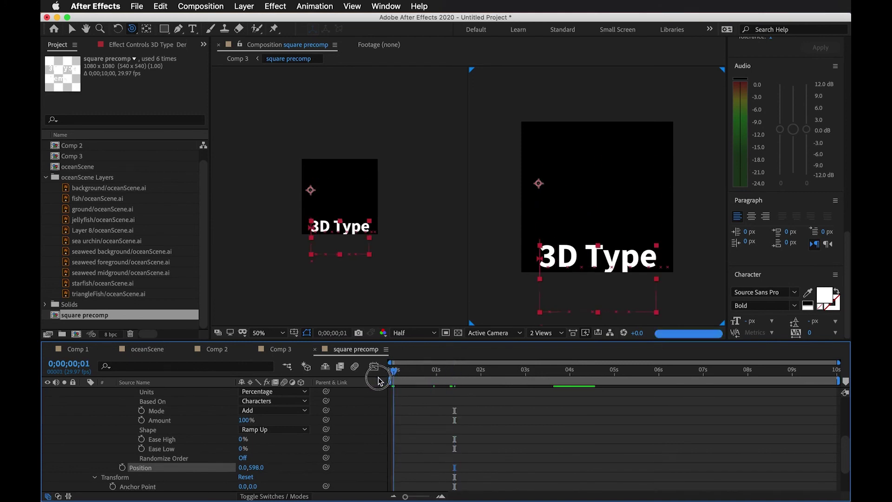
{"action": "key", "text": "space"}
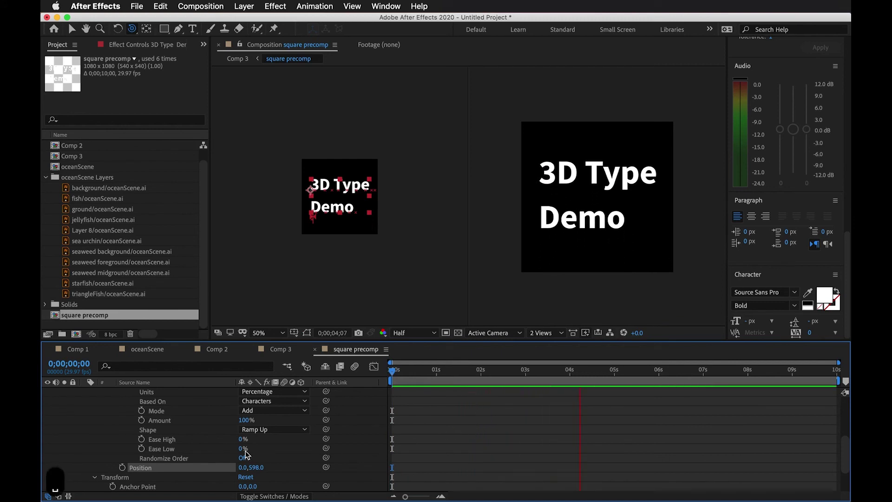
{"action": "key", "text": "space"}
{"action": "left_click_drag", "start_coordinate": [242, 442], "coordinate": [284, 450]}
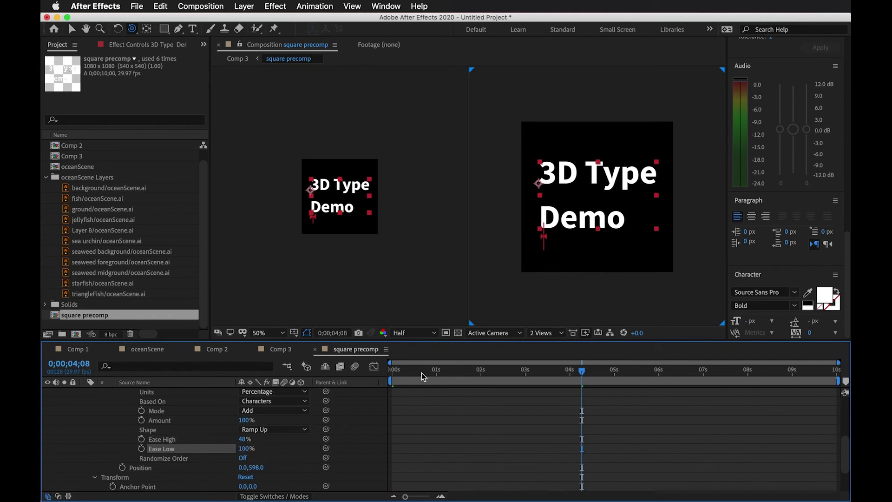
{"action": "key", "text": "space"}
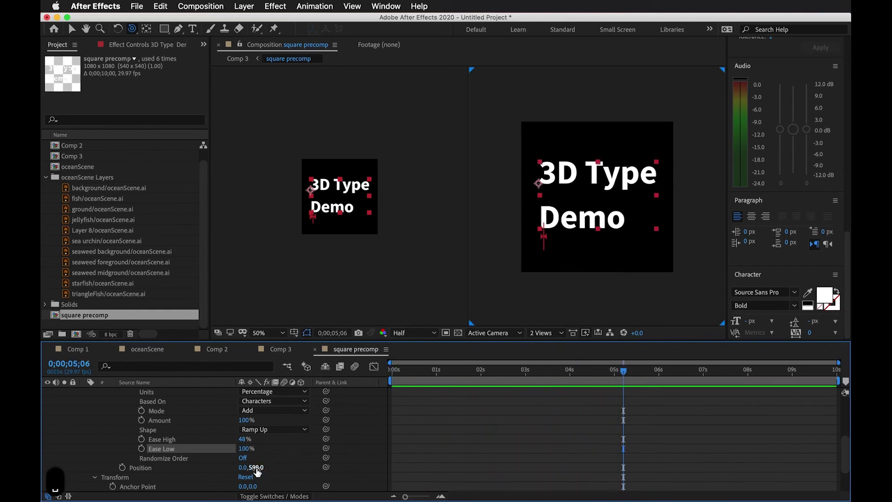
{"action": "left_click_drag", "start_coordinate": [254, 467], "coordinate": [250, 469]}
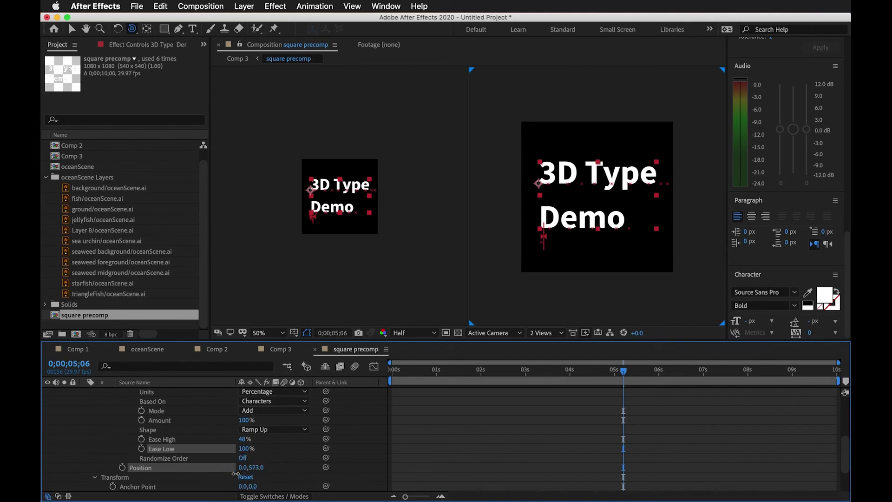
{"action": "left_click_drag", "start_coordinate": [480, 370], "coordinate": [461, 376]}
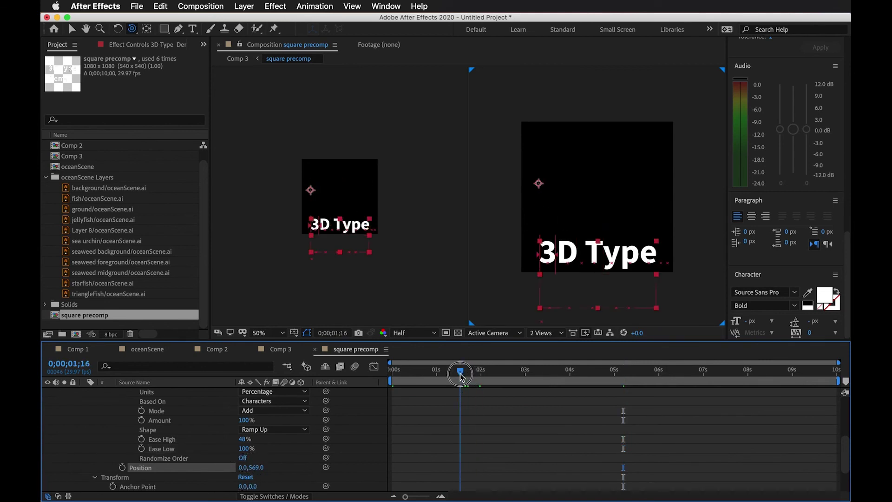
{"action": "left_click", "coordinate": [390, 382]}
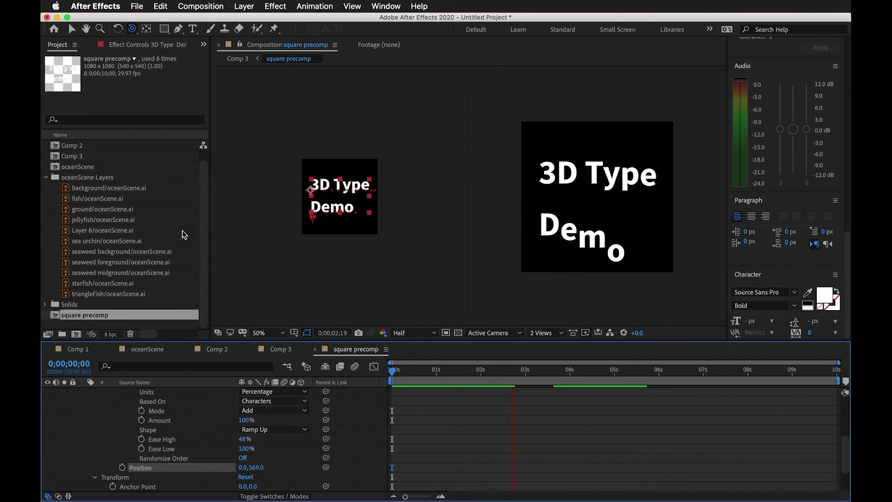
{"action": "key", "text": "space"}
Browse the Comp 3, oceanScene and square precomp items in the Project panel, rewinding near the start
{"action": "scroll", "coordinate": [89, 188], "scroll_direction": "up", "scroll_amount": 1}
{"action": "scroll", "coordinate": [83, 206], "scroll_direction": "down", "scroll_amount": 1}
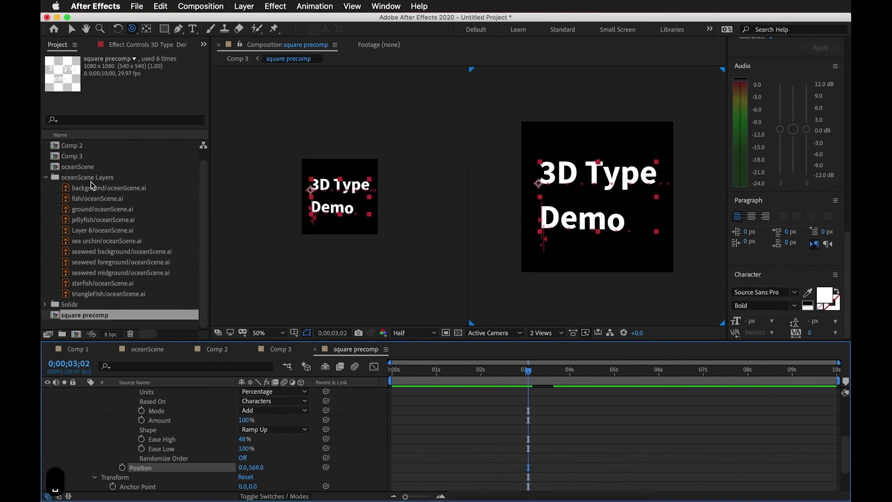
{"action": "left_click", "coordinate": [84, 156]}
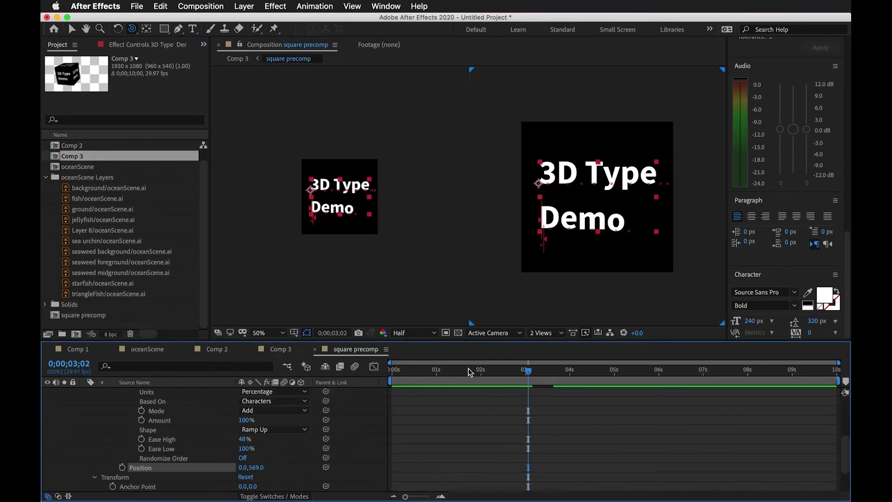
{"action": "scroll", "coordinate": [468, 369], "scroll_direction": "down", "scroll_amount": 5}
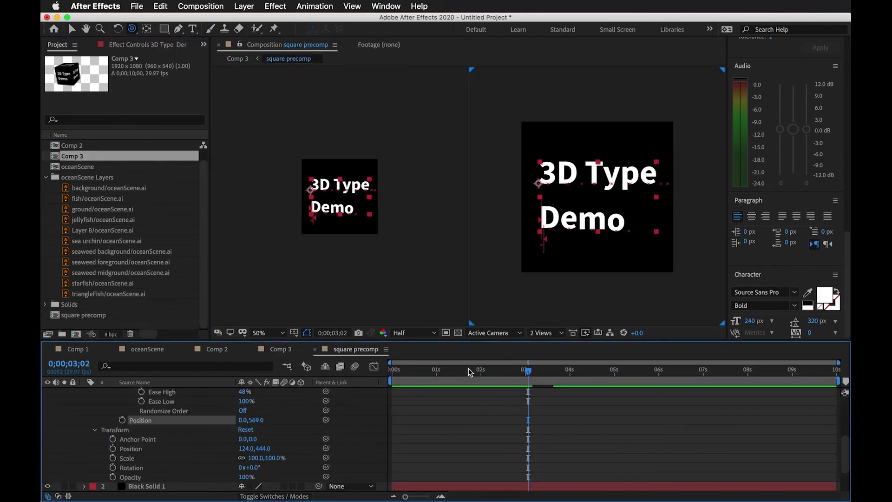
{"action": "left_click", "coordinate": [395, 371]}
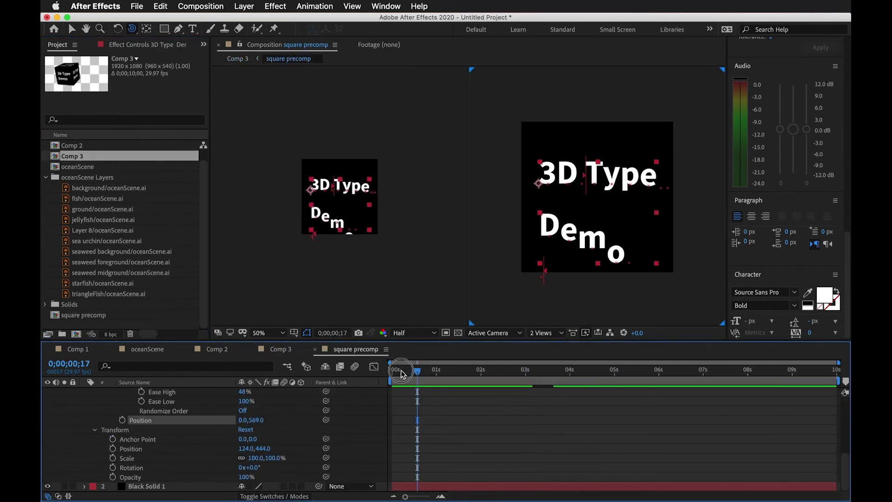
{"action": "left_click", "coordinate": [85, 168]}
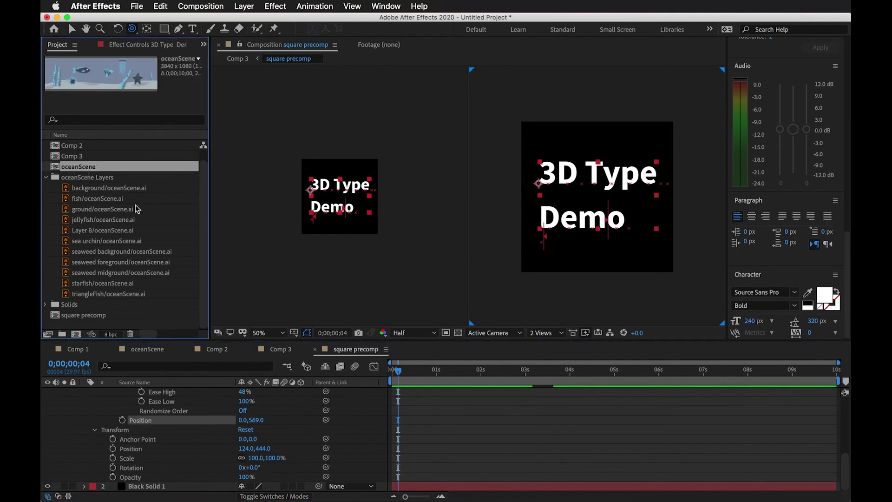
{"action": "scroll", "coordinate": [77, 175], "scroll_direction": "up", "scroll_amount": 1}
{"action": "scroll", "coordinate": [140, 260], "scroll_direction": "down", "scroll_amount": 1}
{"action": "left_click", "coordinate": [103, 318]}
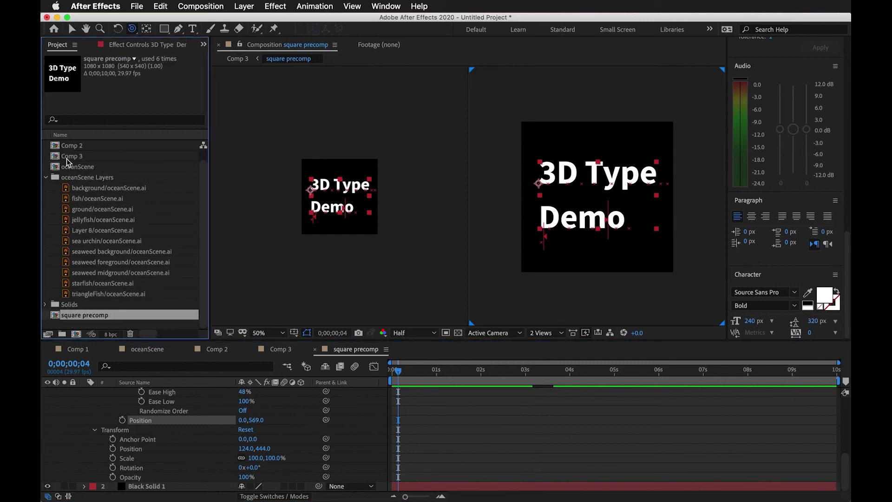
Open Comp 3 and preview the rotating black cube with its animated text faces
{"action": "double_click", "coordinate": [66, 158]}
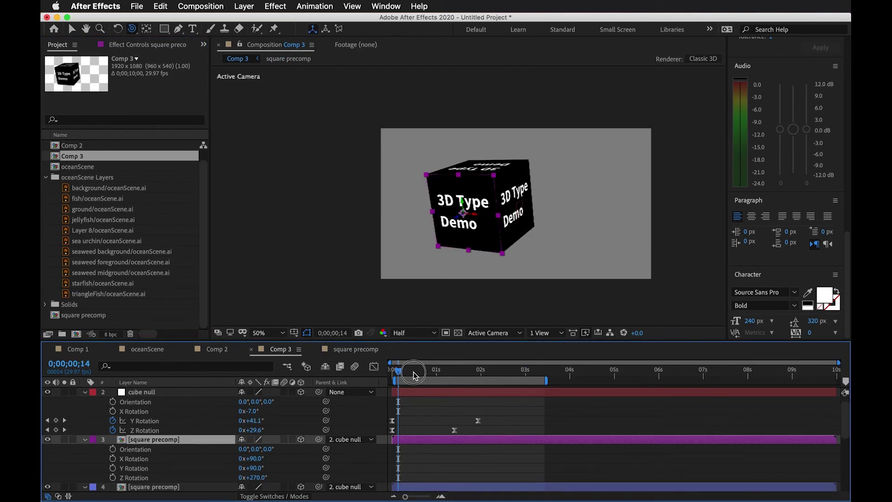
{"action": "key", "text": "space"}
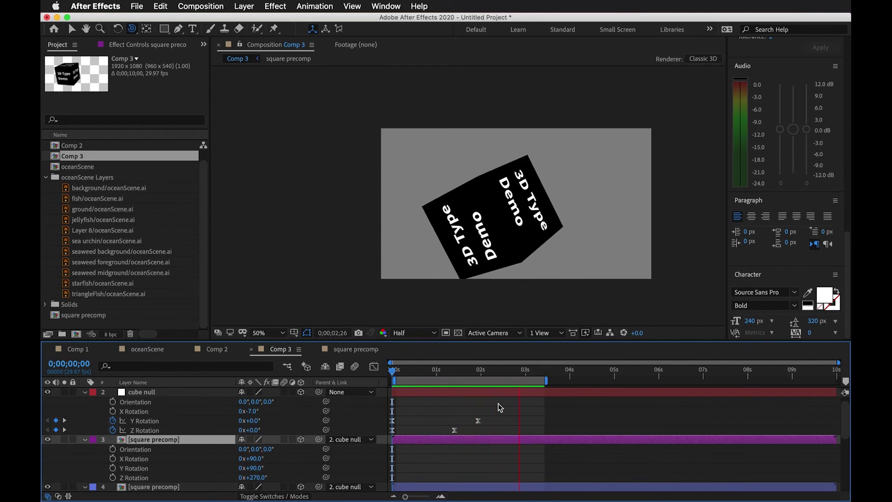
{"action": "left_click", "coordinate": [439, 444]}
{"action": "double_click", "coordinate": [439, 439]}
{"action": "key", "text": "super+a"}
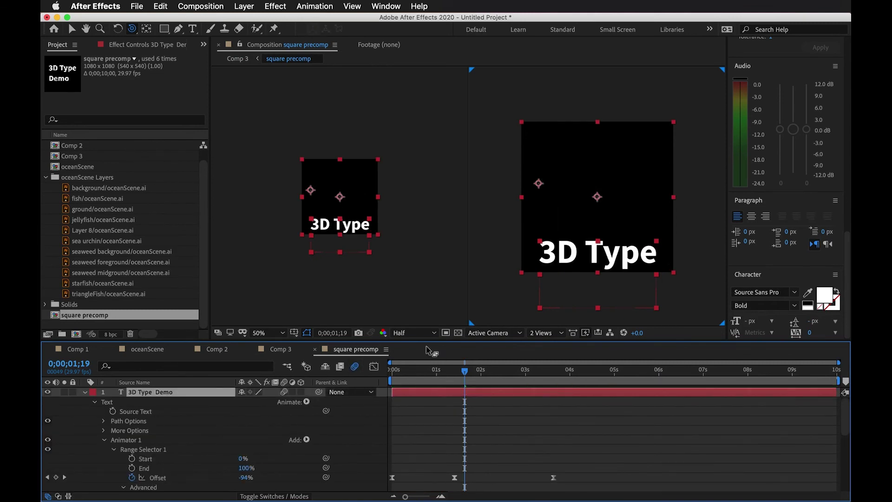
{"action": "left_click", "coordinate": [278, 352]}
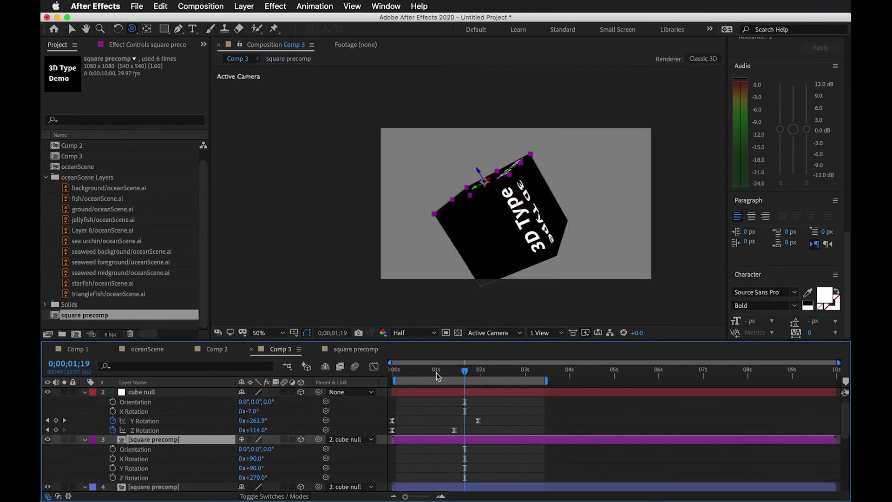
{"action": "left_click", "coordinate": [402, 369]}
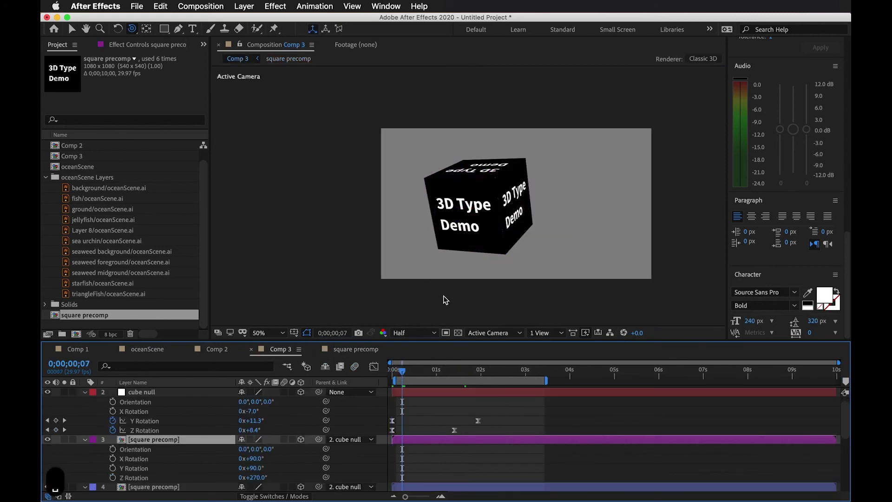
{"action": "key", "text": "space"}
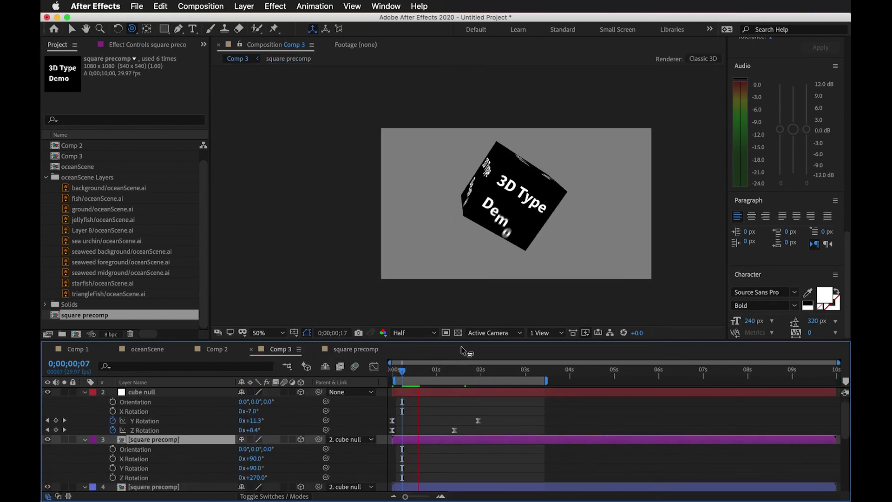